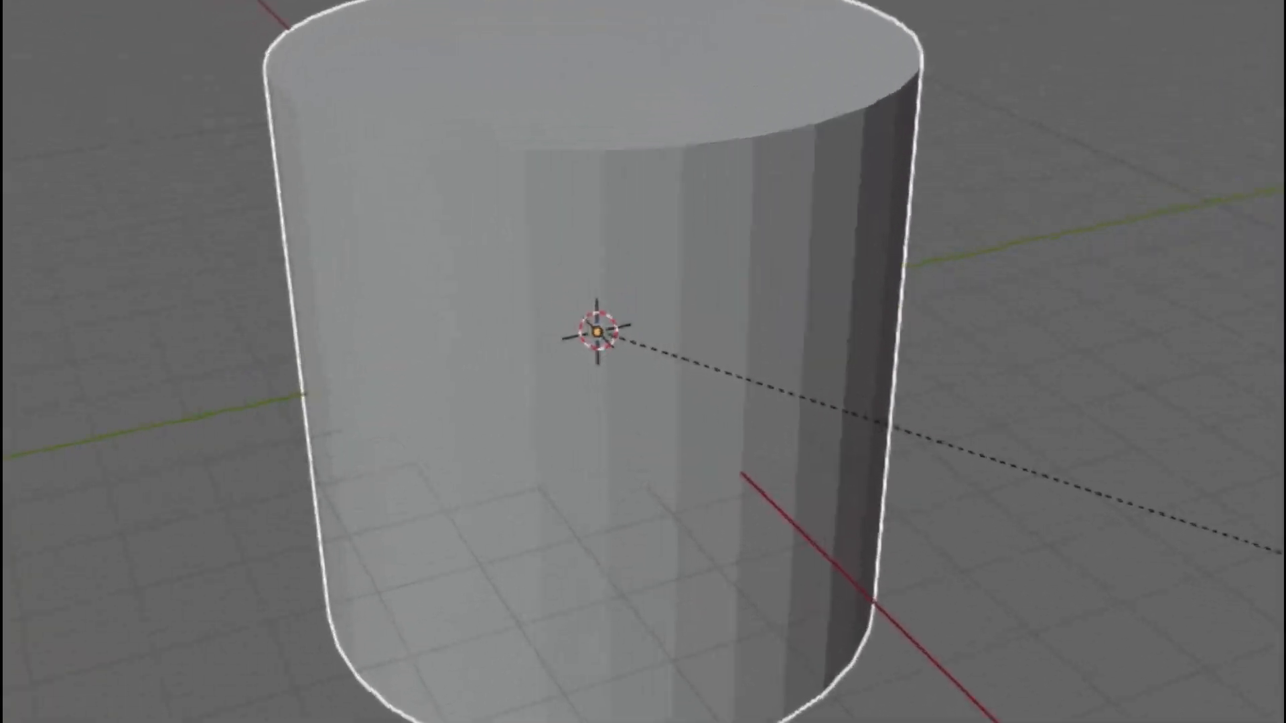
Enlarge the cylinder to a uniform scale of about 3.728, and flatten it along Z to a scale of about 0.371
left_click(990, 493)
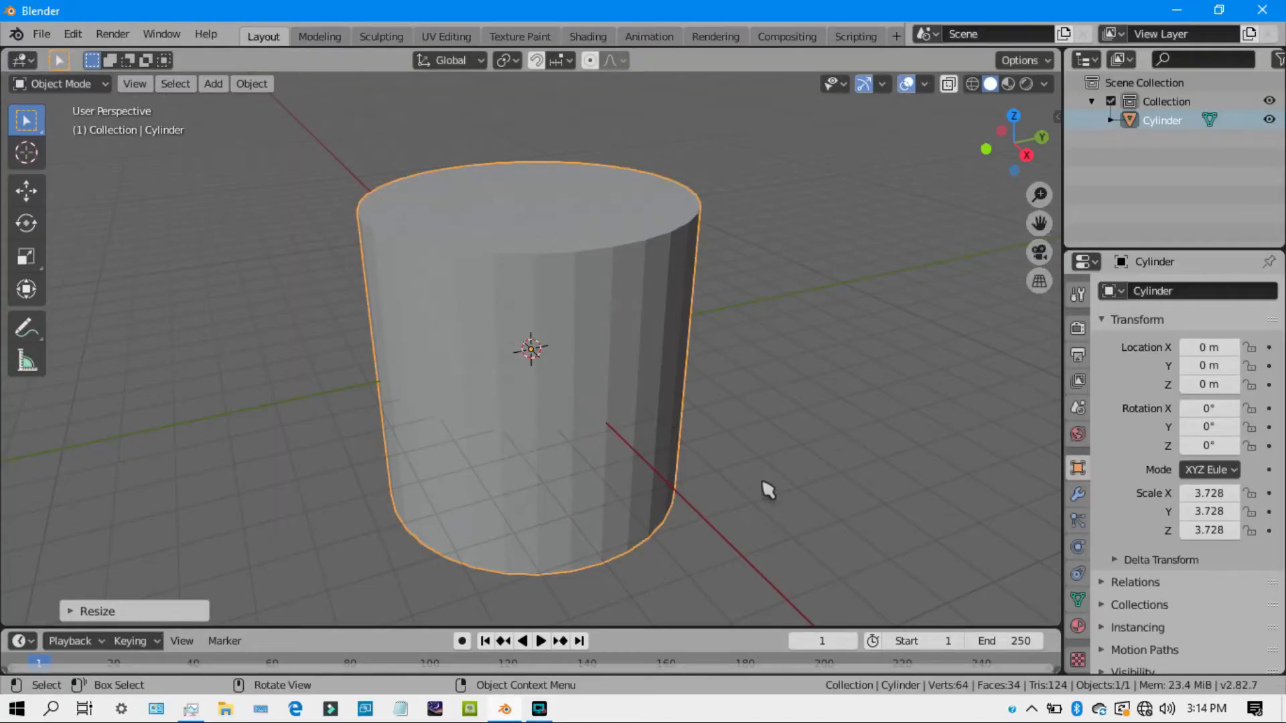
key("s")
key("z")
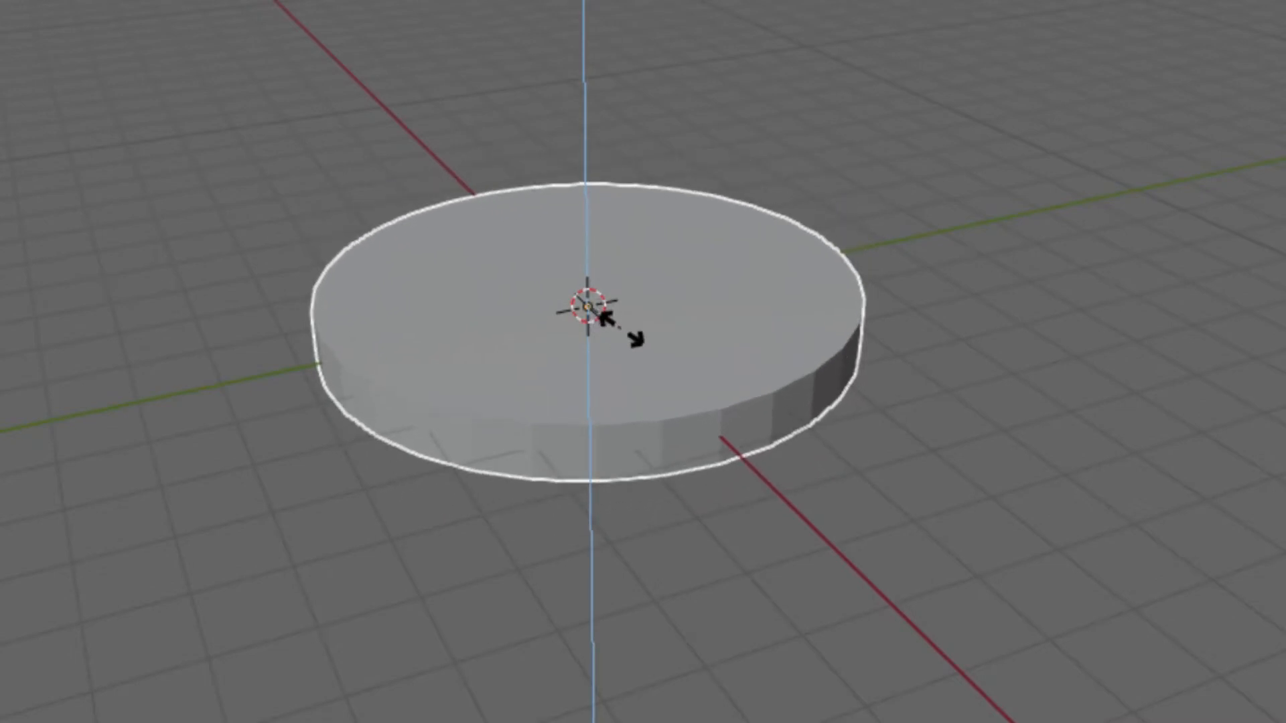
left_click(637, 347)
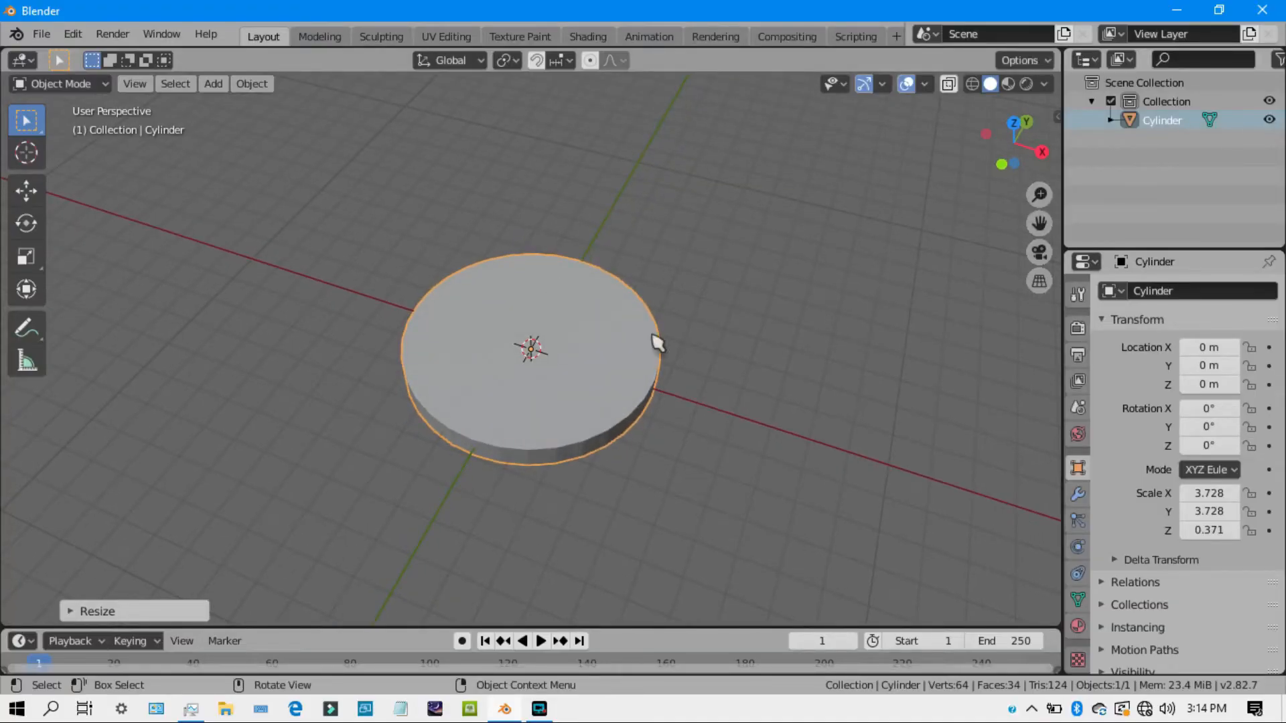
In face editing, extrude the disc's top face in place and scale it inward to leave a narrow outer rim
key("Tab")
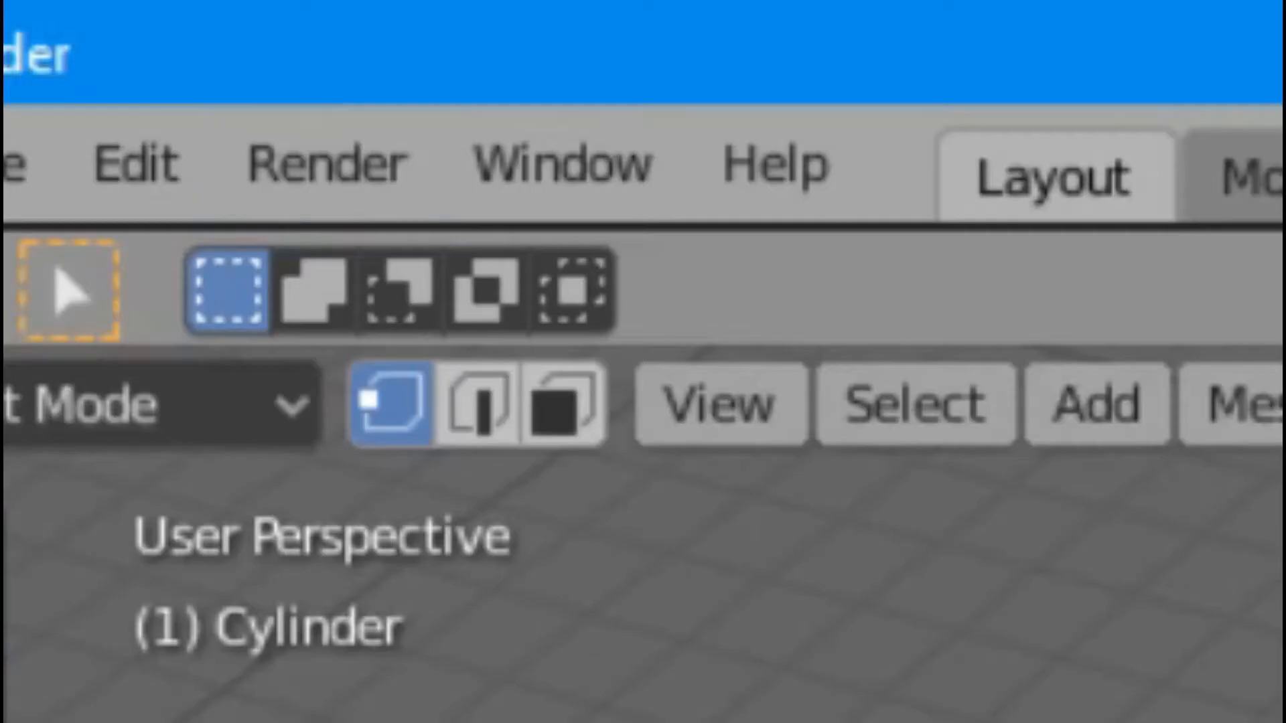
left_click(167, 85)
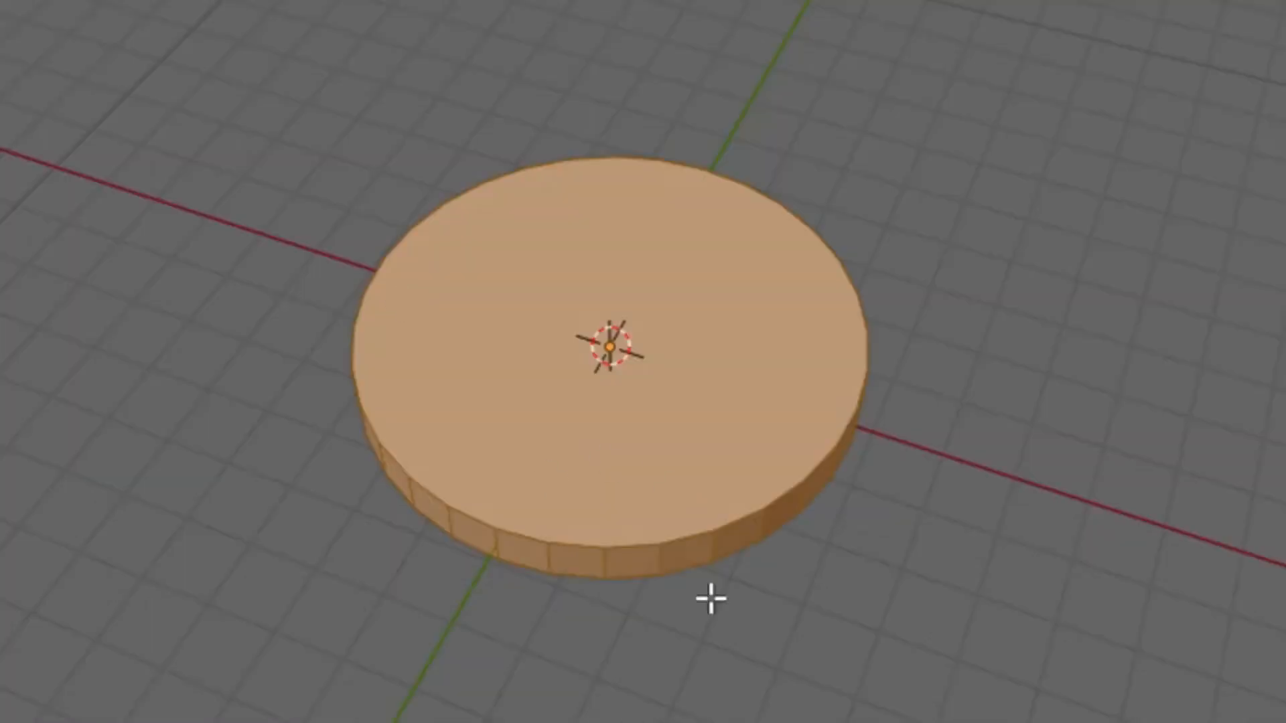
left_click(614, 474)
scroll(648, 493, "down", 2)
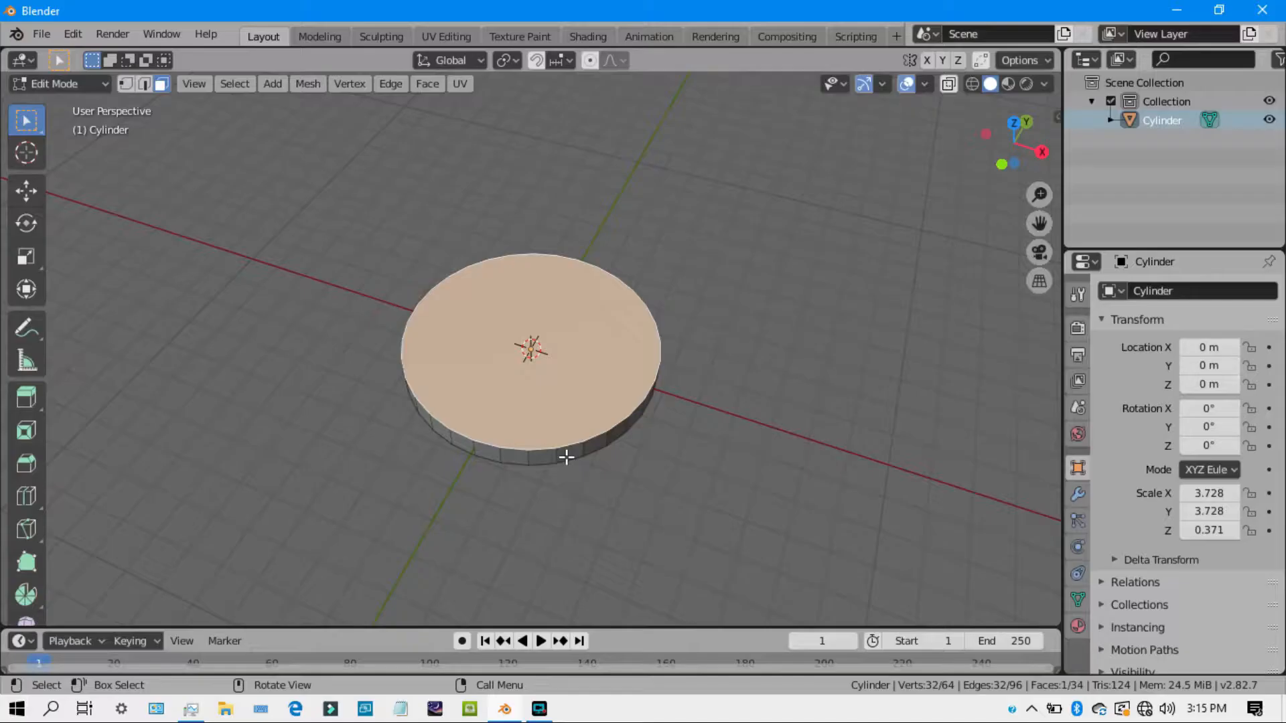
key("e")
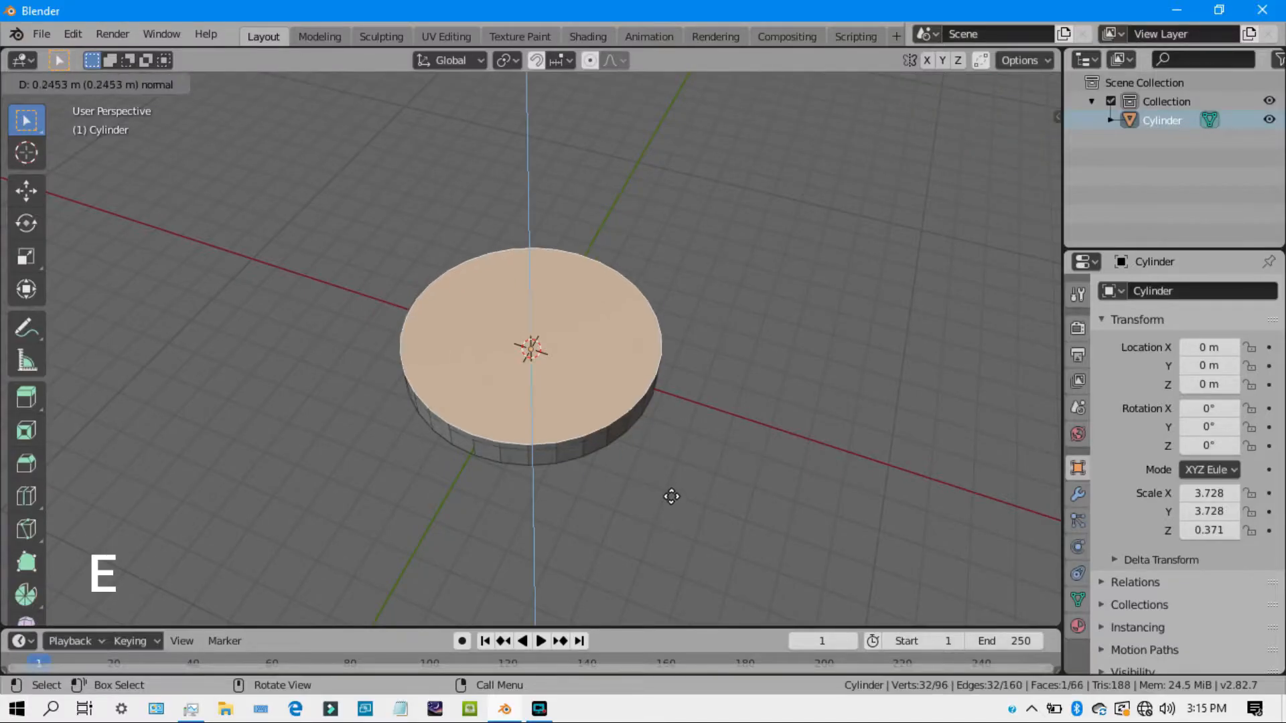
right_click(670, 483)
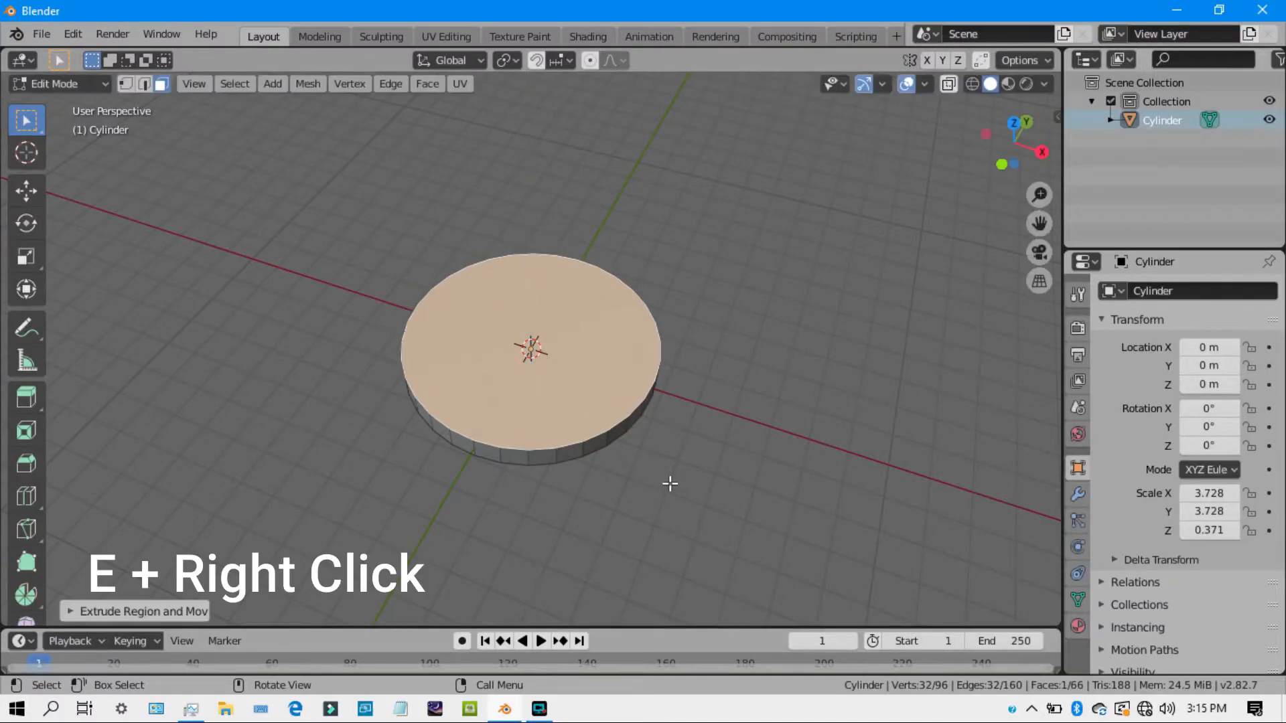
key("s")
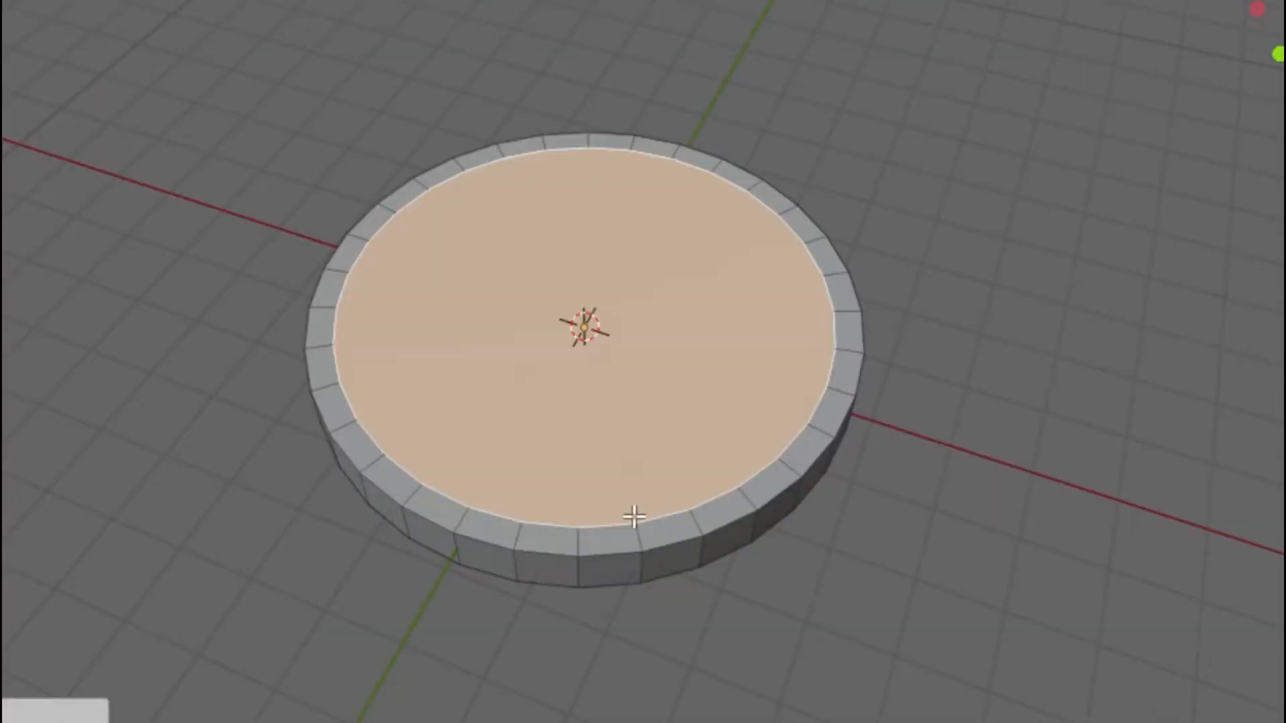
Extrude the inner top face downward to form a shallow recess inside the rim
scroll(445, 460, "up", 3)
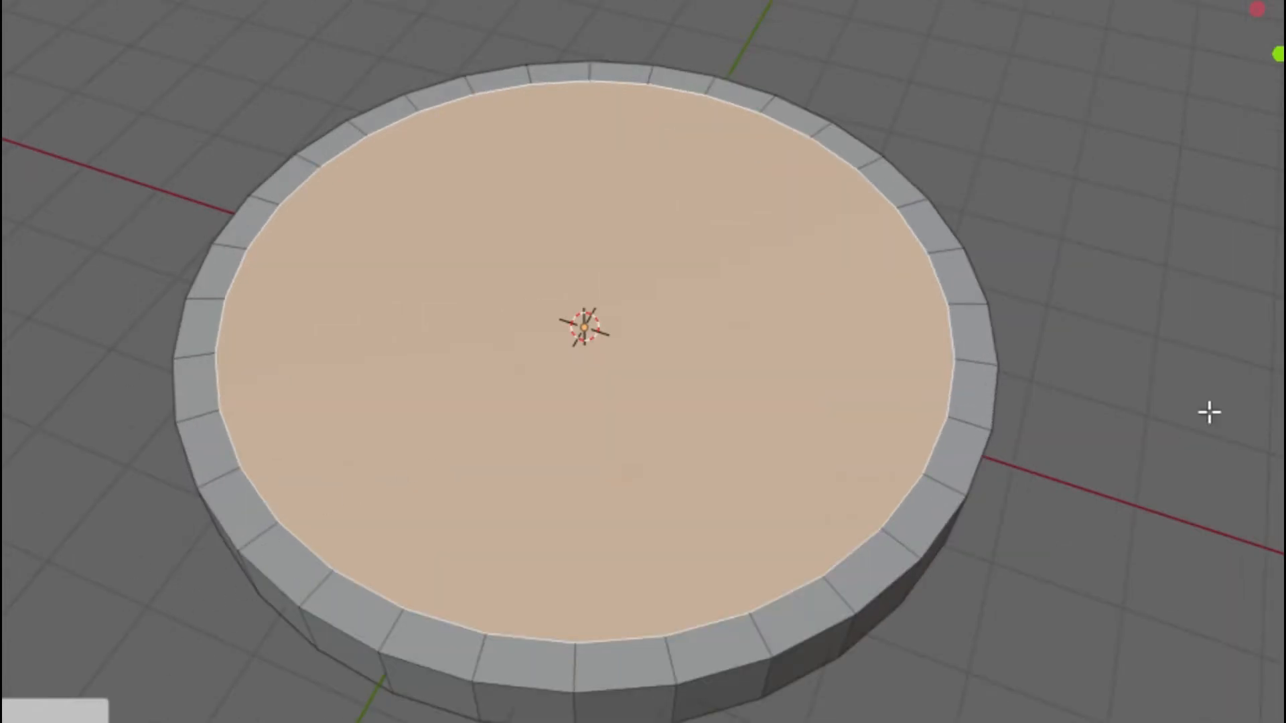
scroll(348, 494, "down", 1)
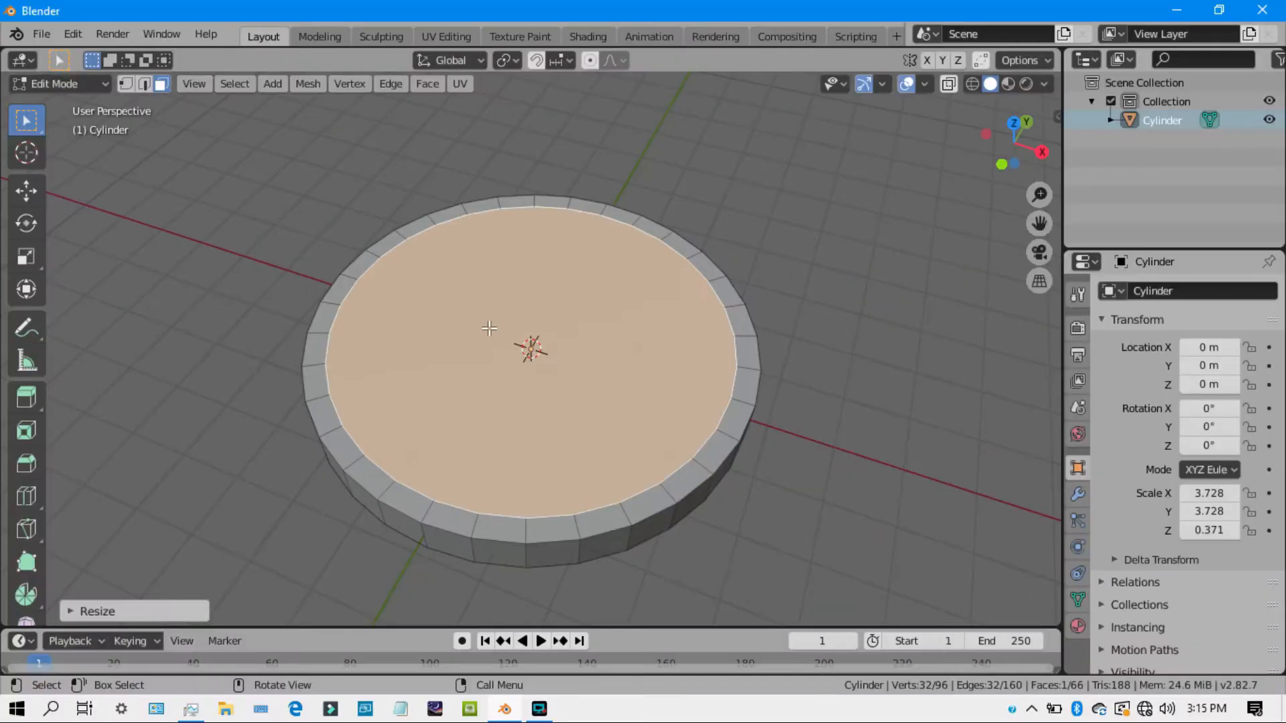
key("e")
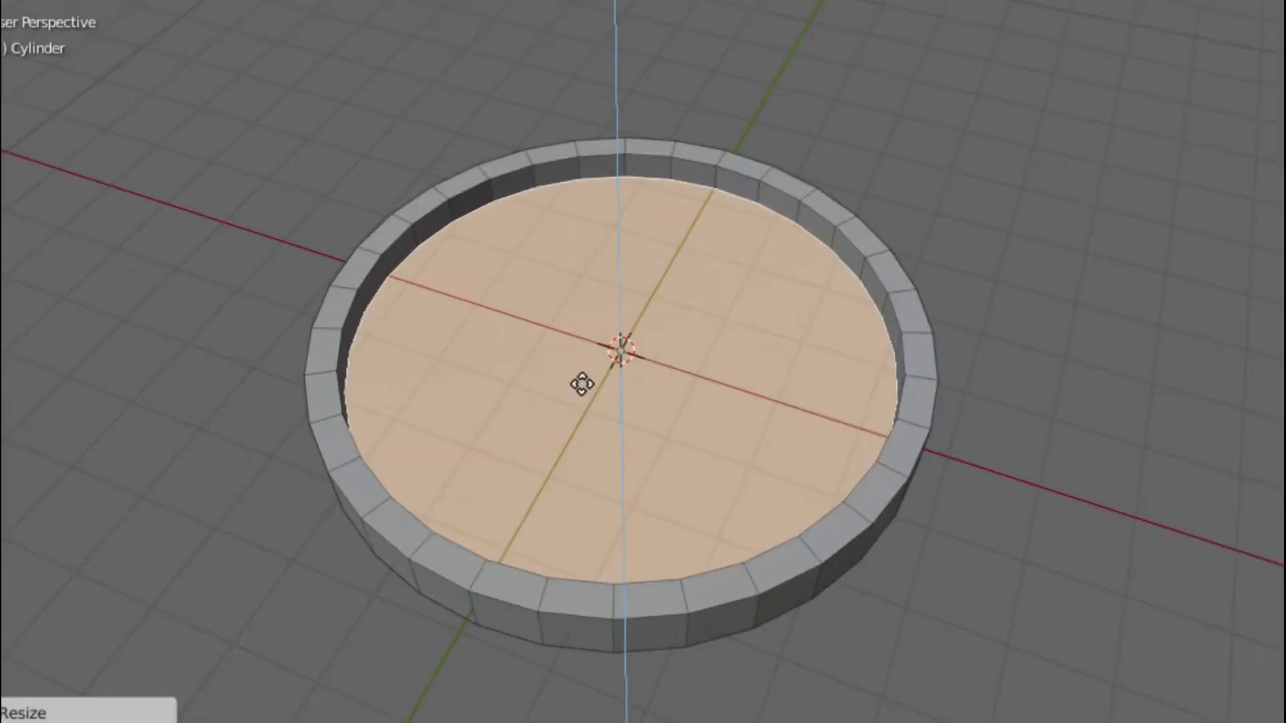
left_click(583, 383)
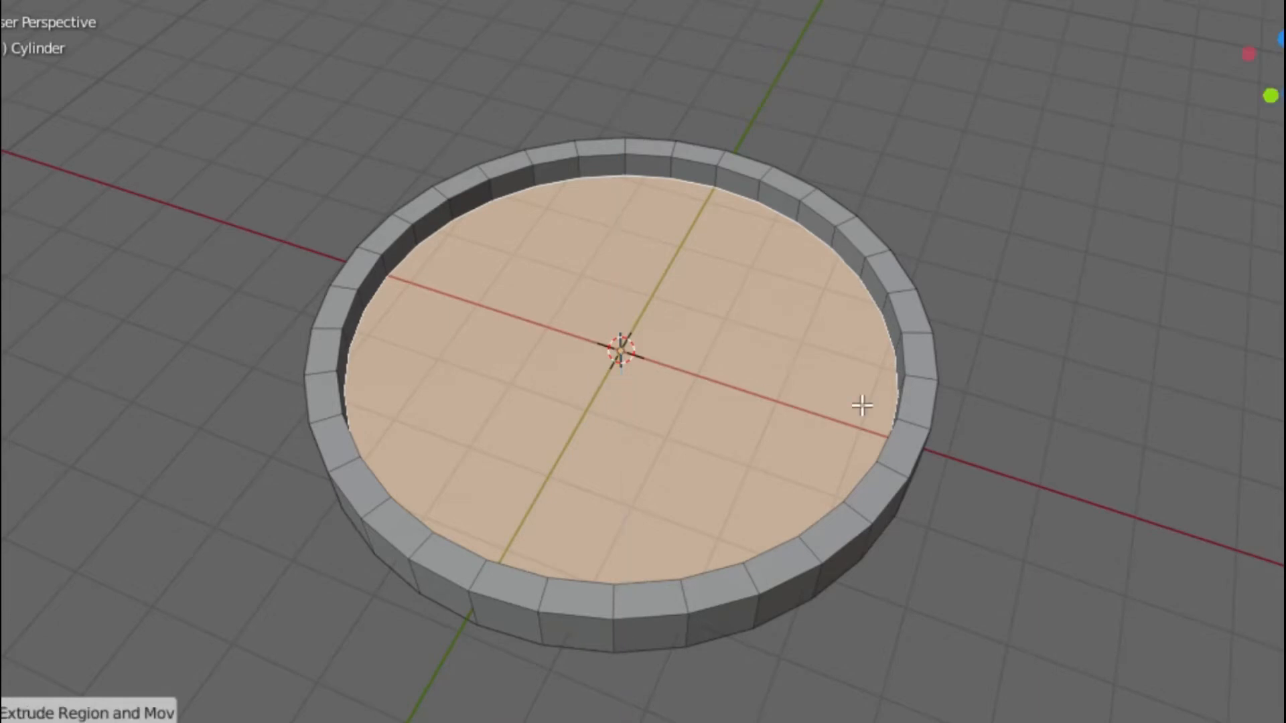
Extrude the recessed floor face in place and scale it down to a small central circle for the hub
middle_click_drag(862, 402, 822, 290)
scroll(702, 306, "up", 4)
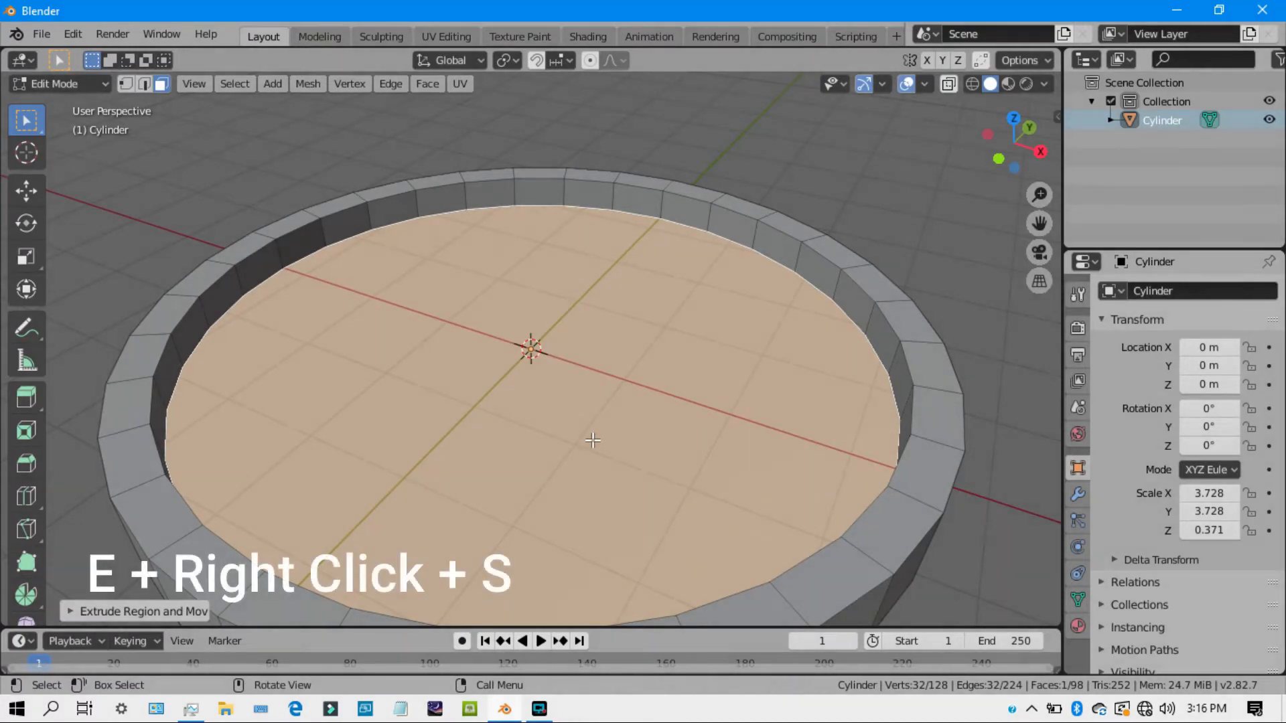
key("e")
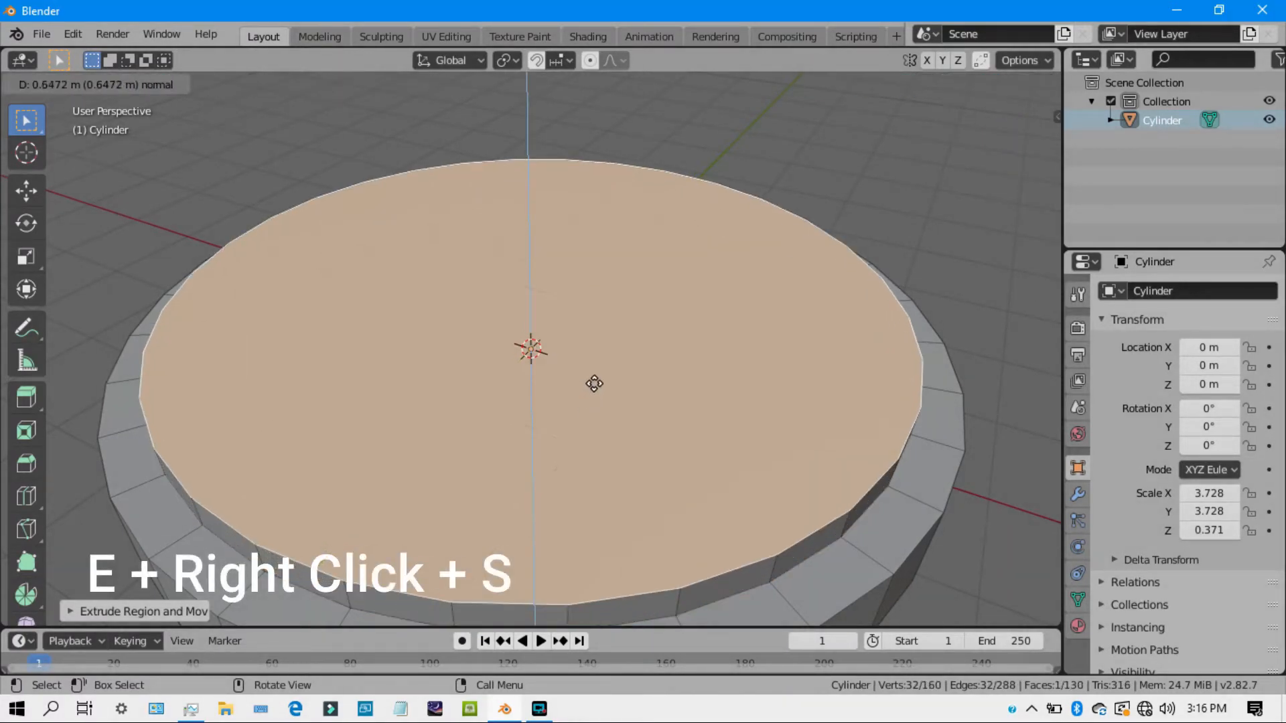
right_click(594, 384)
key("s")
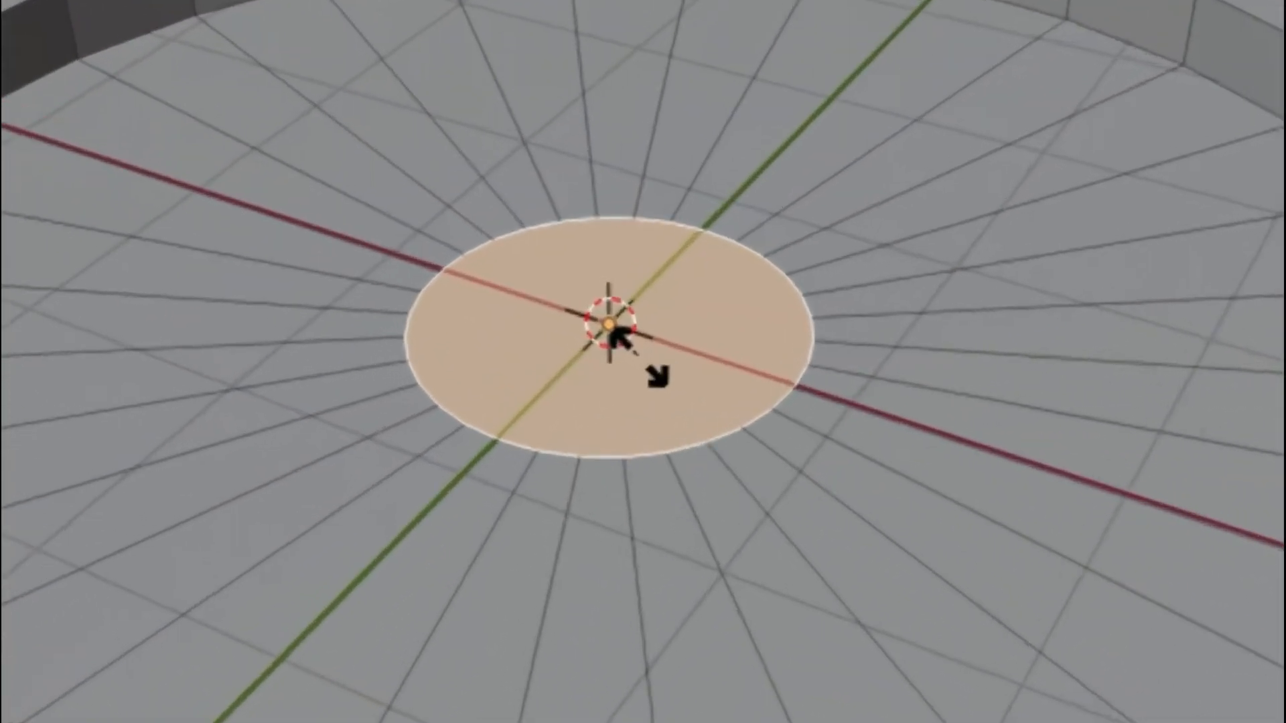
left_click(534, 353)
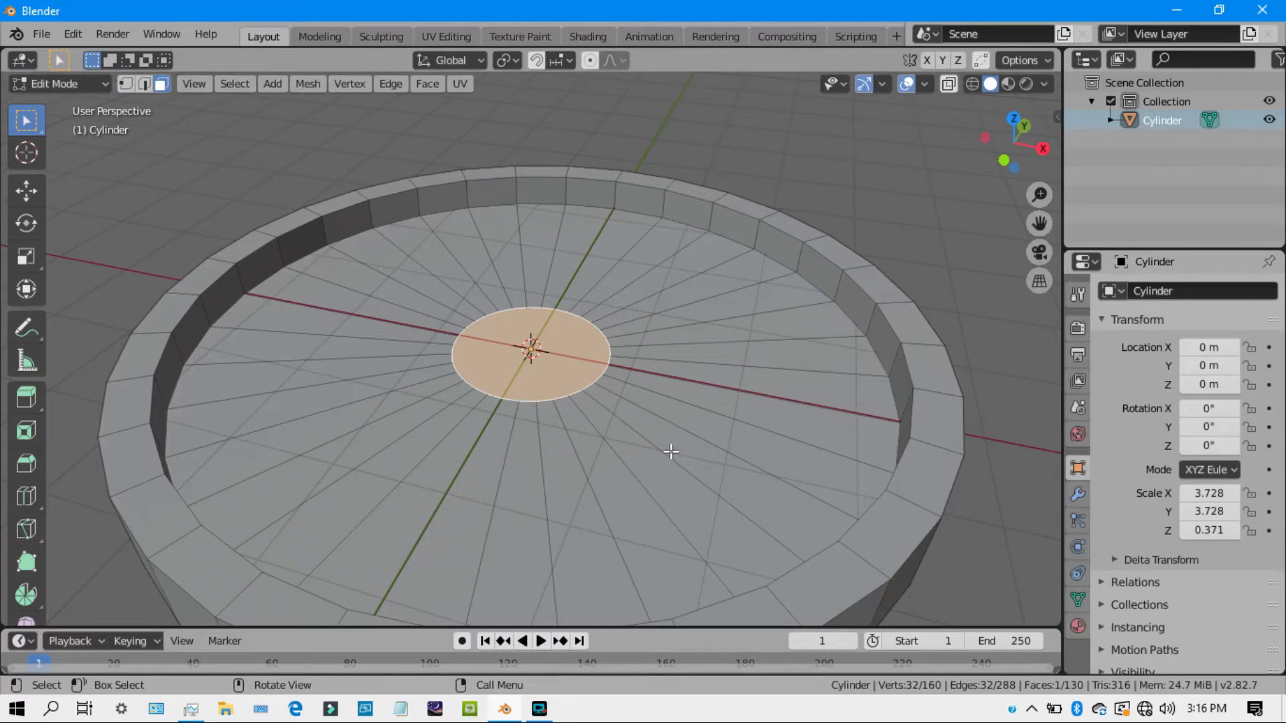
Extrude the central circle upward into a hub and shrink its top face to taper it into a cone
key("e")
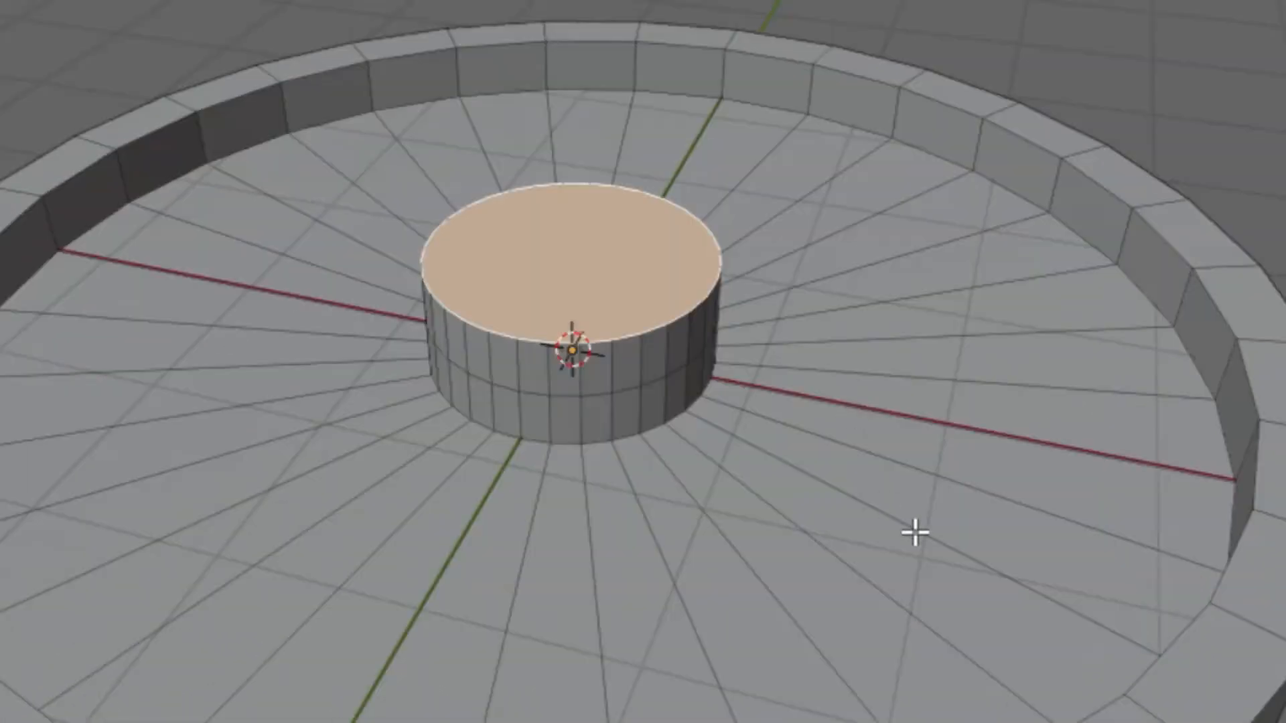
key("s")
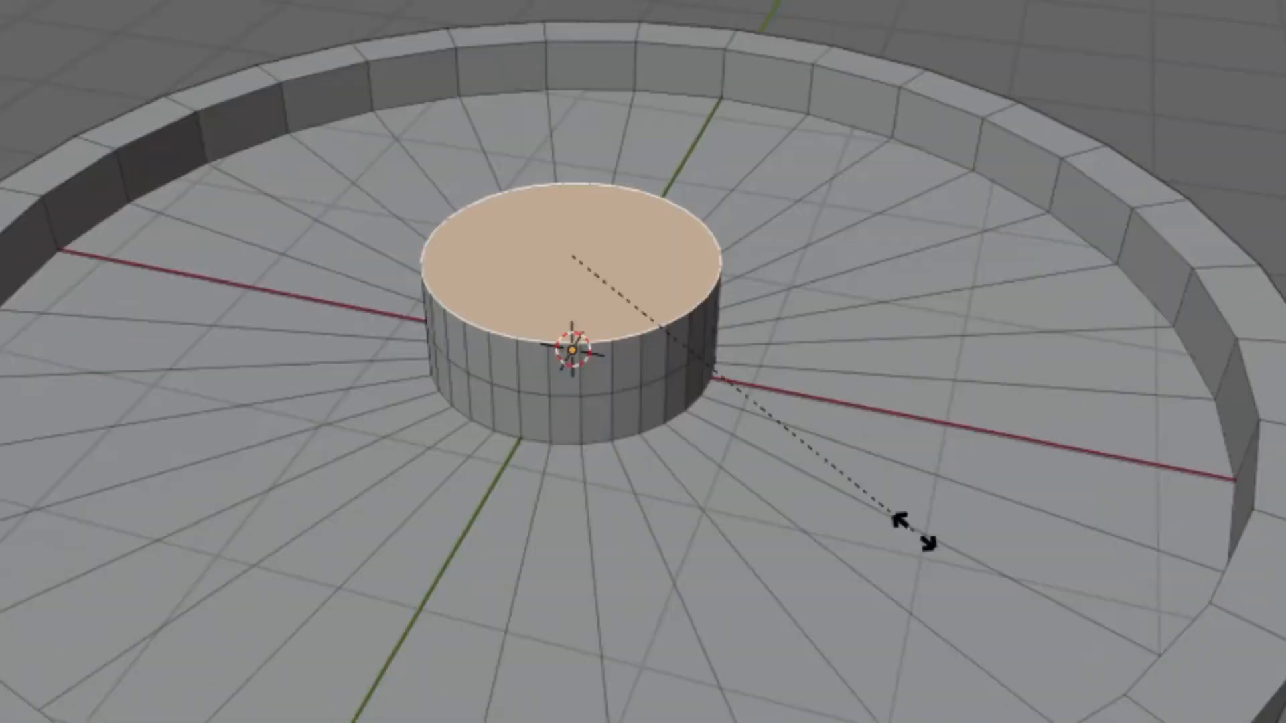
left_click(672, 326)
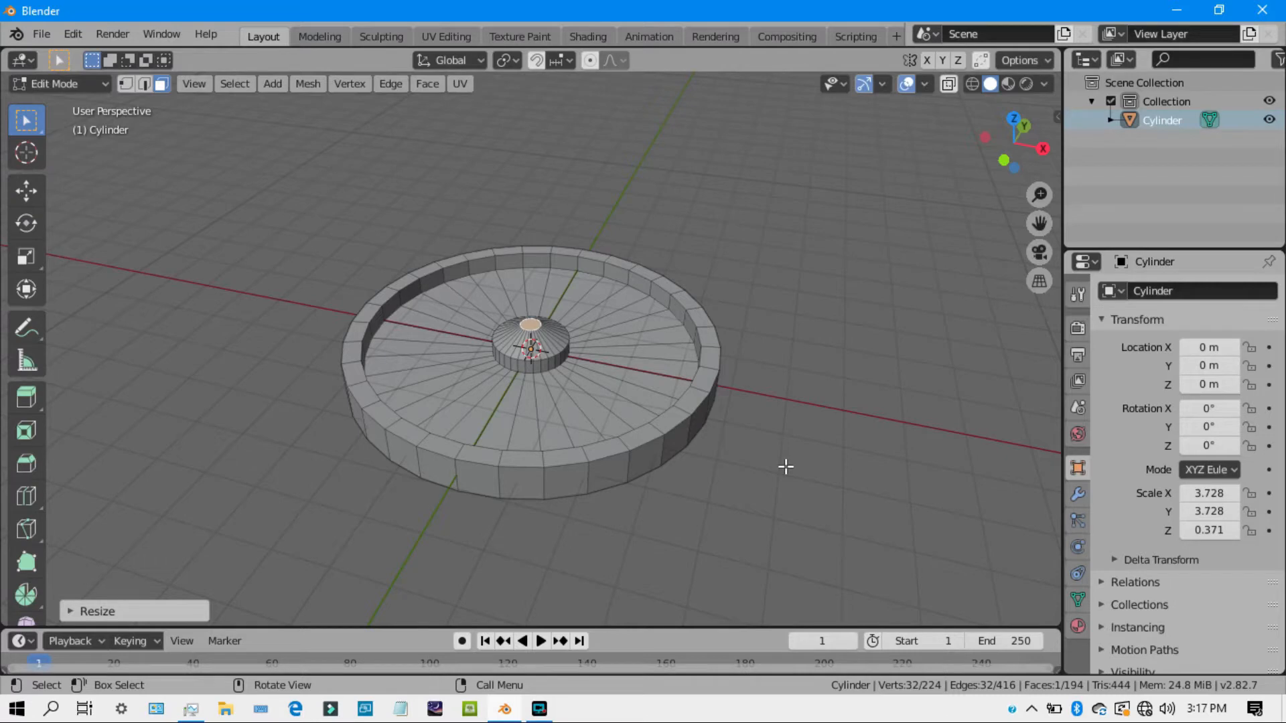
From the top view, dissolve the four adjacent floor faces around each X and Y axis direction into single wedges
key("KP_7")
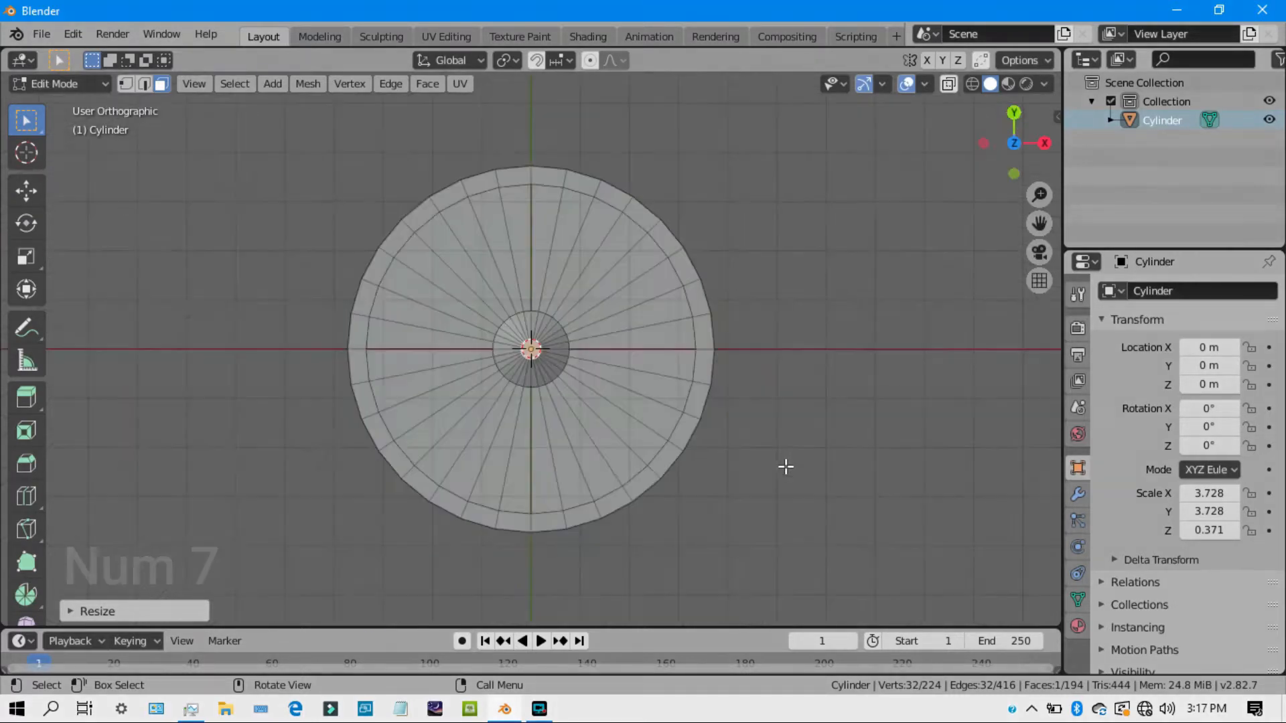
scroll(767, 253, "up", 1)
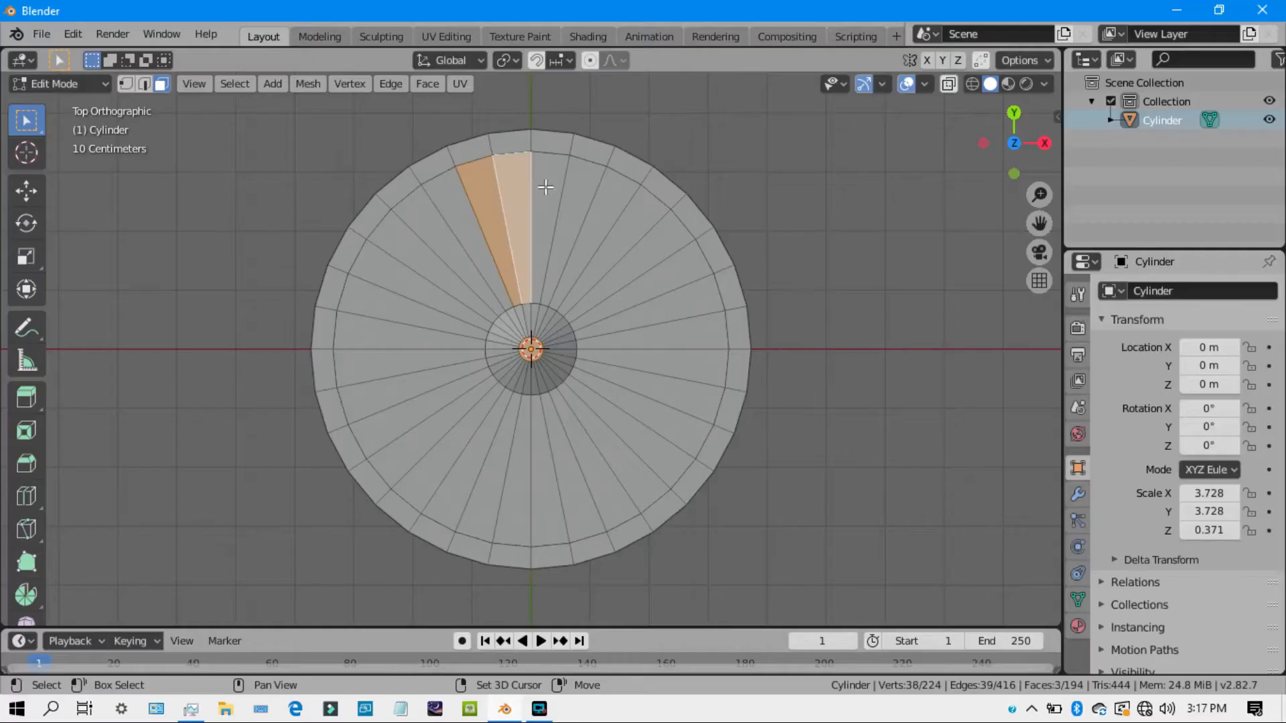
left_click(556, 190, "shift")
left_click(575, 195, "shift")
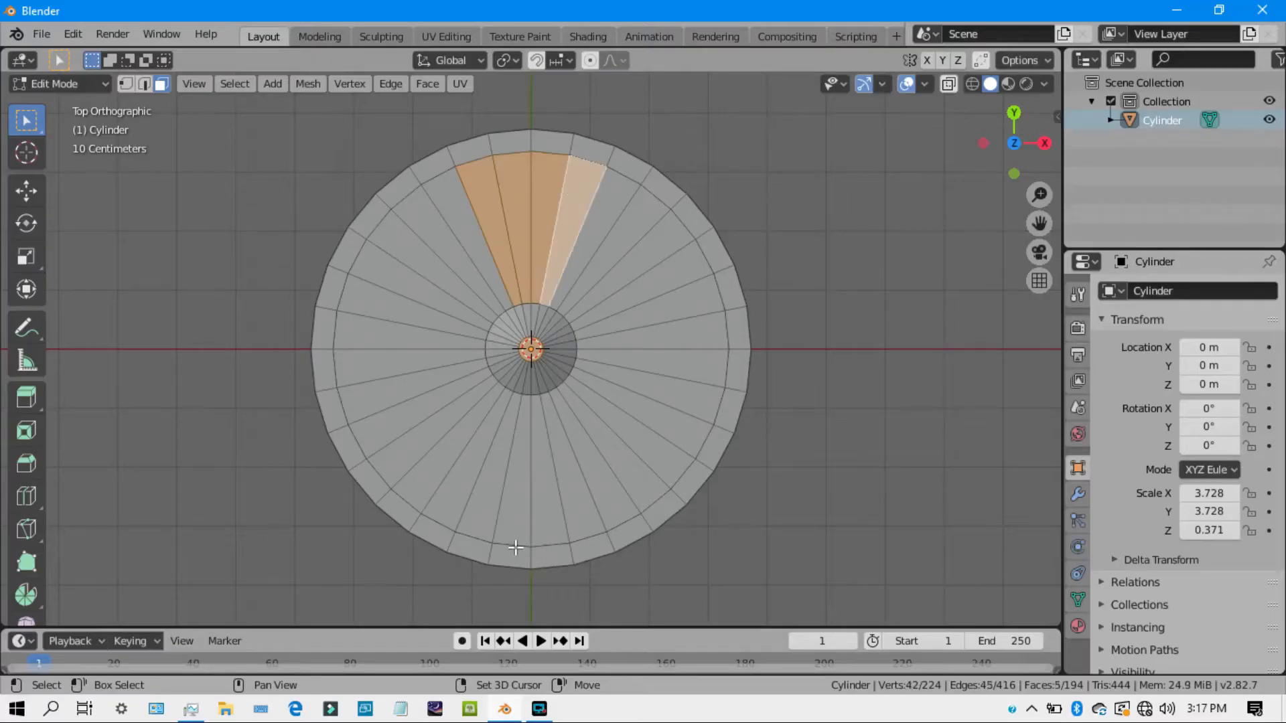
left_click(514, 429, "shift")
left_click(525, 444, "shift")
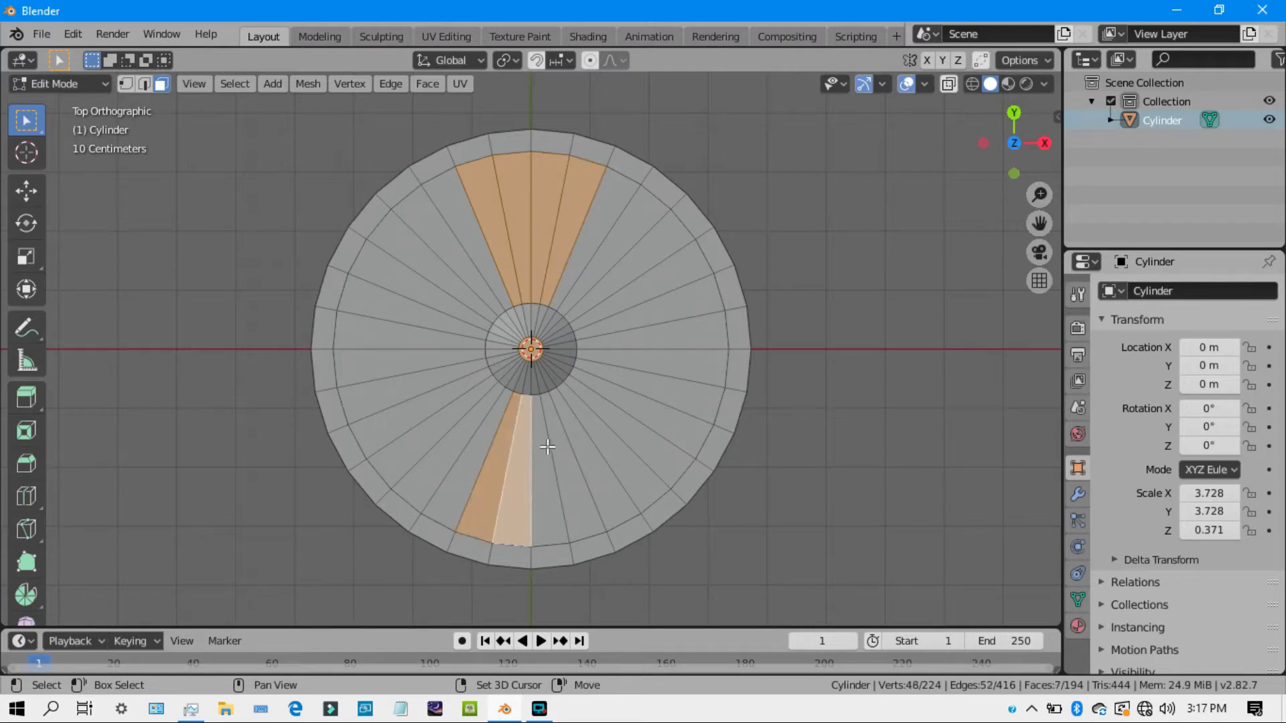
left_click(550, 446, "shift")
left_click(560, 447, "shift")
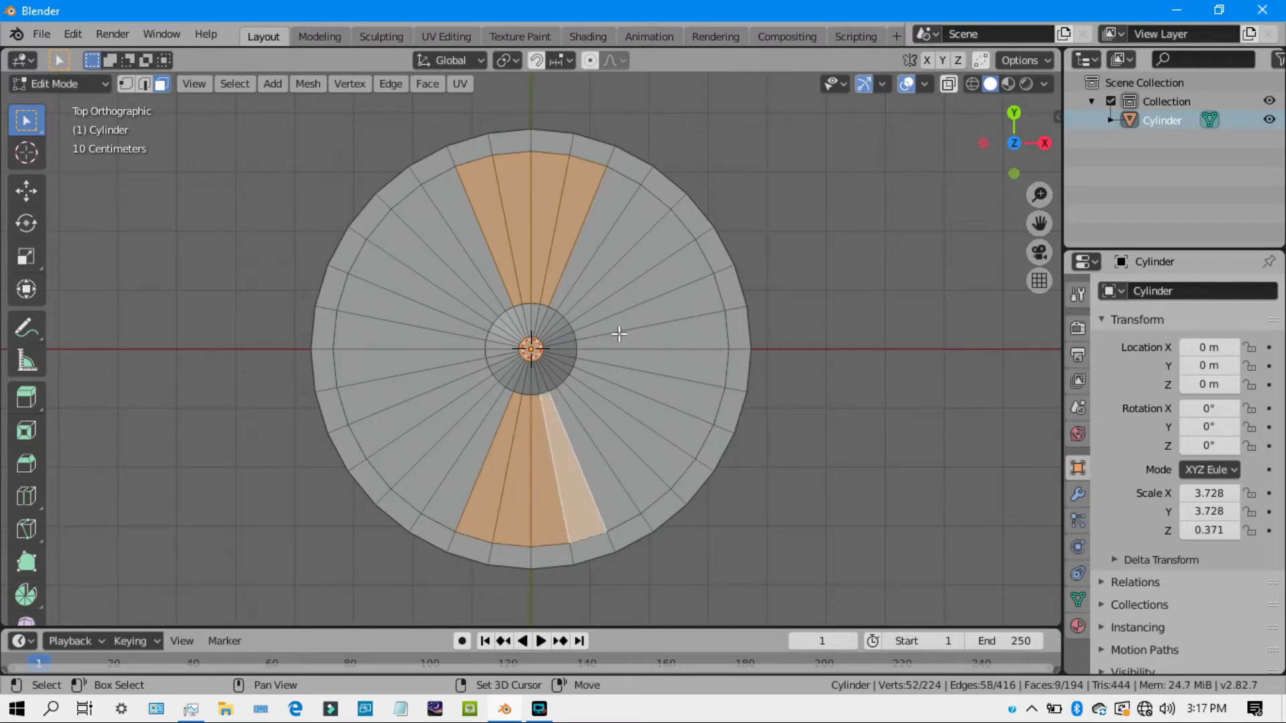
left_click(628, 339, "shift")
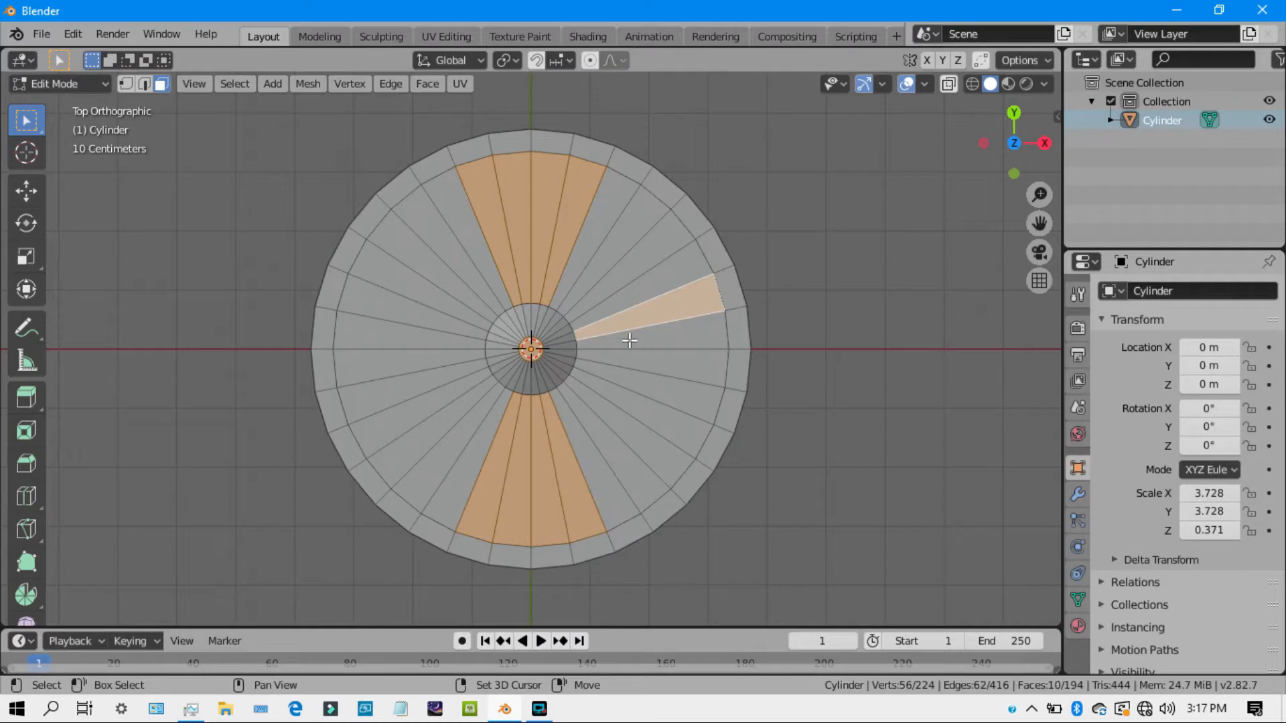
left_click(629, 342, "shift")
left_click(632, 365, "shift")
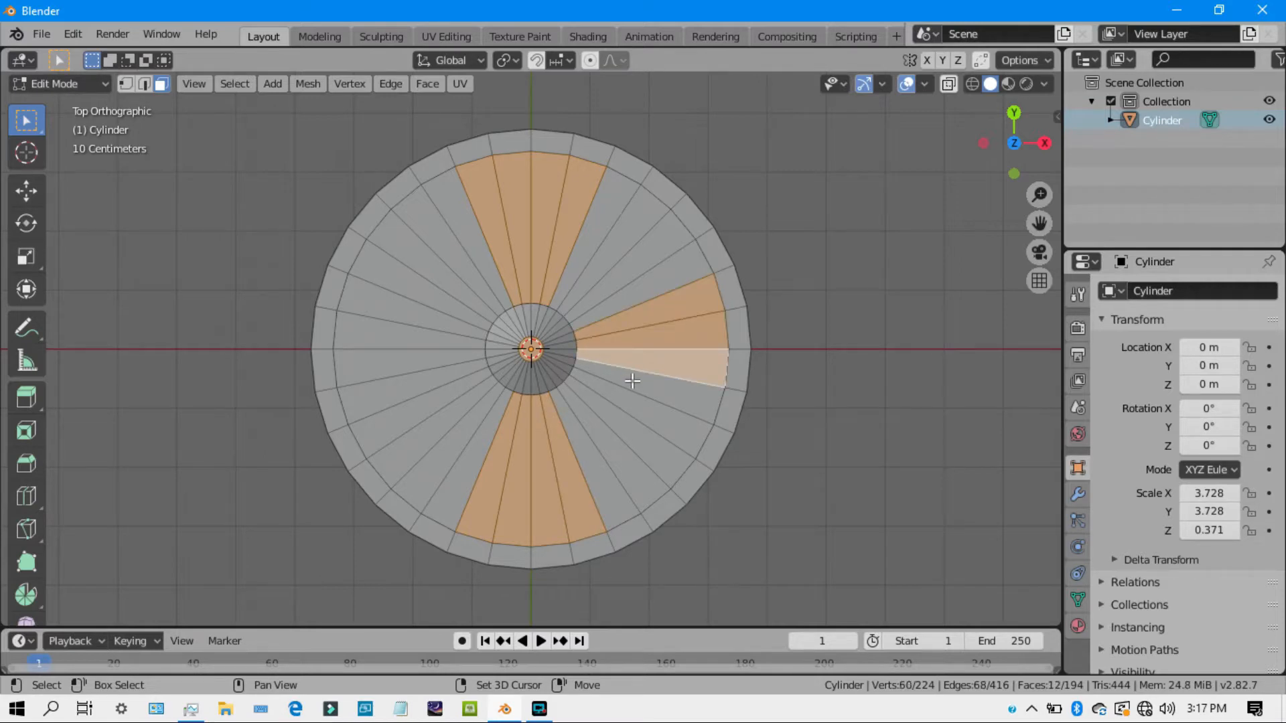
left_click(632, 381, "shift")
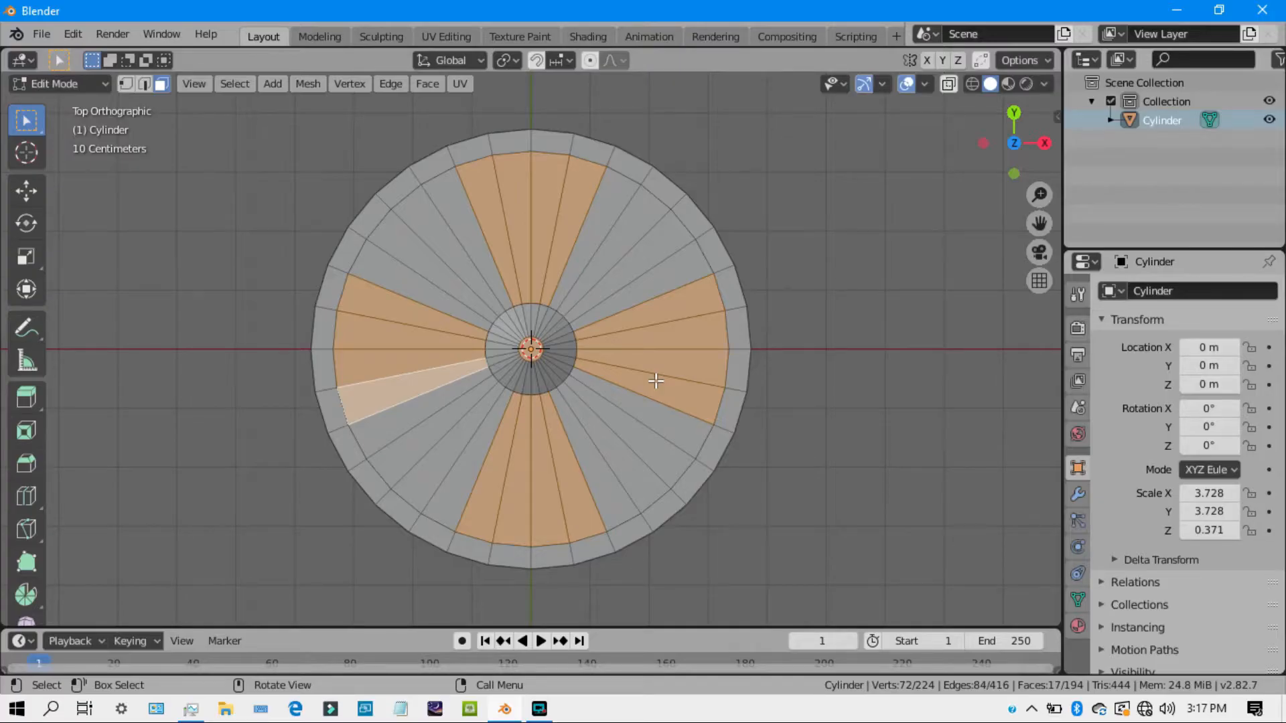
key("ctrl+x")
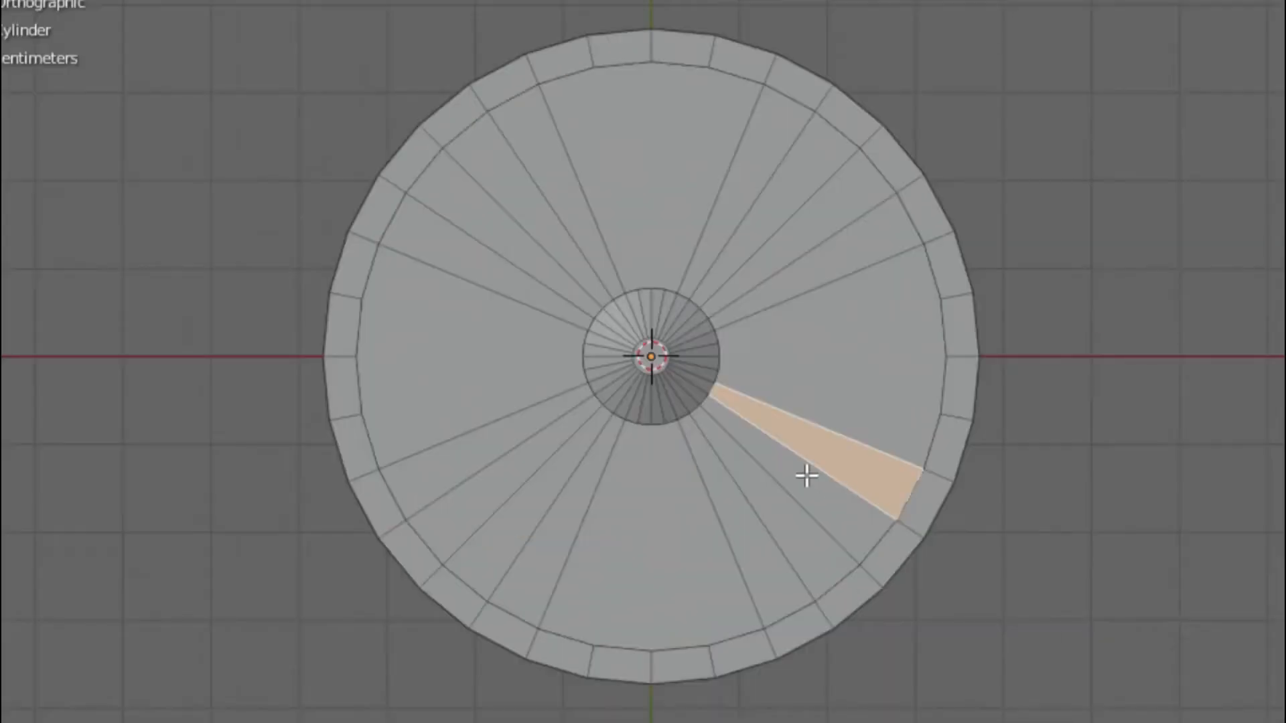
Dissolve the remaining four groups of four floor faces on the diagonals into single wedges
left_click(803, 477, "shift")
left_click(769, 502, "shift")
left_click(736, 514, "shift")
left_click(581, 510, "shift")
left_click(538, 494, "shift")
left_click(511, 469, "shift")
left_click(496, 439, "shift")
left_click(499, 268, "shift")
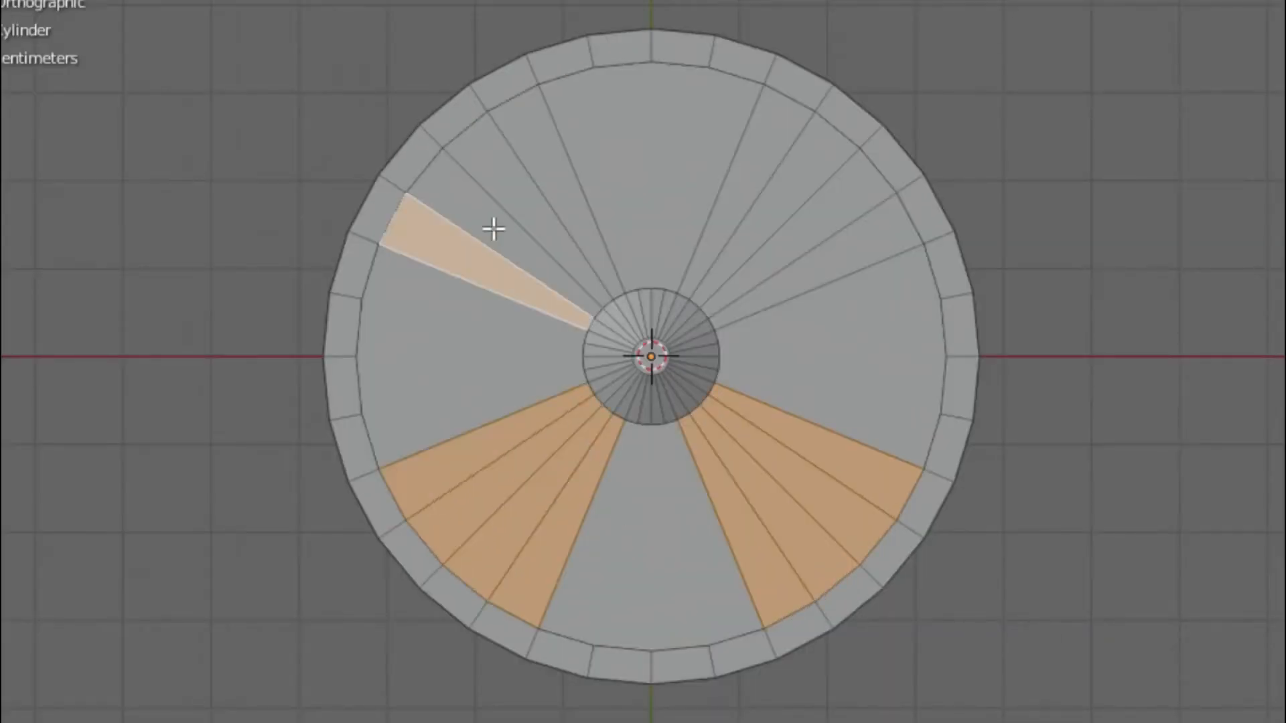
left_click(495, 227, "shift")
left_click(523, 191, "shift")
left_click(556, 157, "shift")
left_click(783, 200, "shift")
left_click(814, 224, "shift")
left_click(836, 248, "shift")
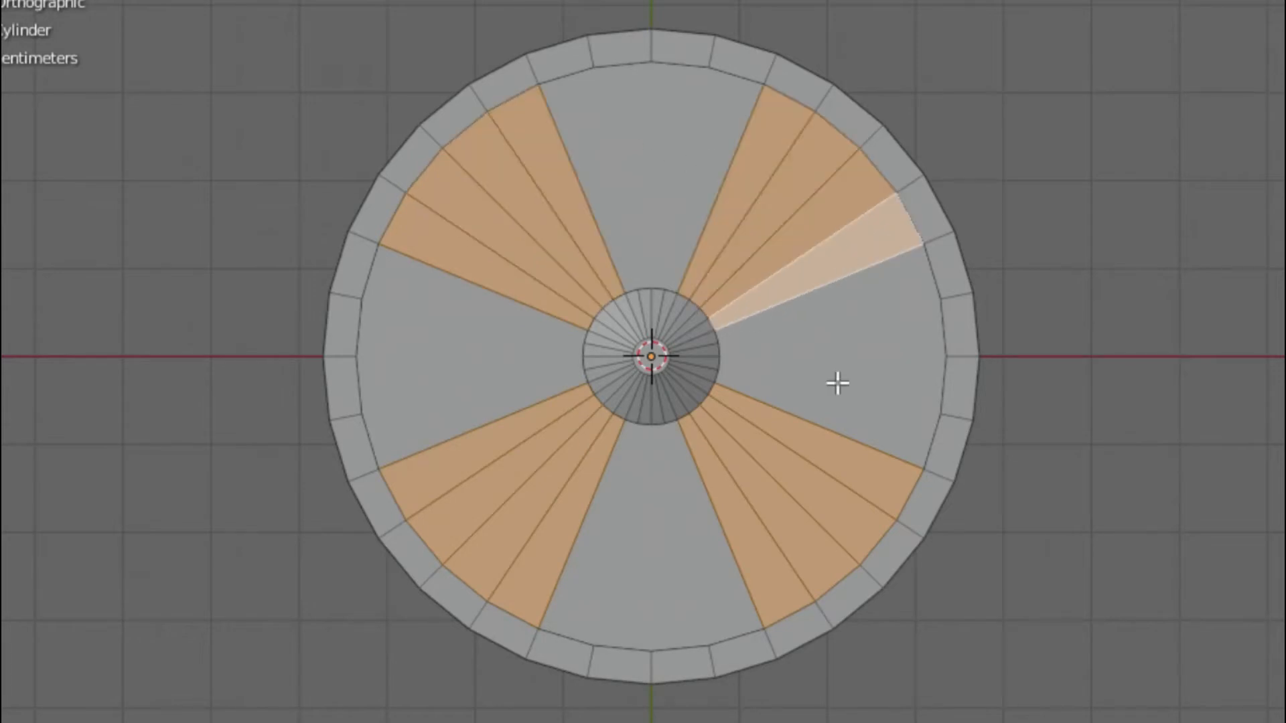
key("ctrl+x")
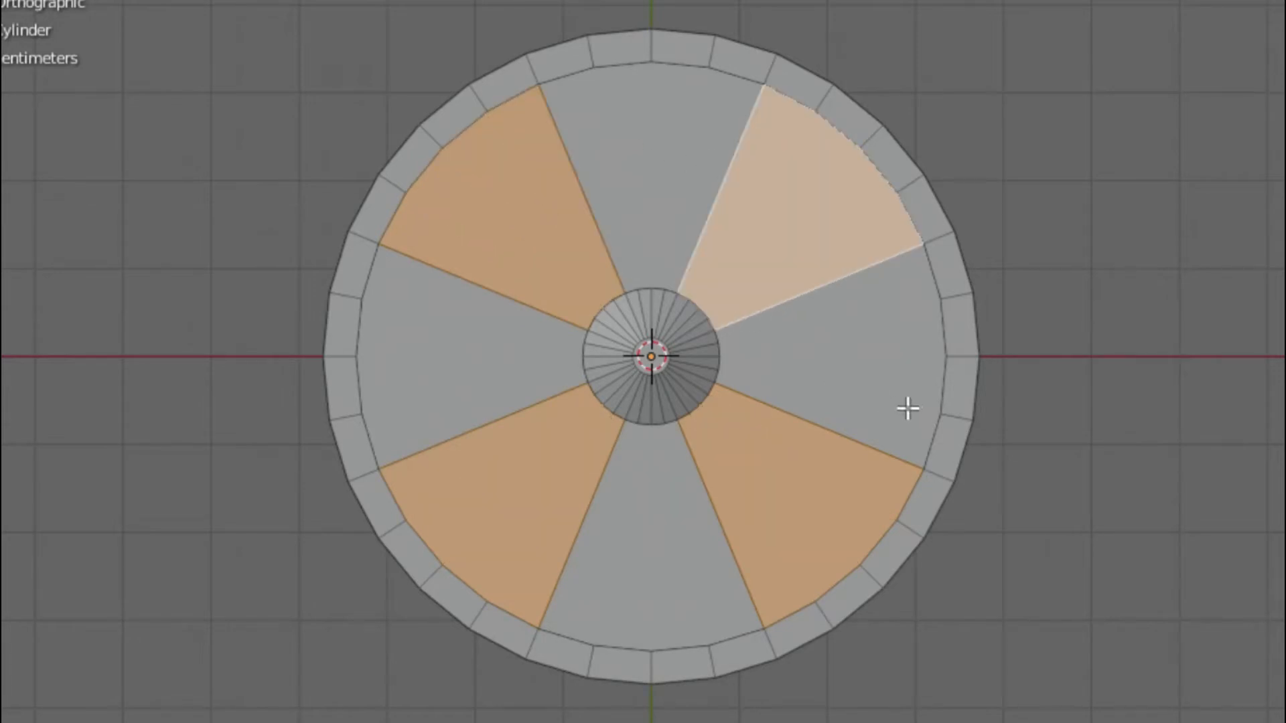
Select the four floor wedges lying on the X and Y axes and extrude them slightly upward within the rim
middle_click_drag(908, 408, 1120, 287)
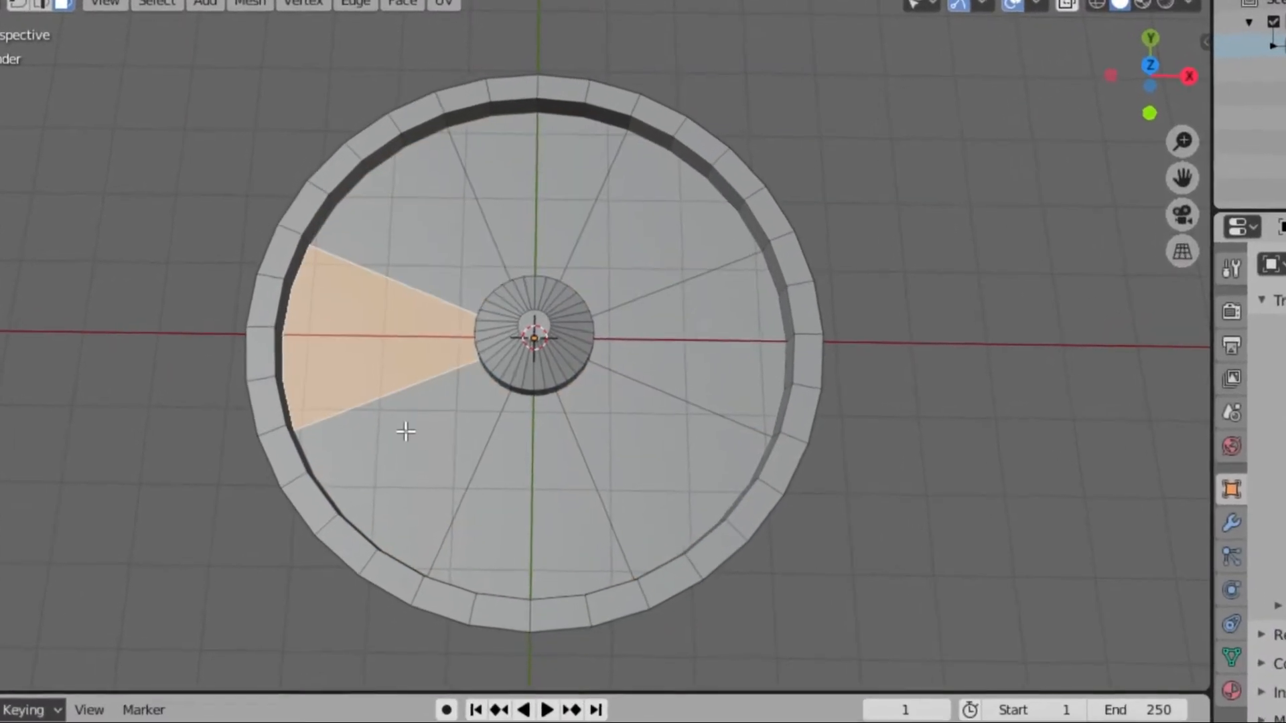
left_click(518, 477)
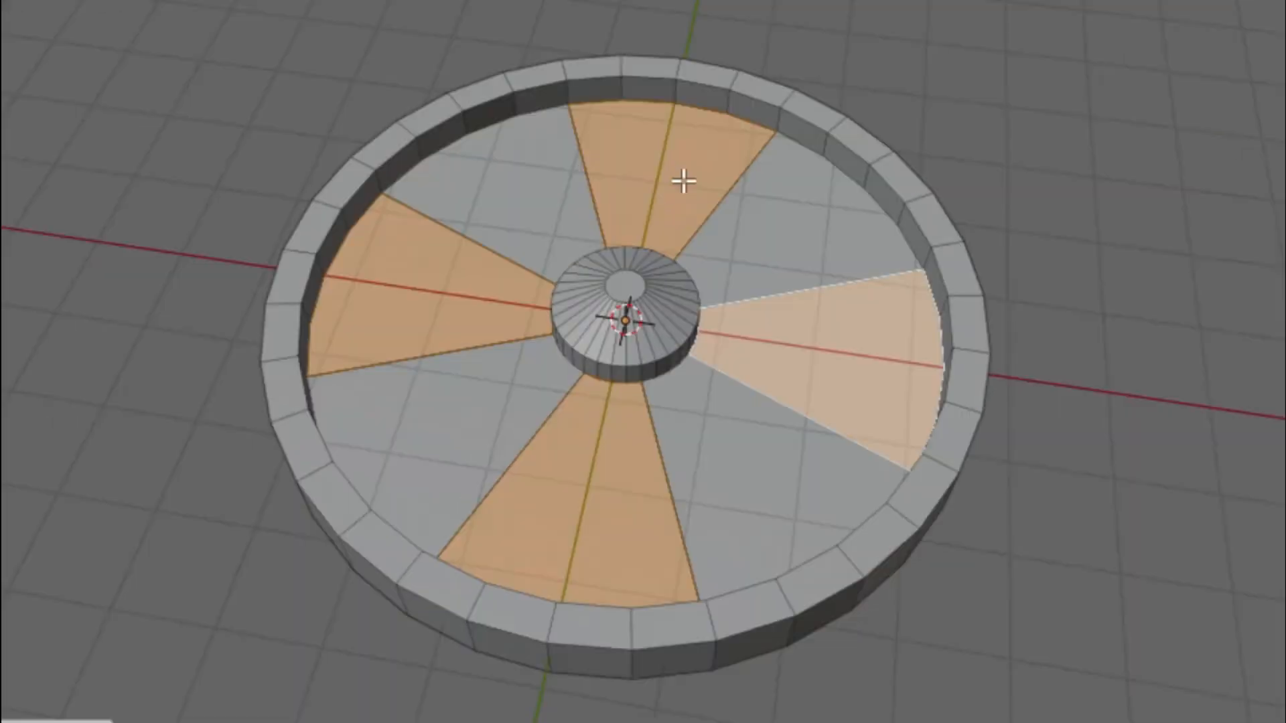
left_click(684, 179)
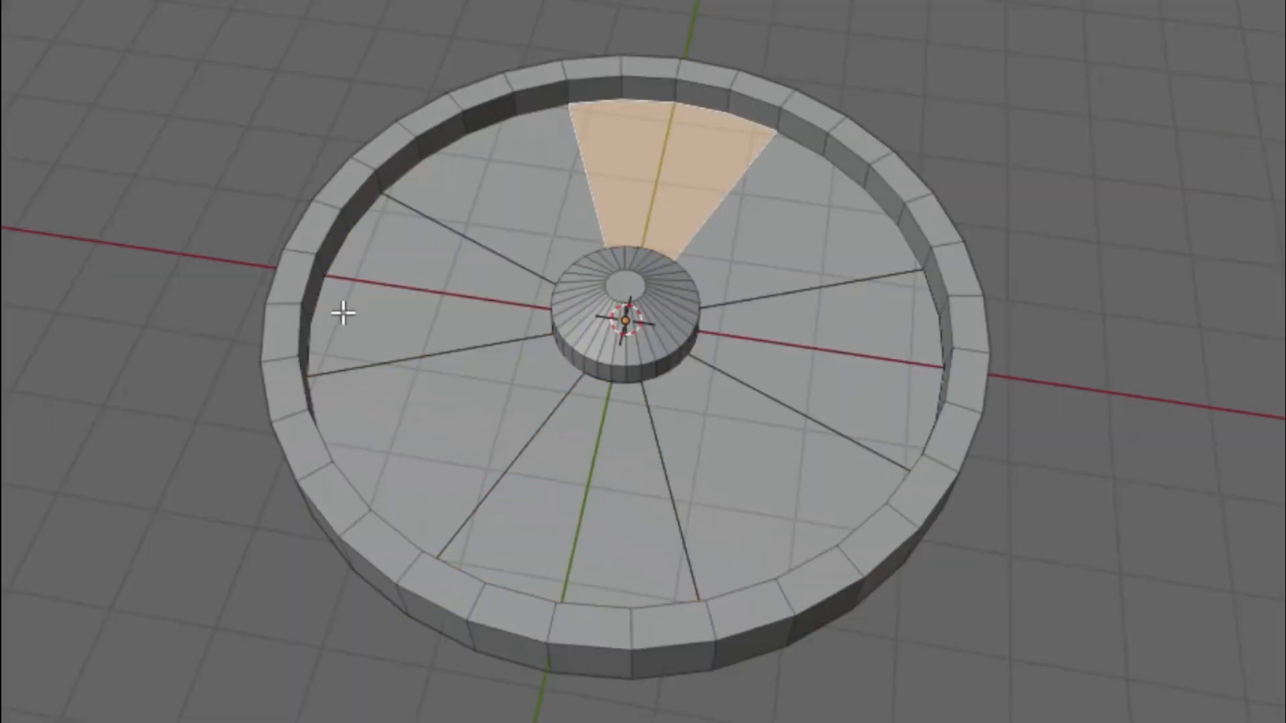
left_click(343, 313, "shift")
left_click(537, 422, "shift")
left_click(869, 375, "shift")
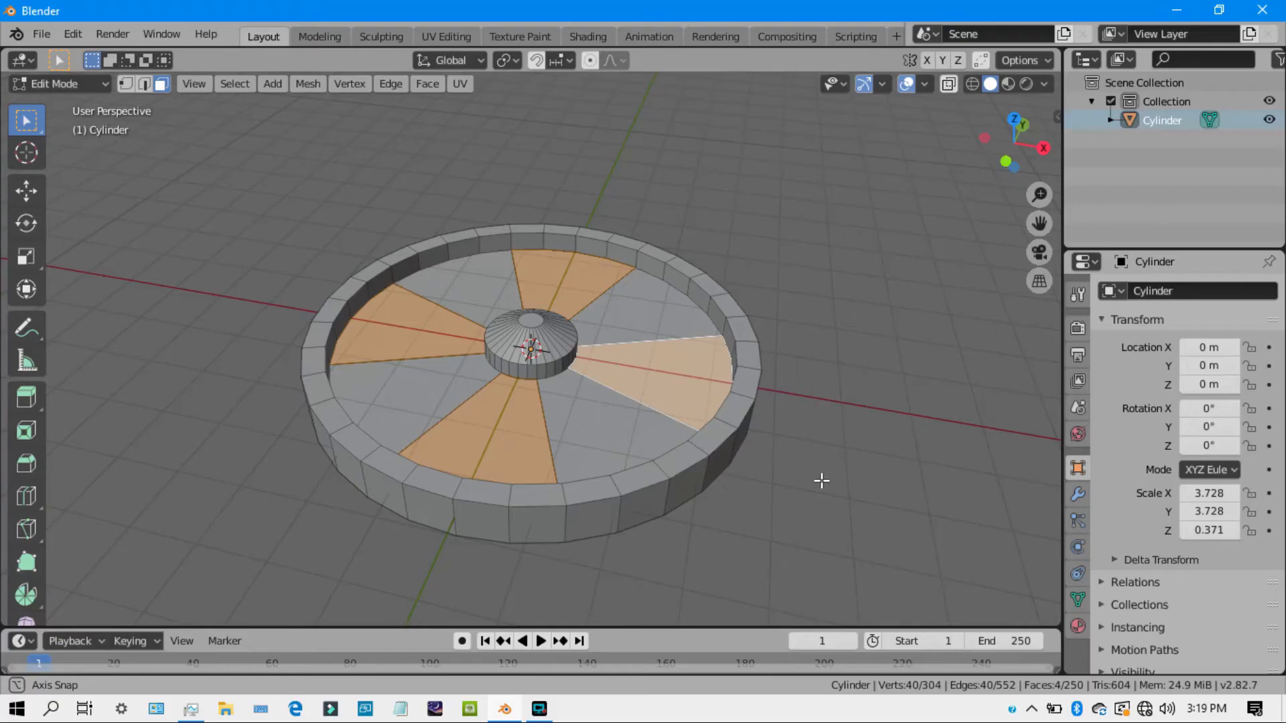
middle_click_drag(821, 480, 816, 479)
scroll(817, 479, "up", 3)
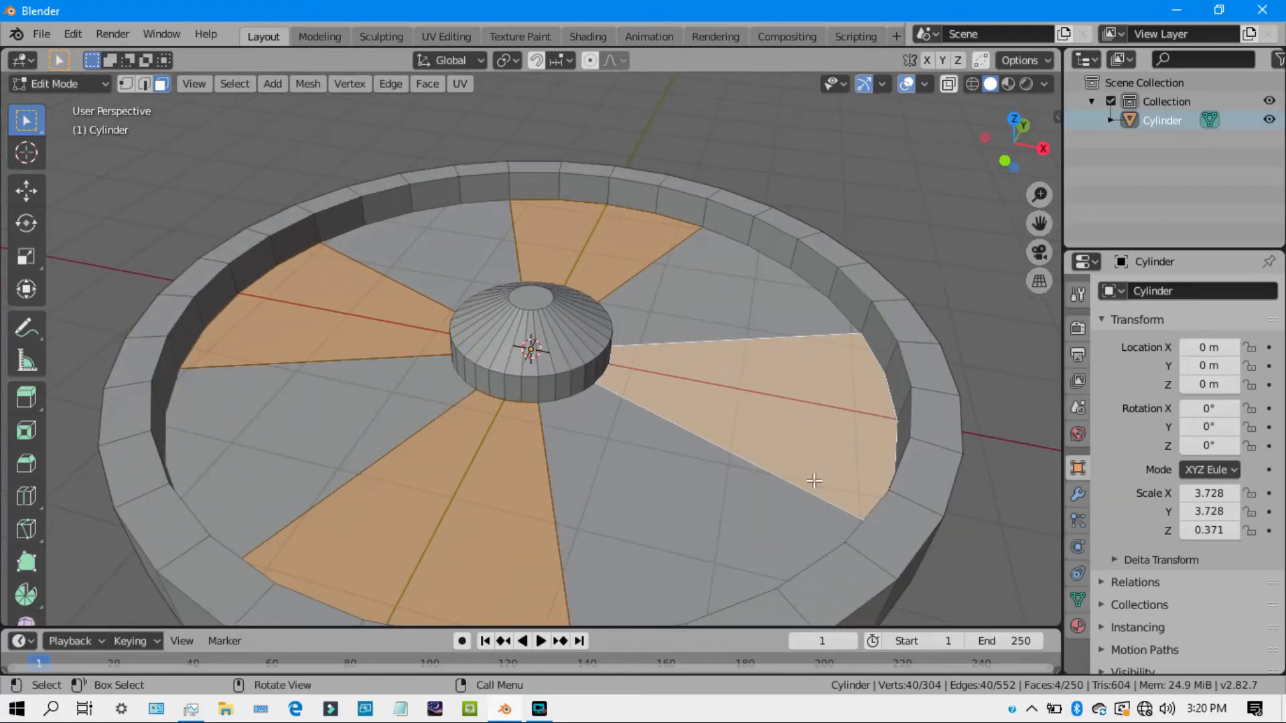
key("e")
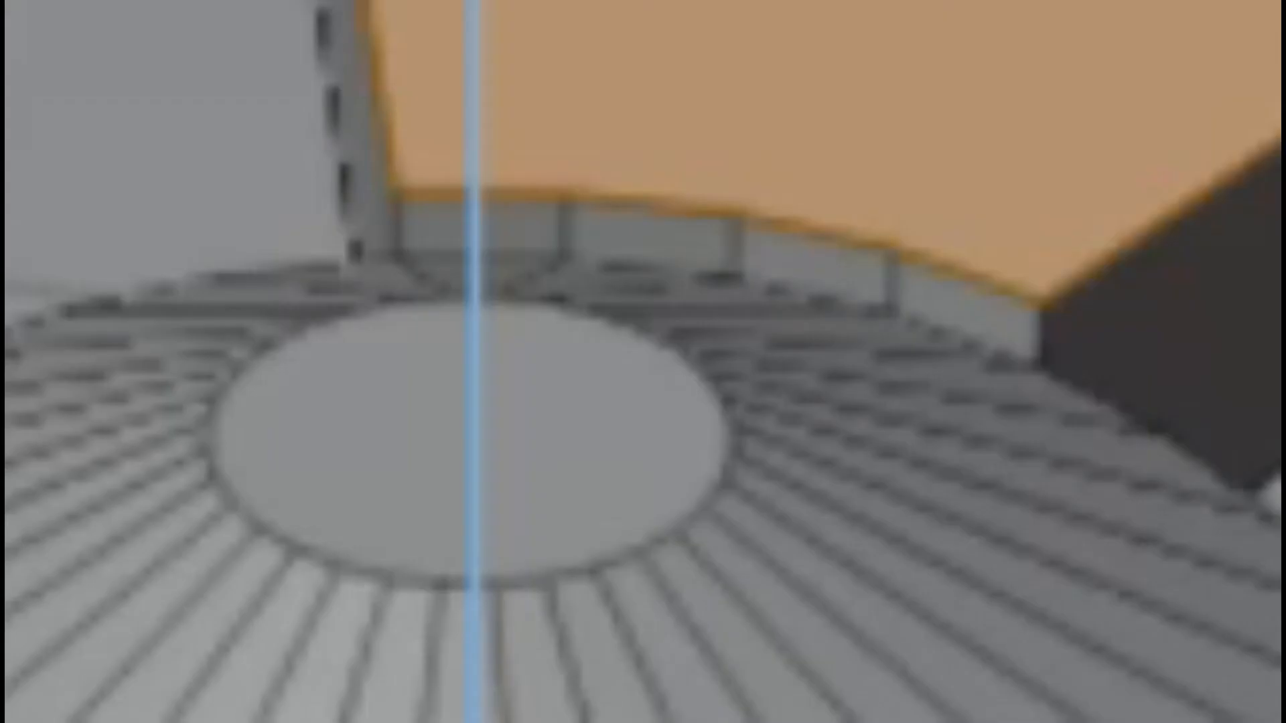
left_click(786, 494)
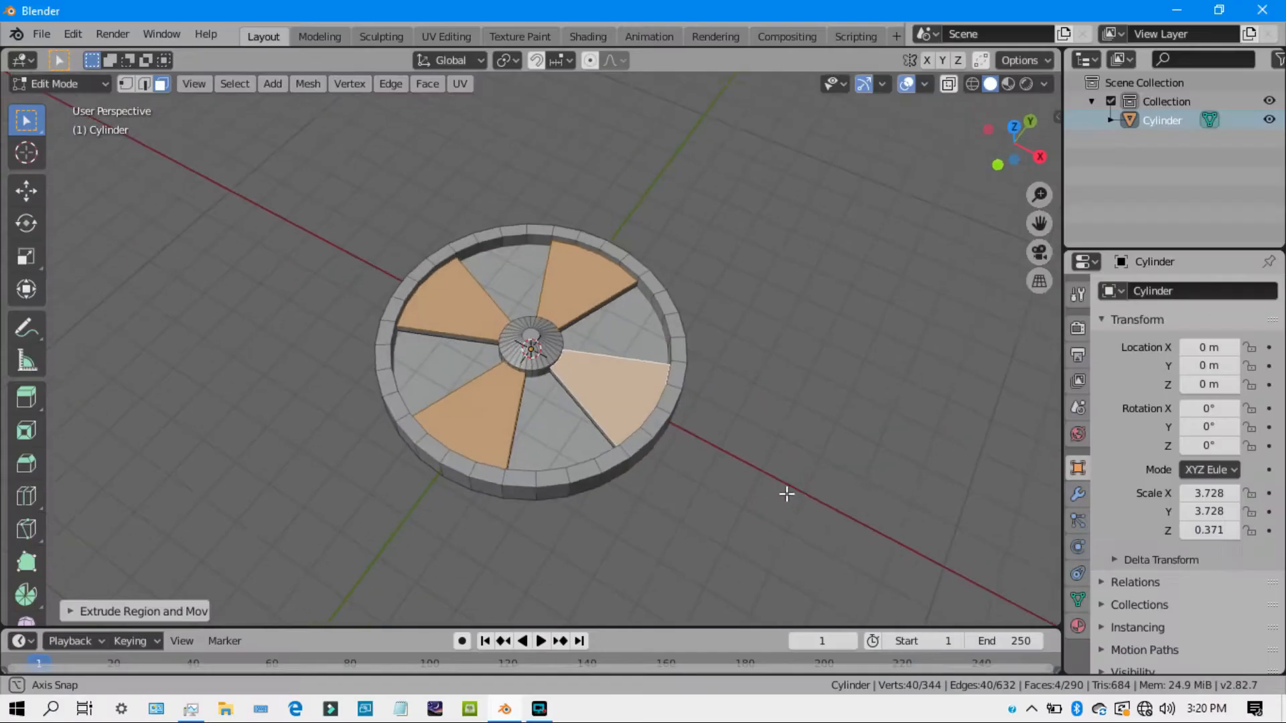
left_click(786, 494)
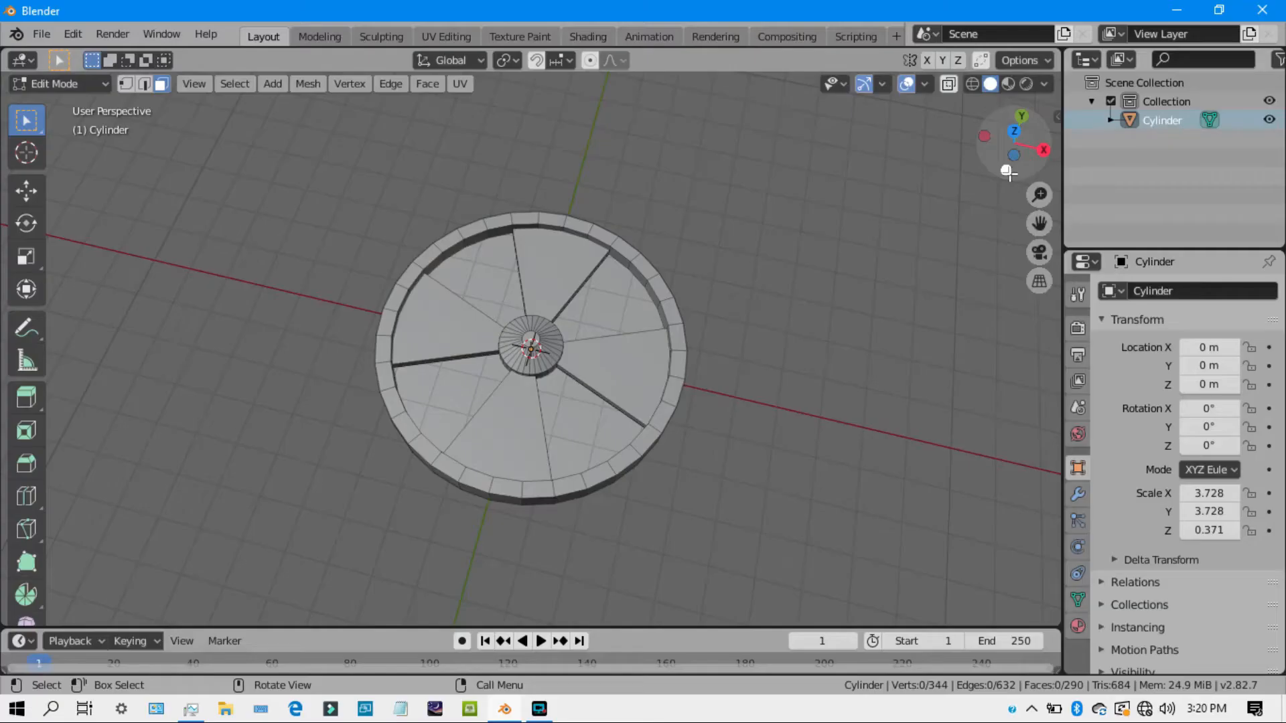
Add a cube to the mesh and move it down along the Z axis to below the disc
left_click(1003, 168)
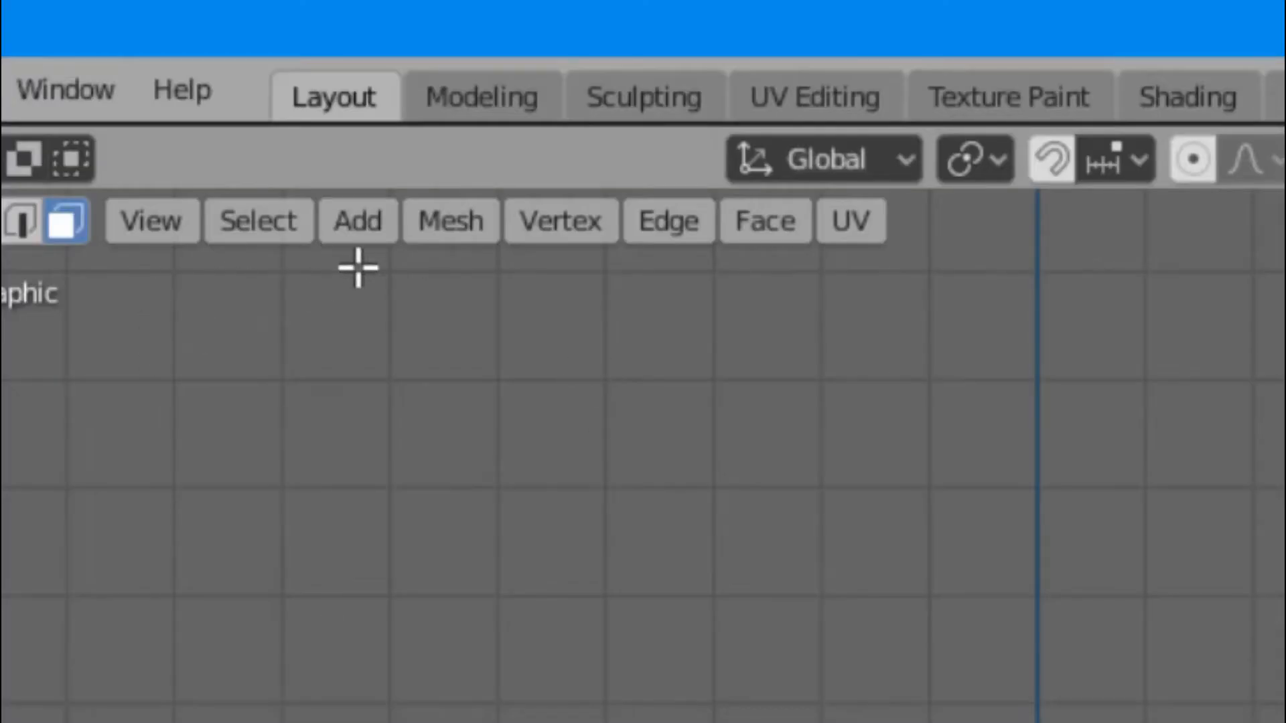
left_click(274, 86)
left_click(450, 330)
key("g")
key("z")
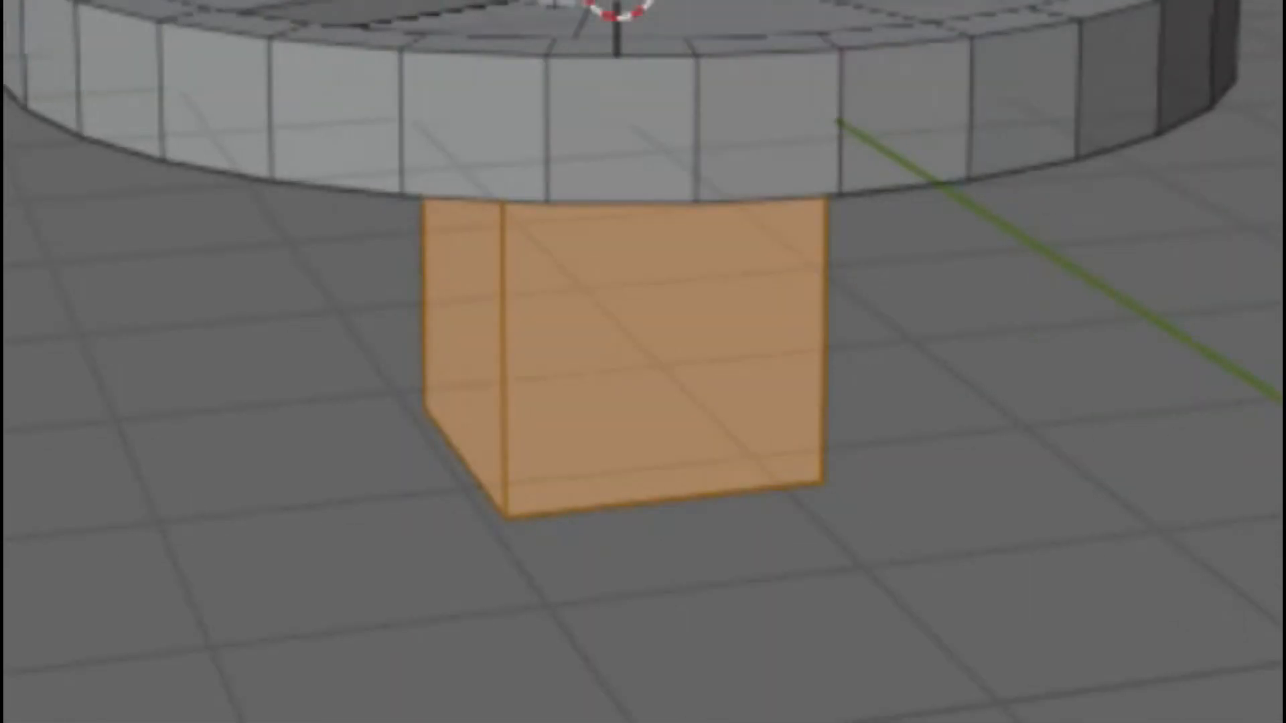
Reshape the cube into a long thin bar by scaling it down along Z and Y and up along X
key("s")
key("z")
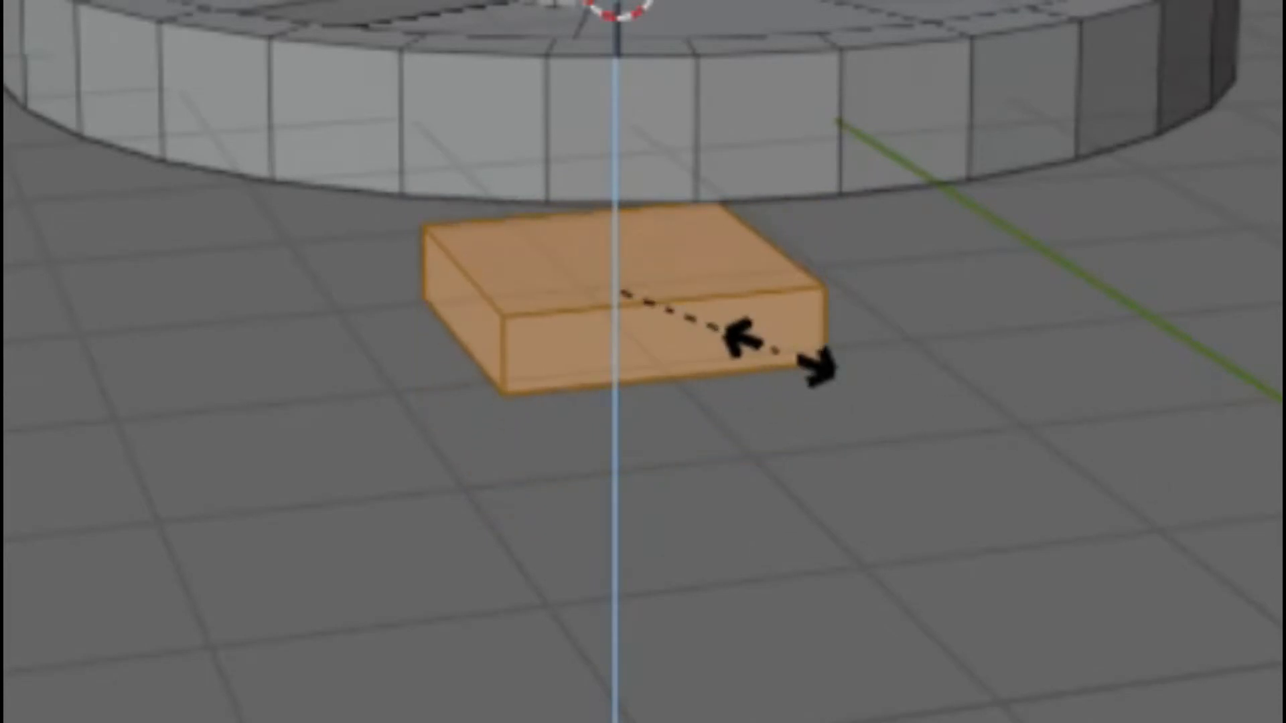
left_click(721, 327)
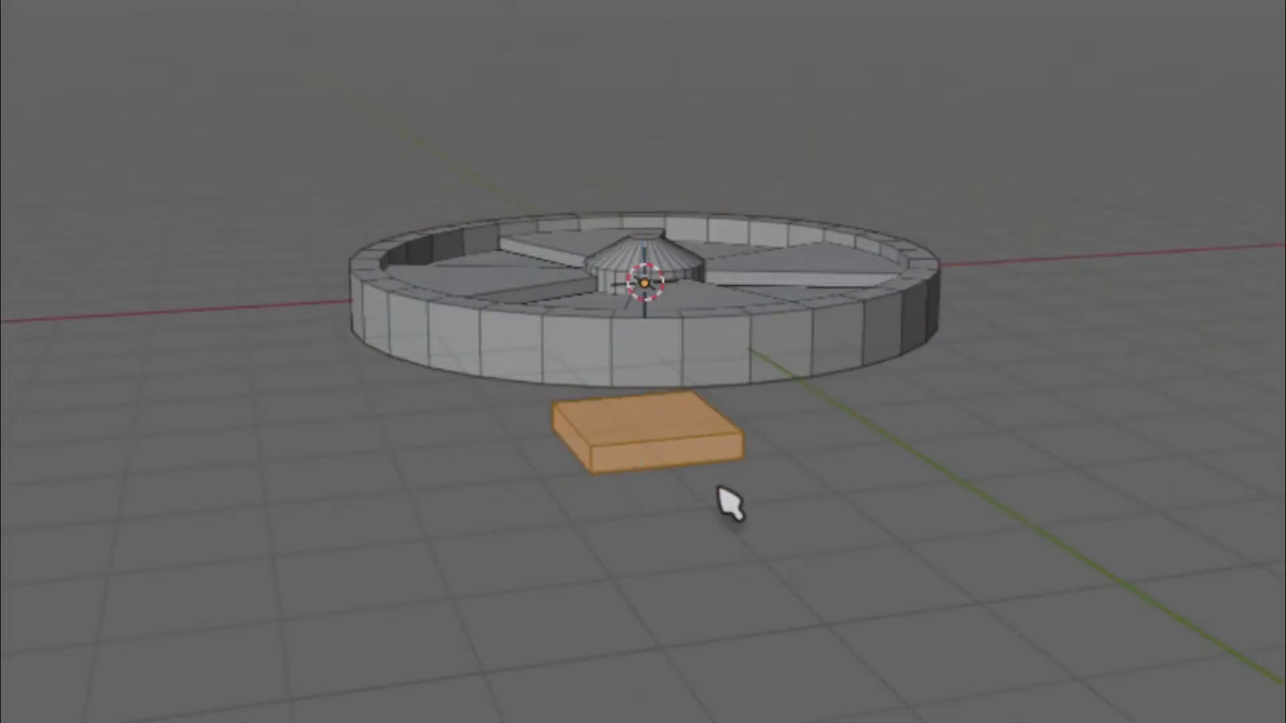
key("s")
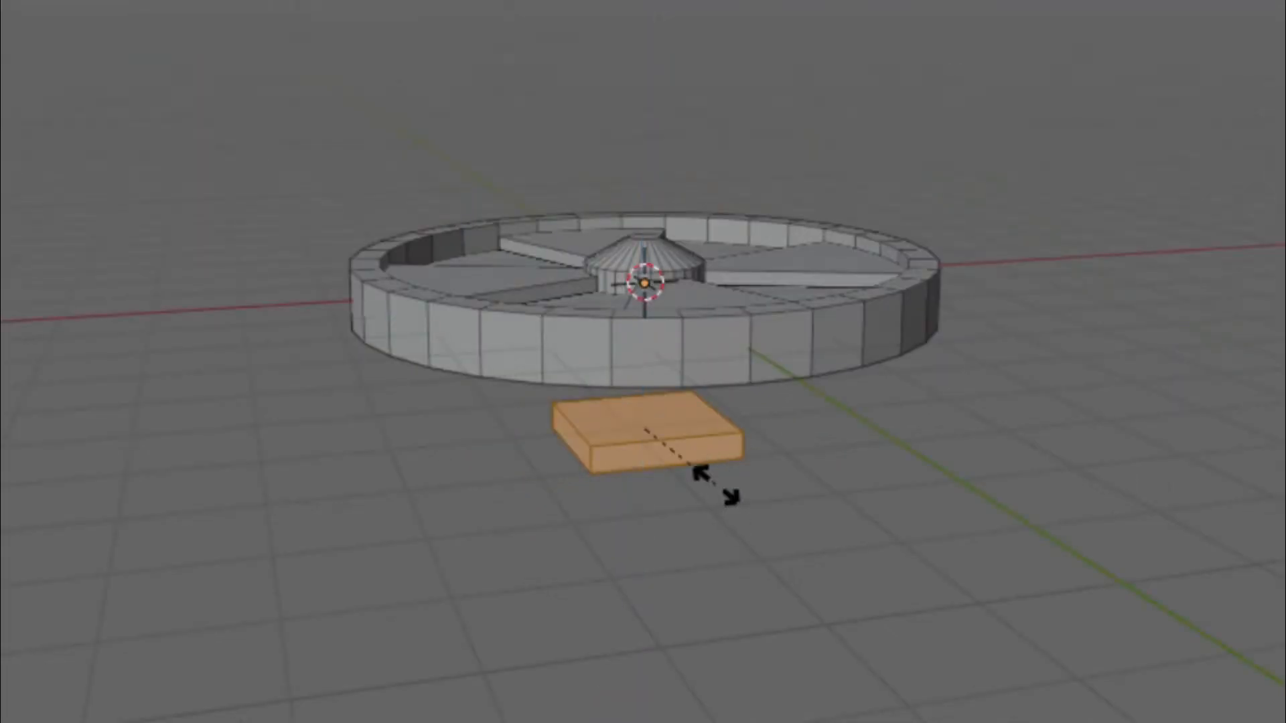
key("y")
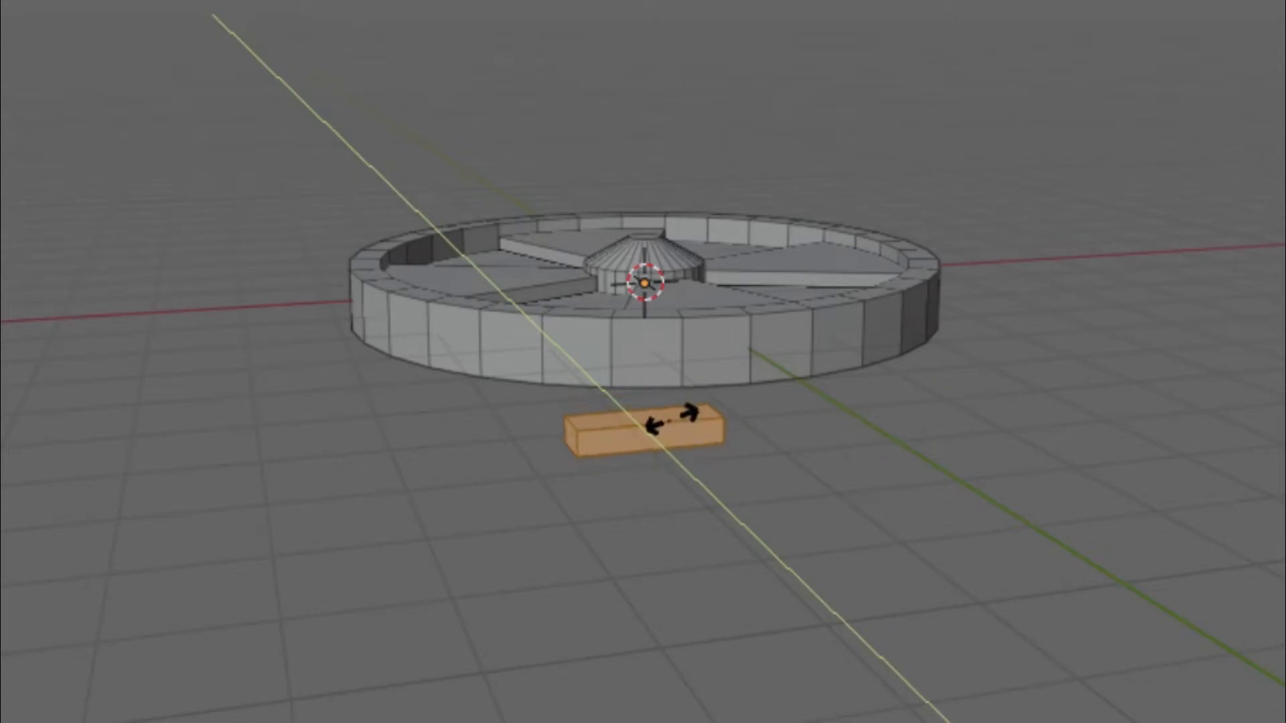
left_click(671, 420)
scroll(620, 504, "up", 3)
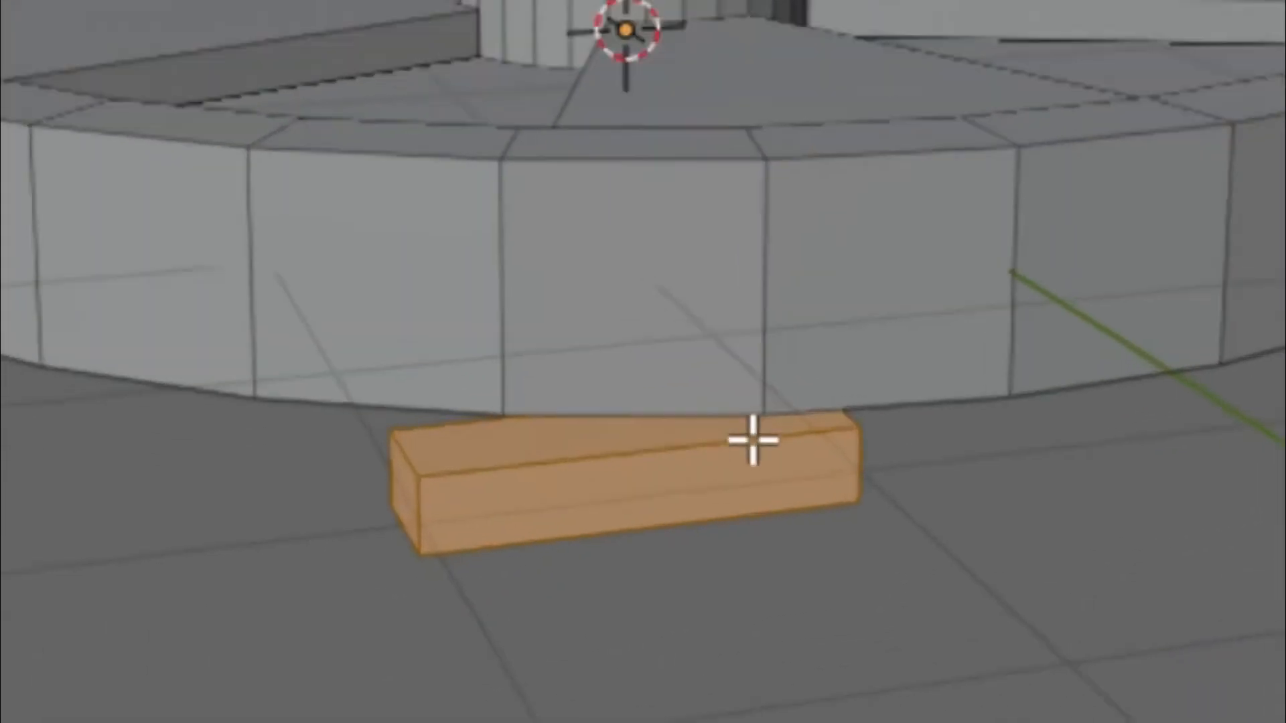
middle_click_drag(717, 516, 723, 469)
key("s")
key("x")
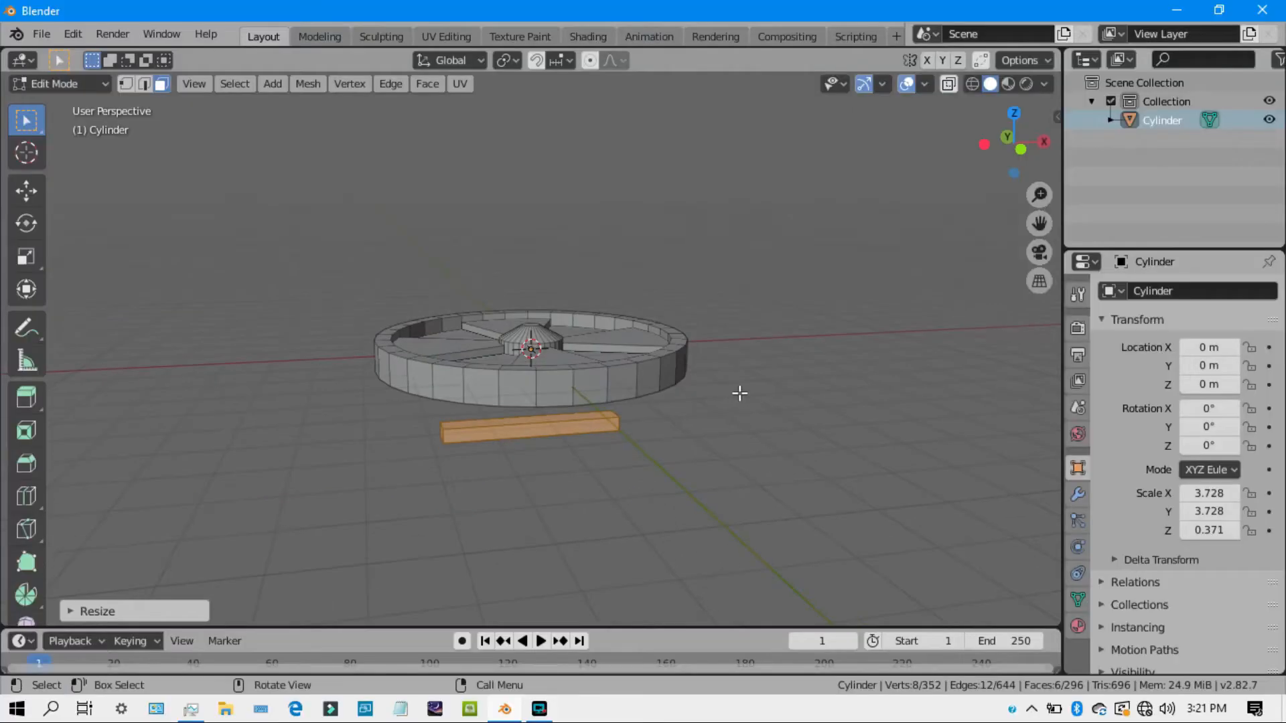
In the front view, add vertical loop cuts at the bar's centre, midway along each half, and midway along each outer quarter
key("KP_1")
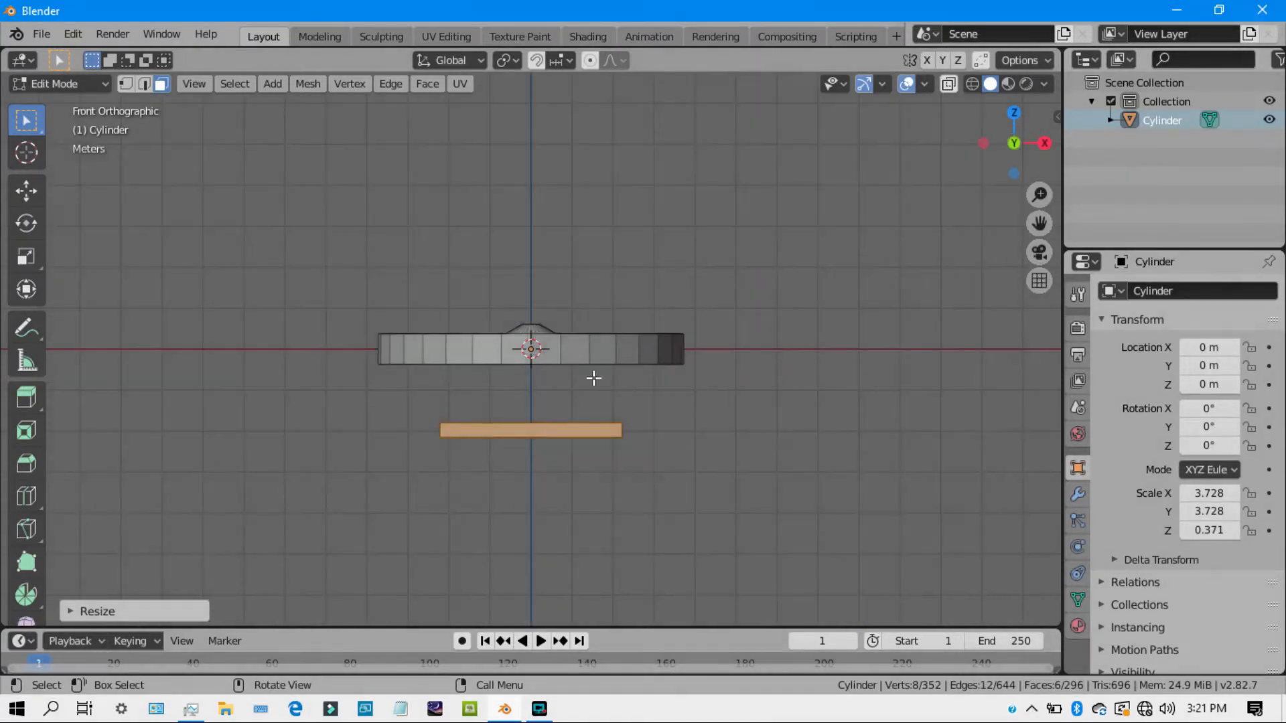
left_click(25, 495)
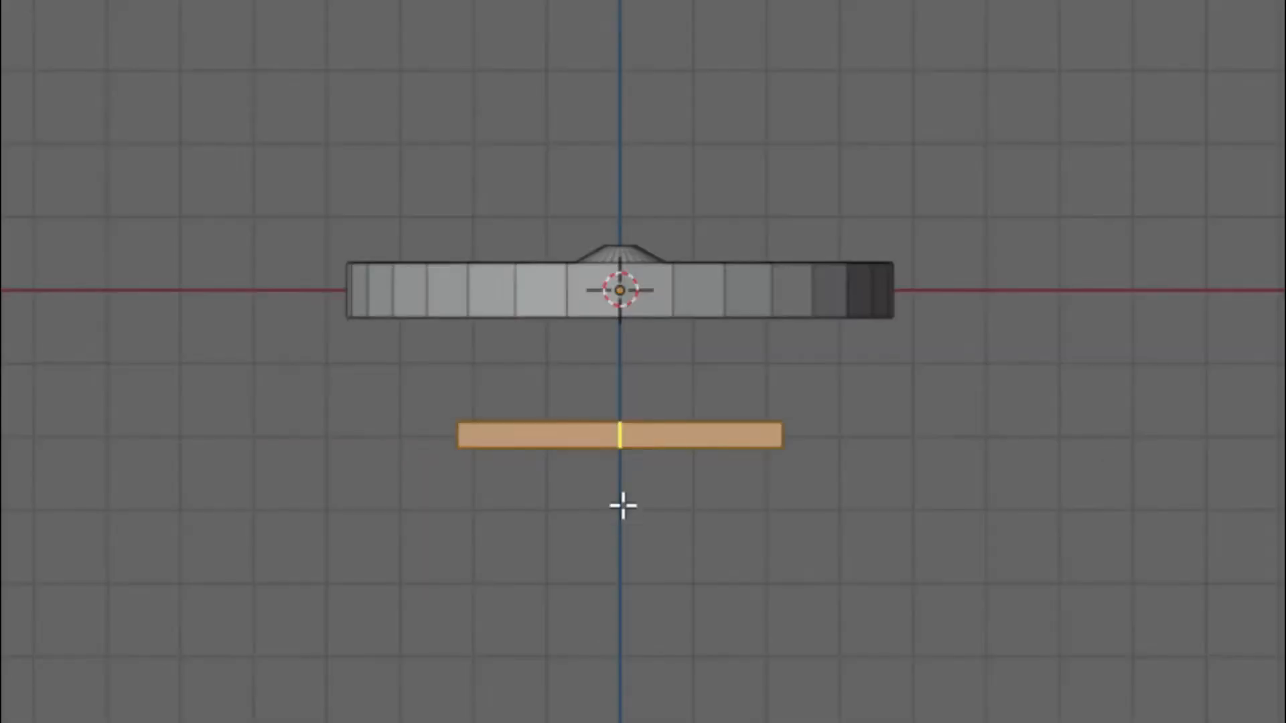
scroll(623, 507, "up", 4)
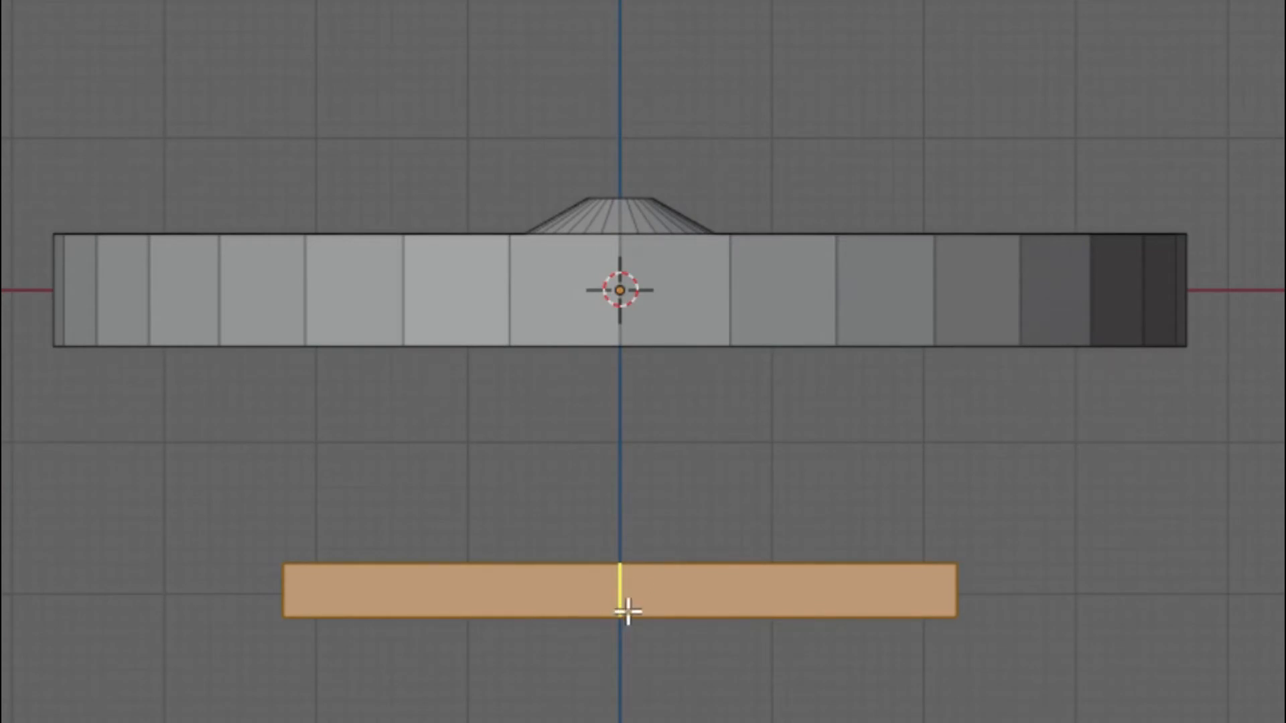
left_click(628, 609)
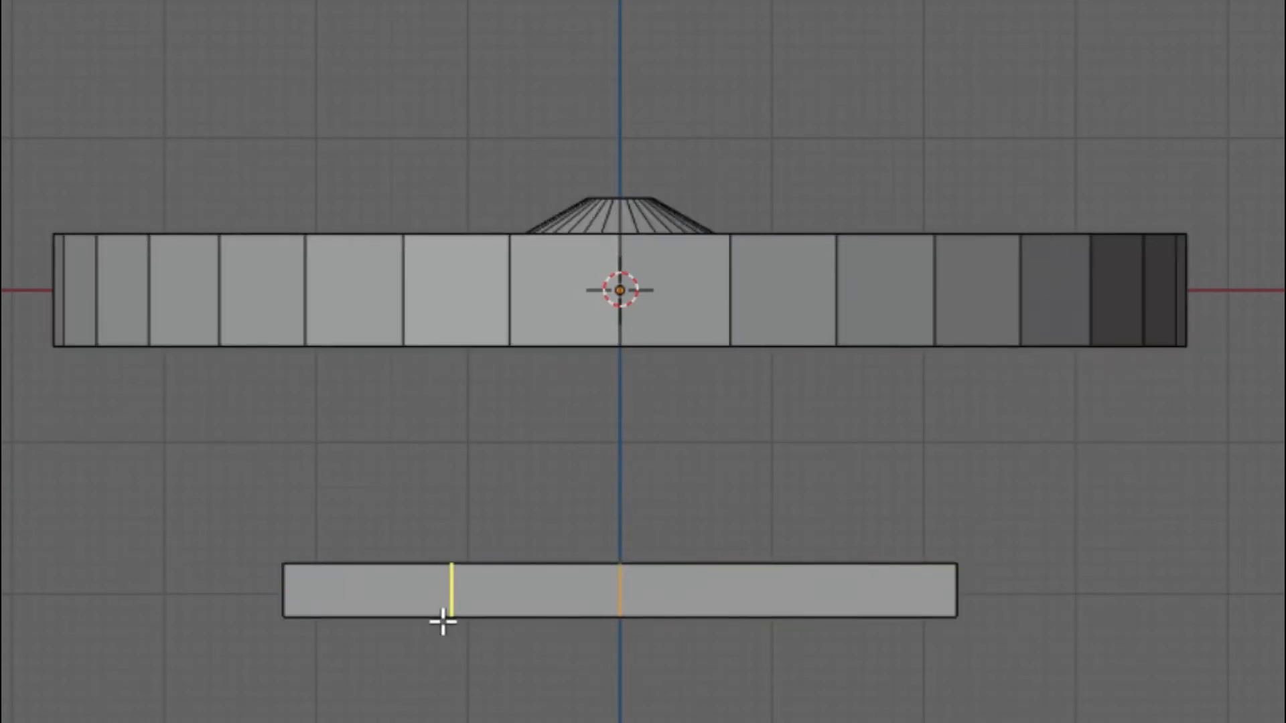
left_click(445, 597)
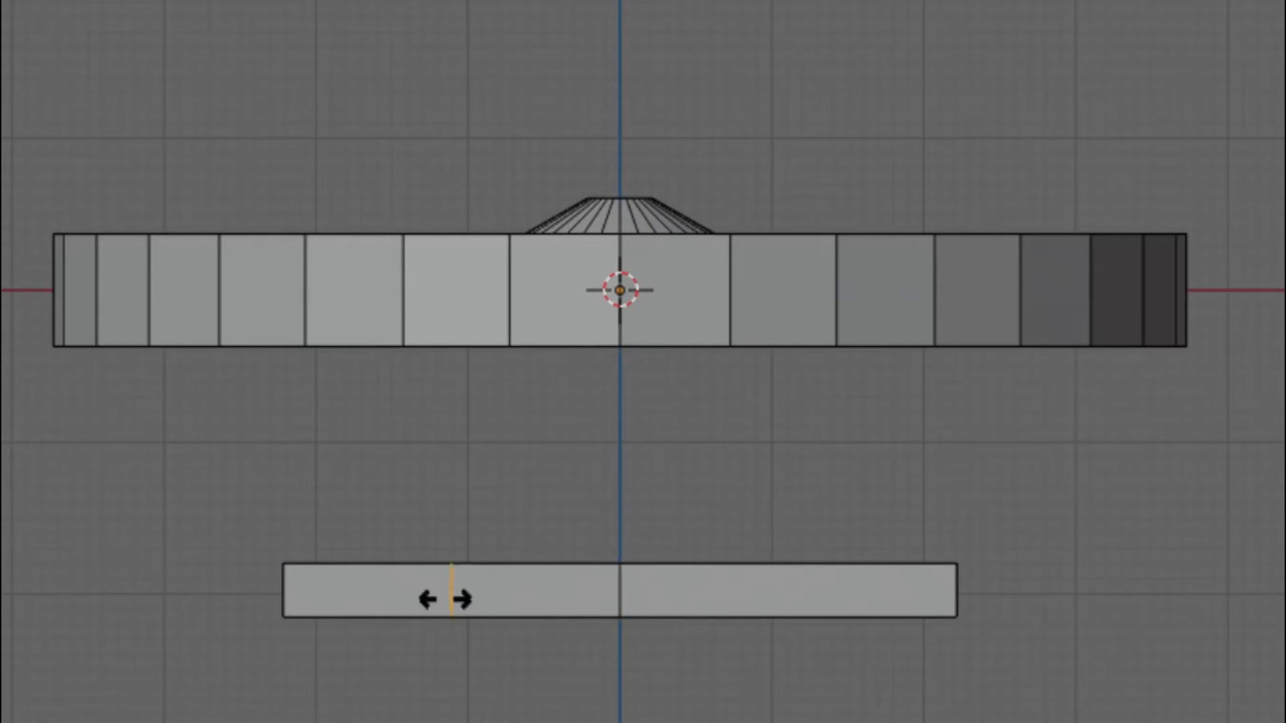
left_click(835, 601)
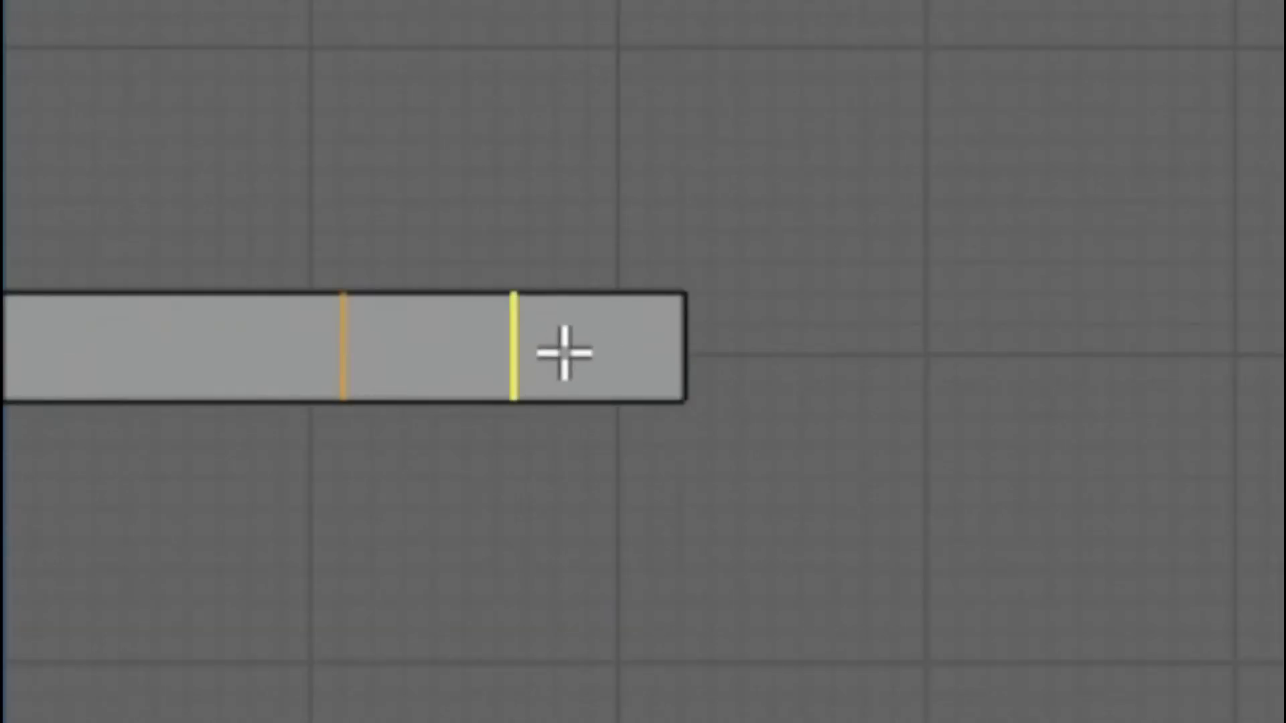
left_click(683, 365)
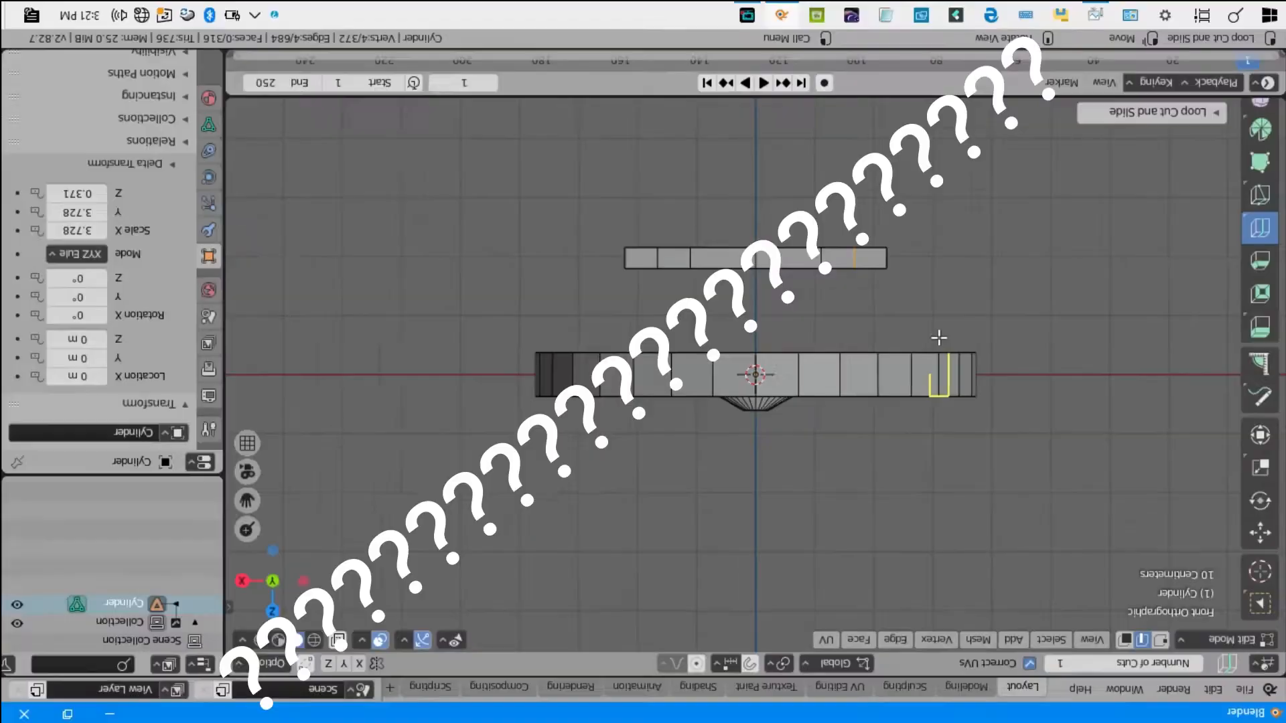
Switch the viewport to wireframe shading and view the mesh's interior from an angle
key("z")
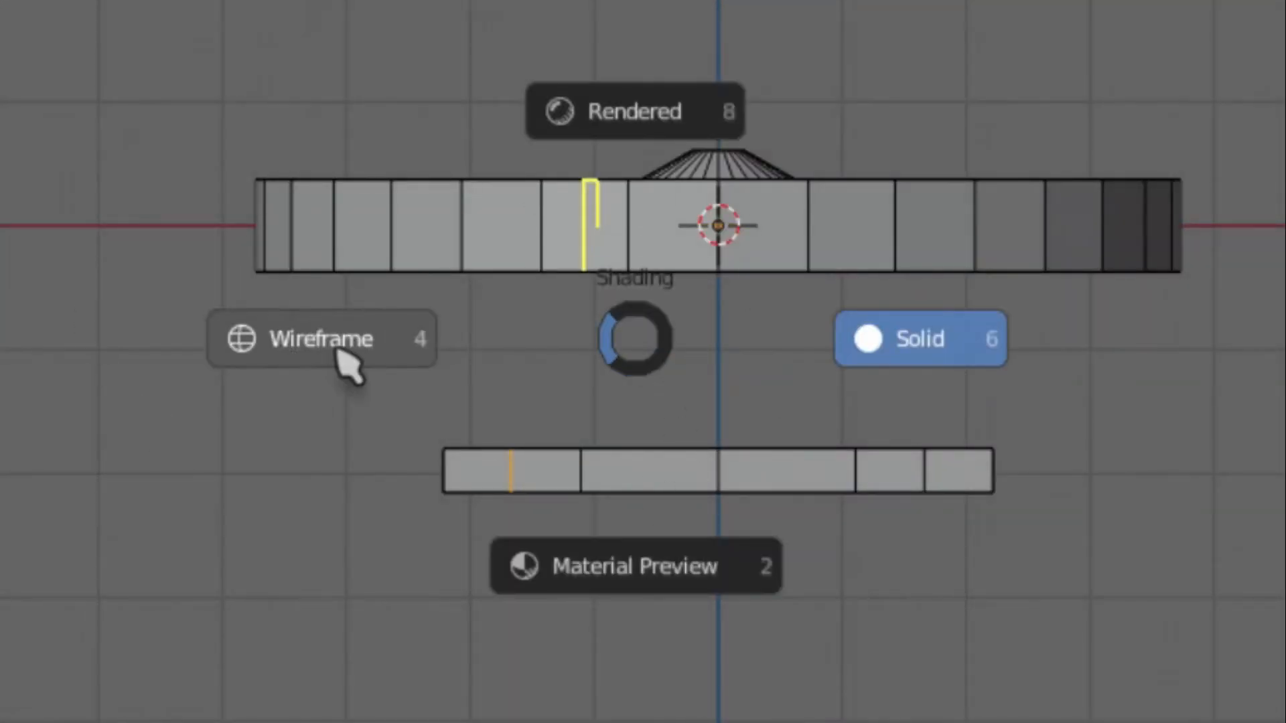
left_click(330, 339)
middle_click_drag(615, 138, 1140, 565)
scroll(1140, 565, "up", 4)
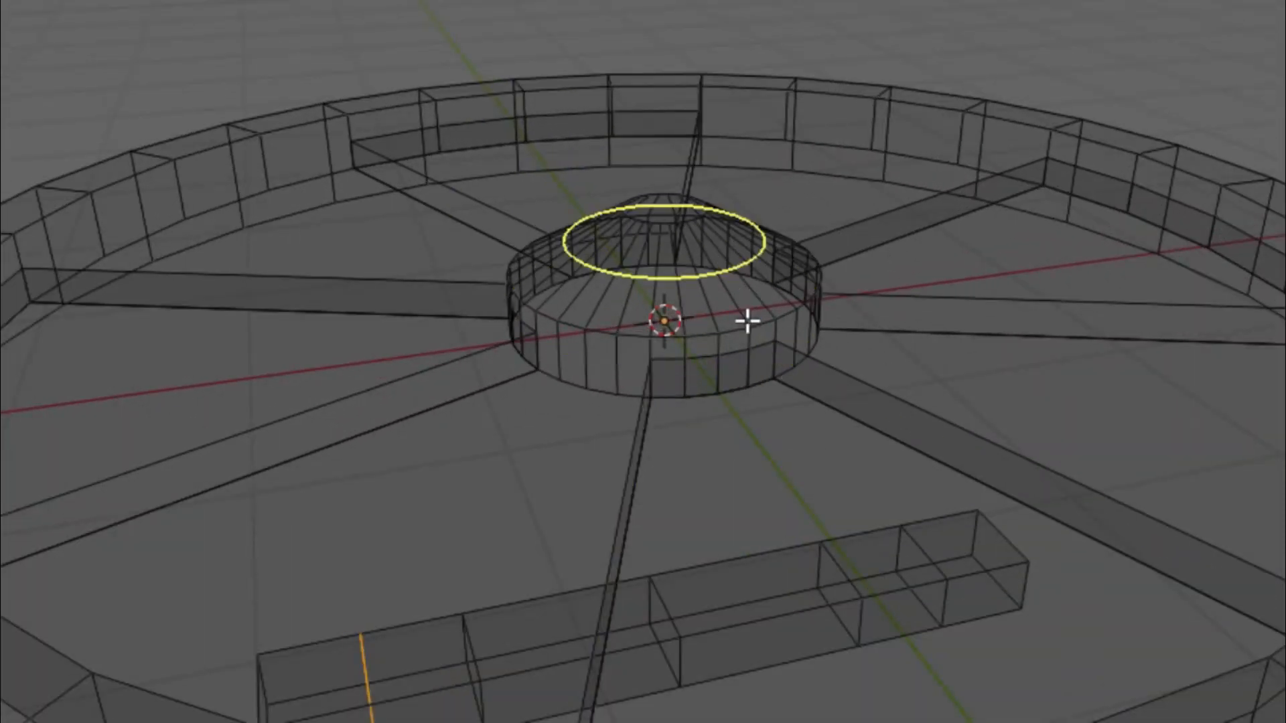
scroll(812, 396, "down", 6)
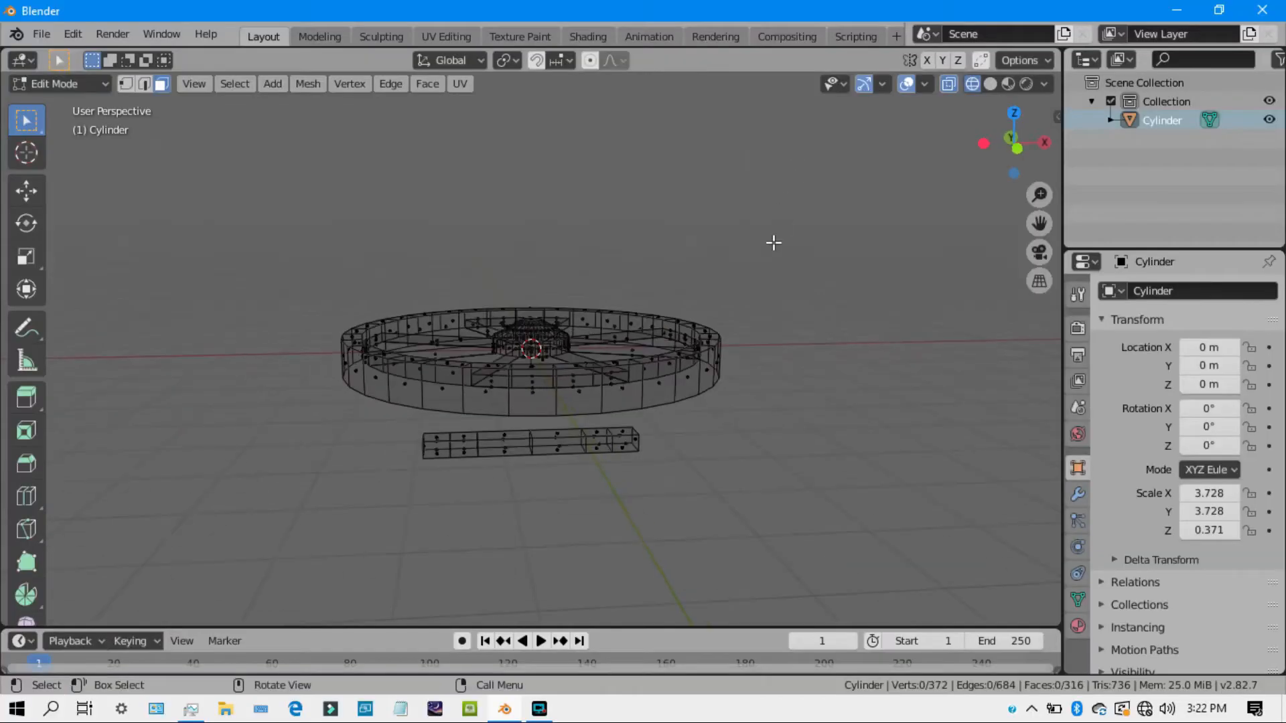
left_click(1013, 158)
left_click_drag(813, 232, 303, 392)
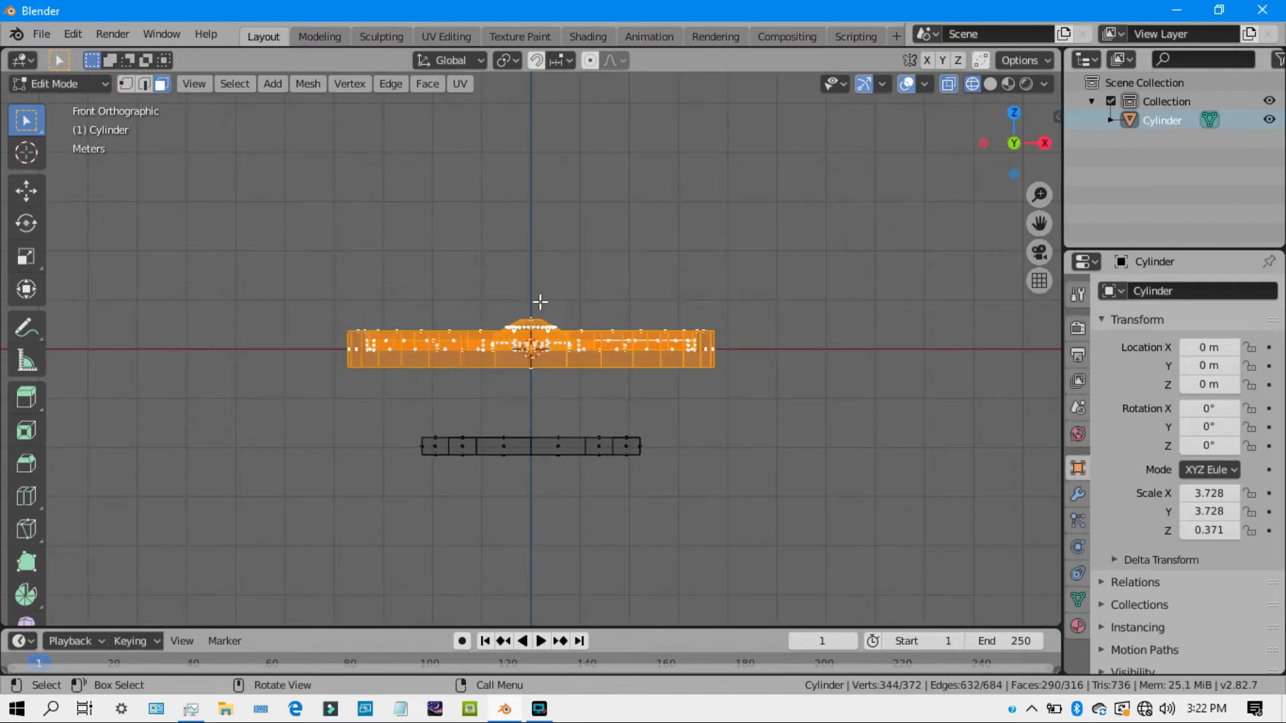
middle_click_drag(656, 228, 464, 457)
middle_click_drag(448, 522, 429, 491)
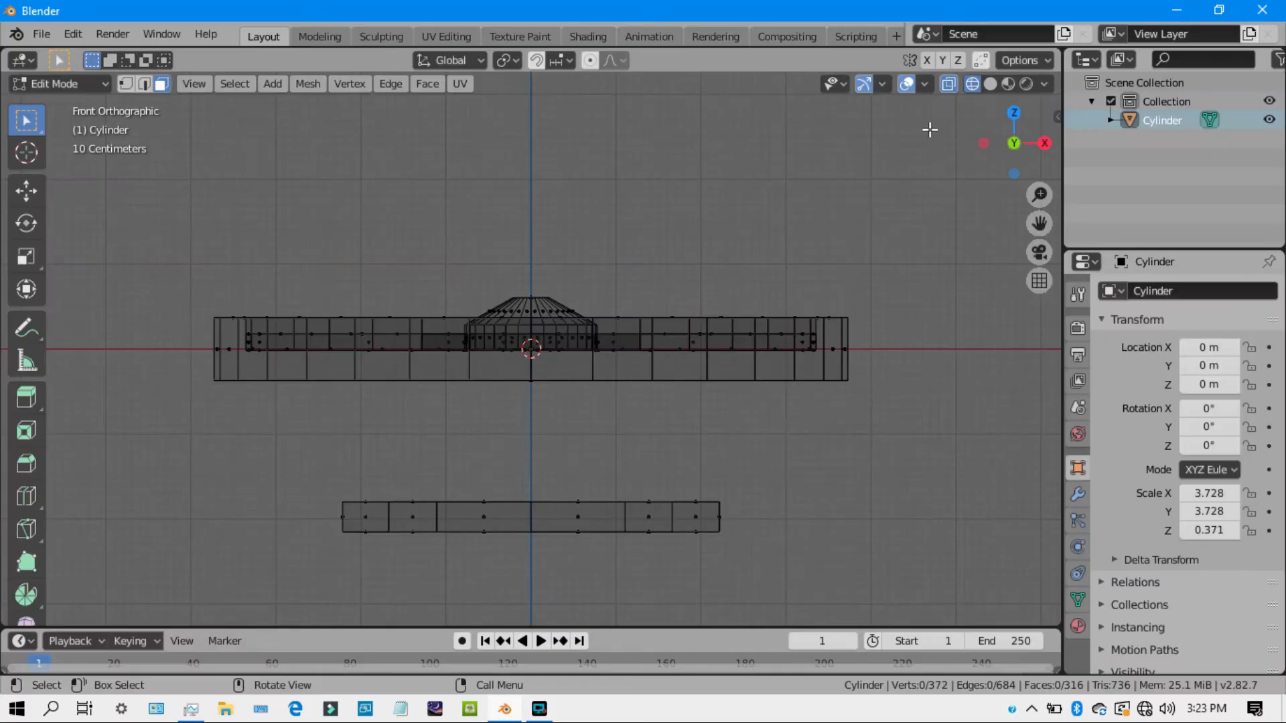
left_click_drag(765, 465, 673, 599)
left_click(770, 399)
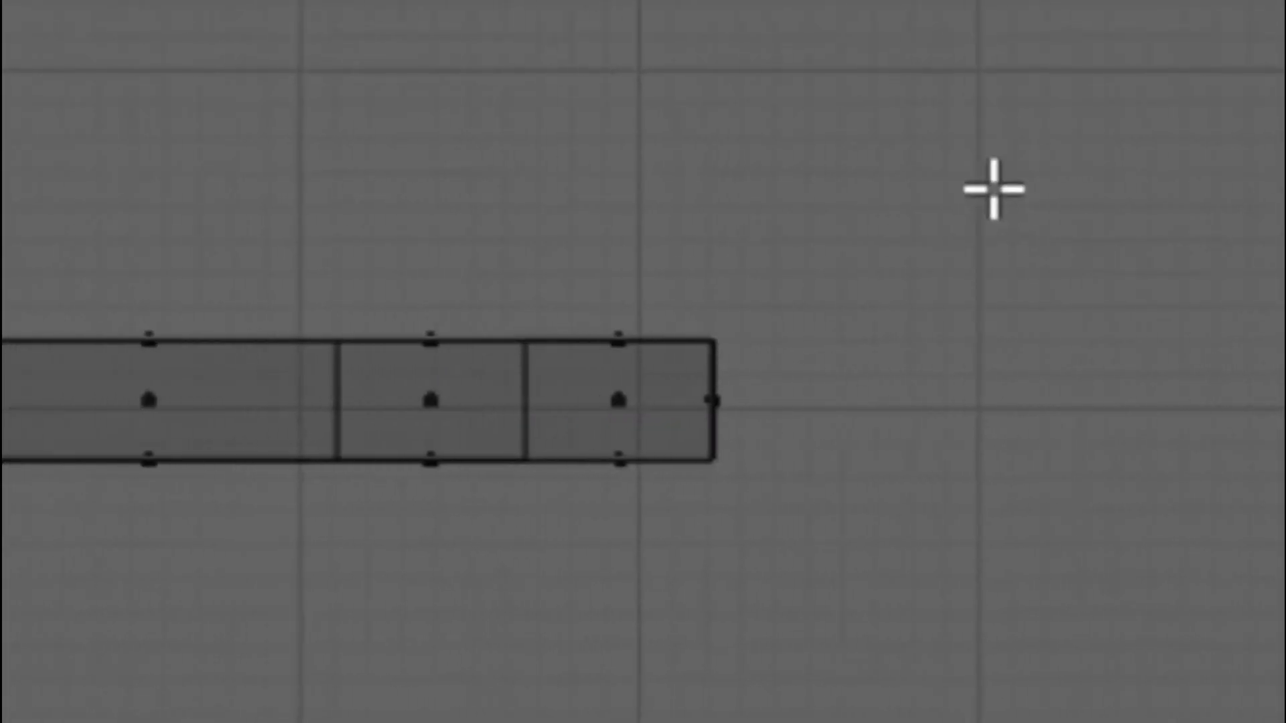
Select the outermost segments at both ends of the bar and raise them along the Z axis to form a handle shape
left_click_drag(721, 156, 258, 722)
left_click_drag(241, 201, 818, 560, "shift")
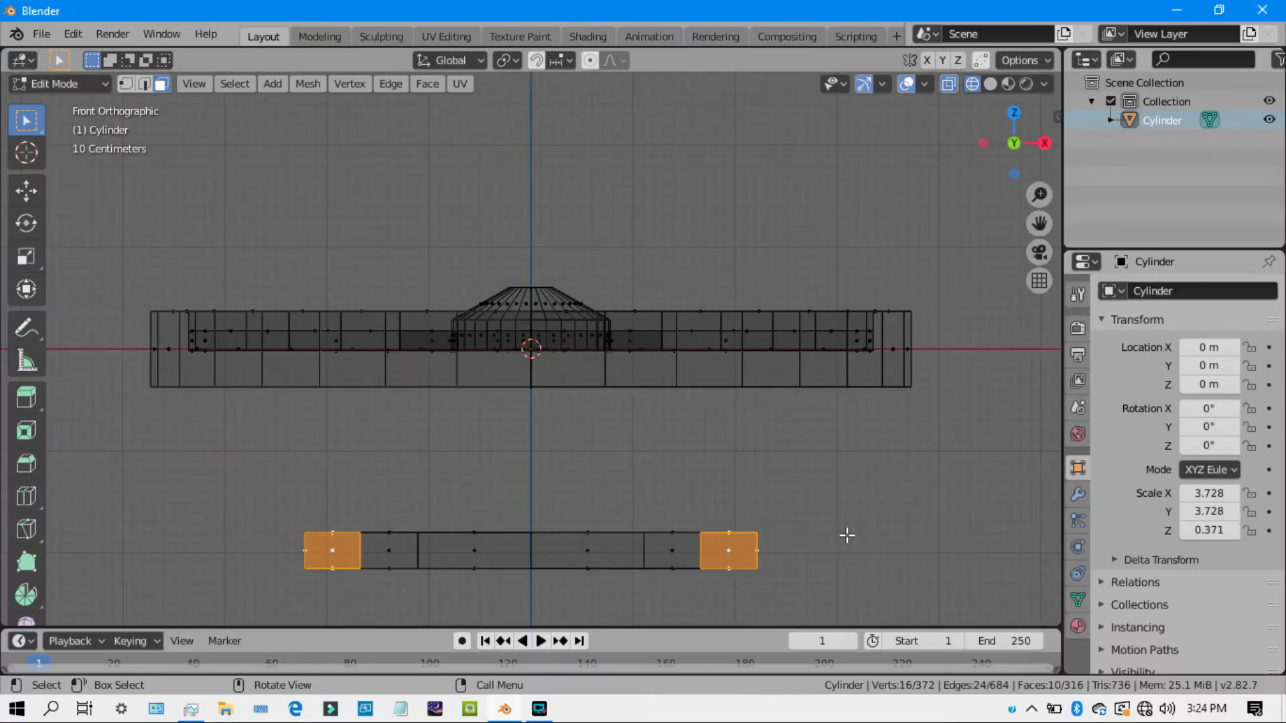
key("g")
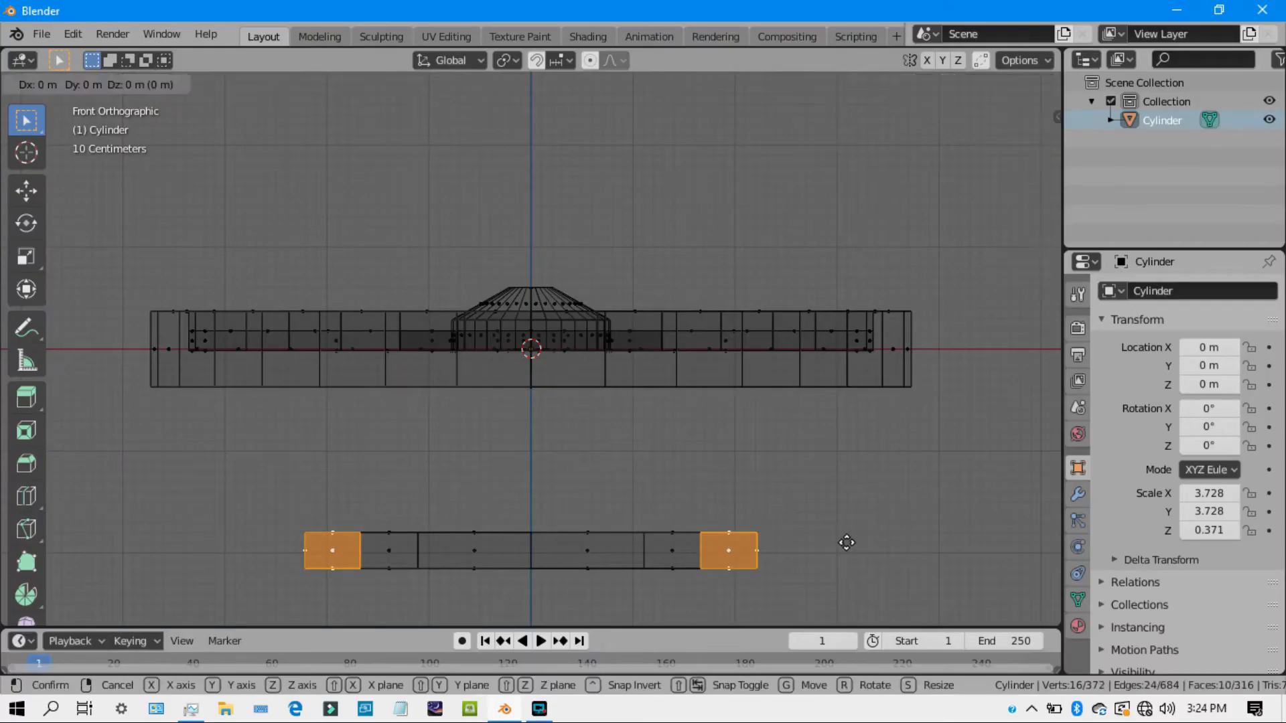
key("z")
left_click(854, 477)
Select the whole handle, scale it down, and move it up along Z against the underside of the disc
left_click_drag(985, 358, 335, 643)
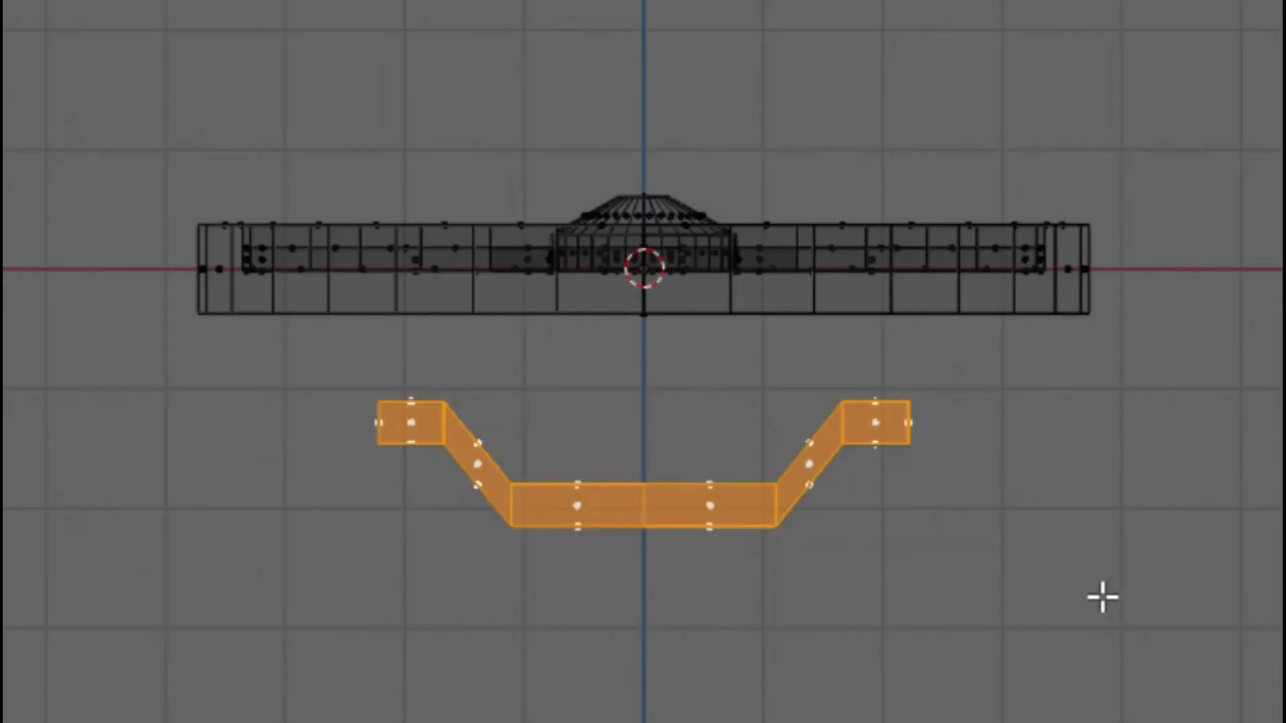
key("s")
left_click(933, 569)
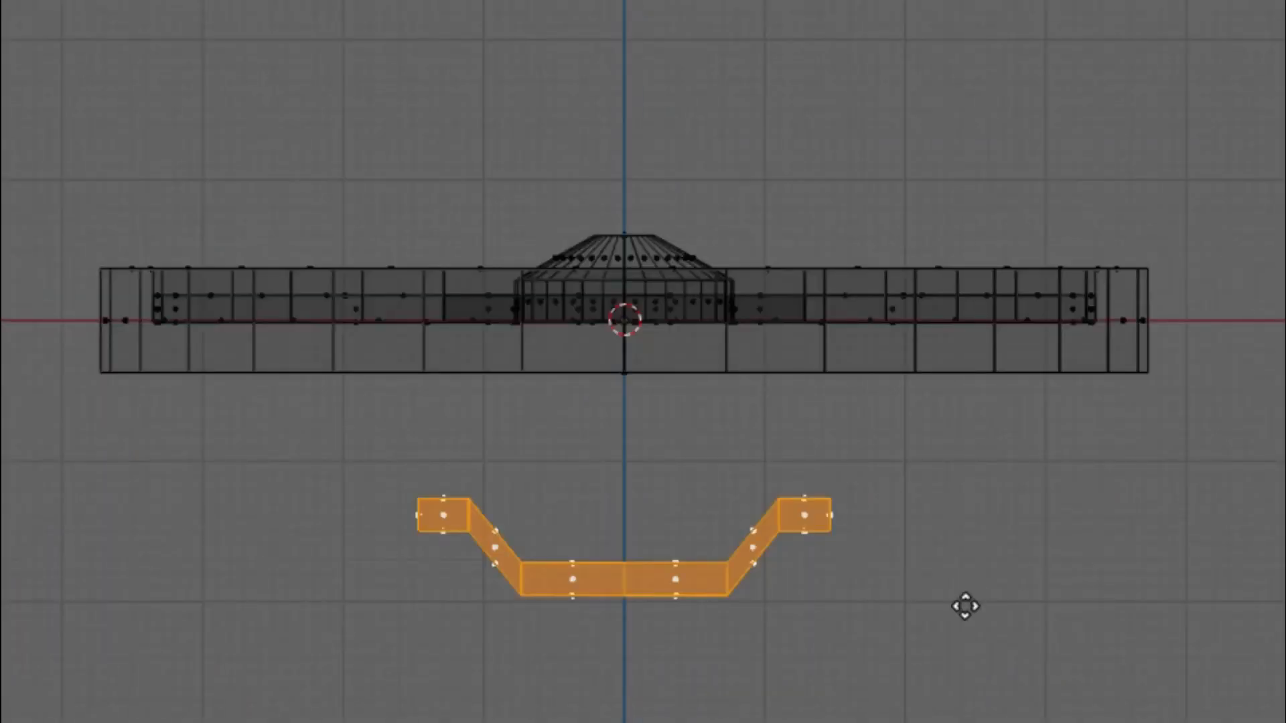
key("z")
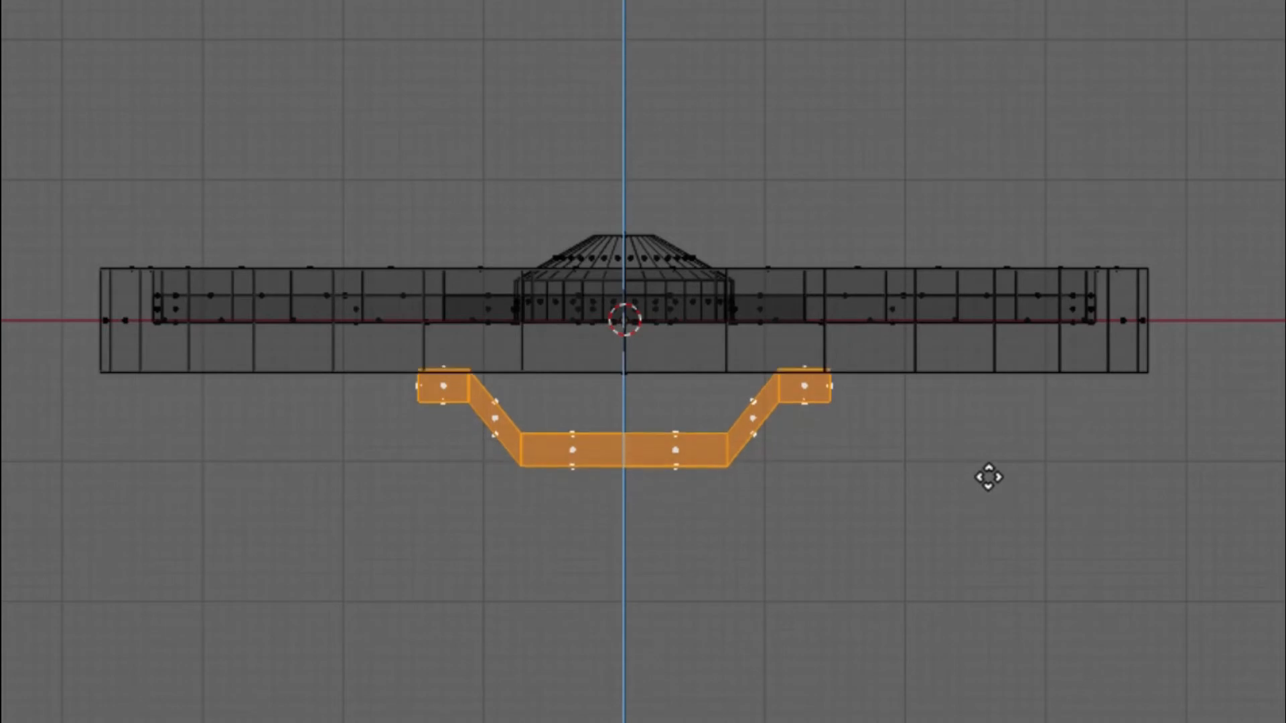
left_click(990, 477)
scroll(706, 445, "up", 5)
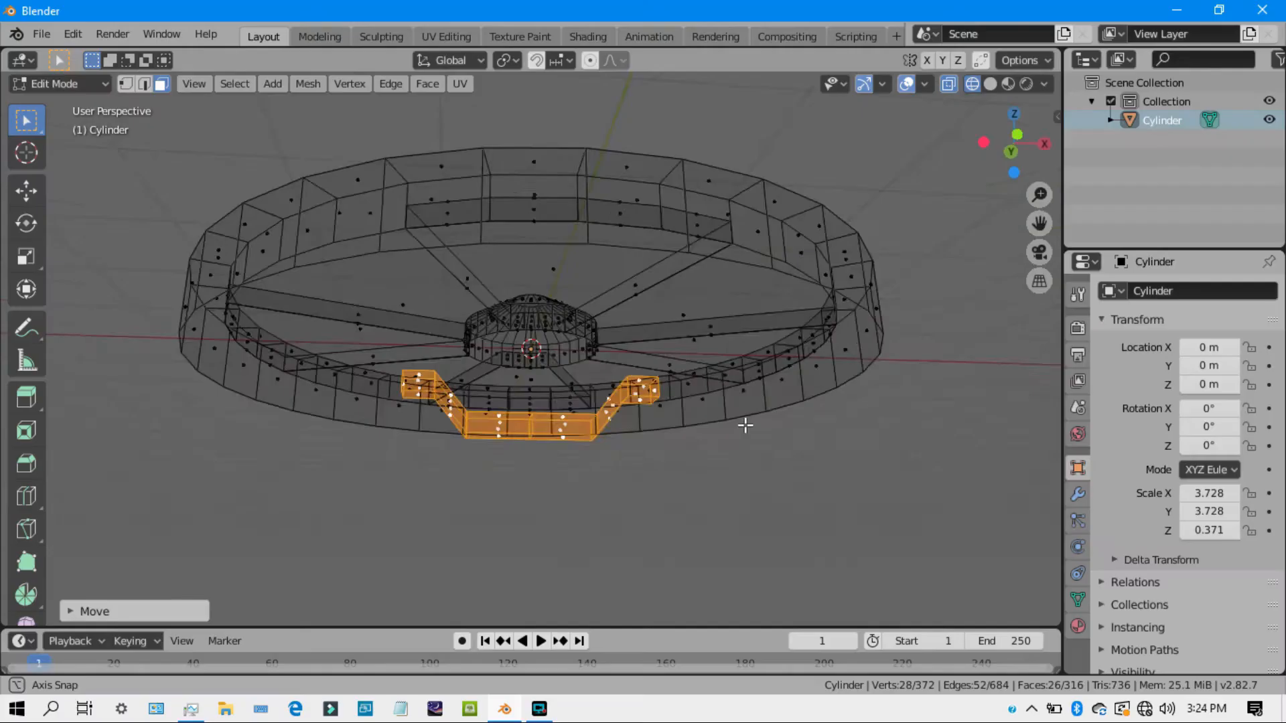
Return the viewport to solid shading, deselect the handle, and view the disc from above
middle_click_drag(746, 425, 757, 490)
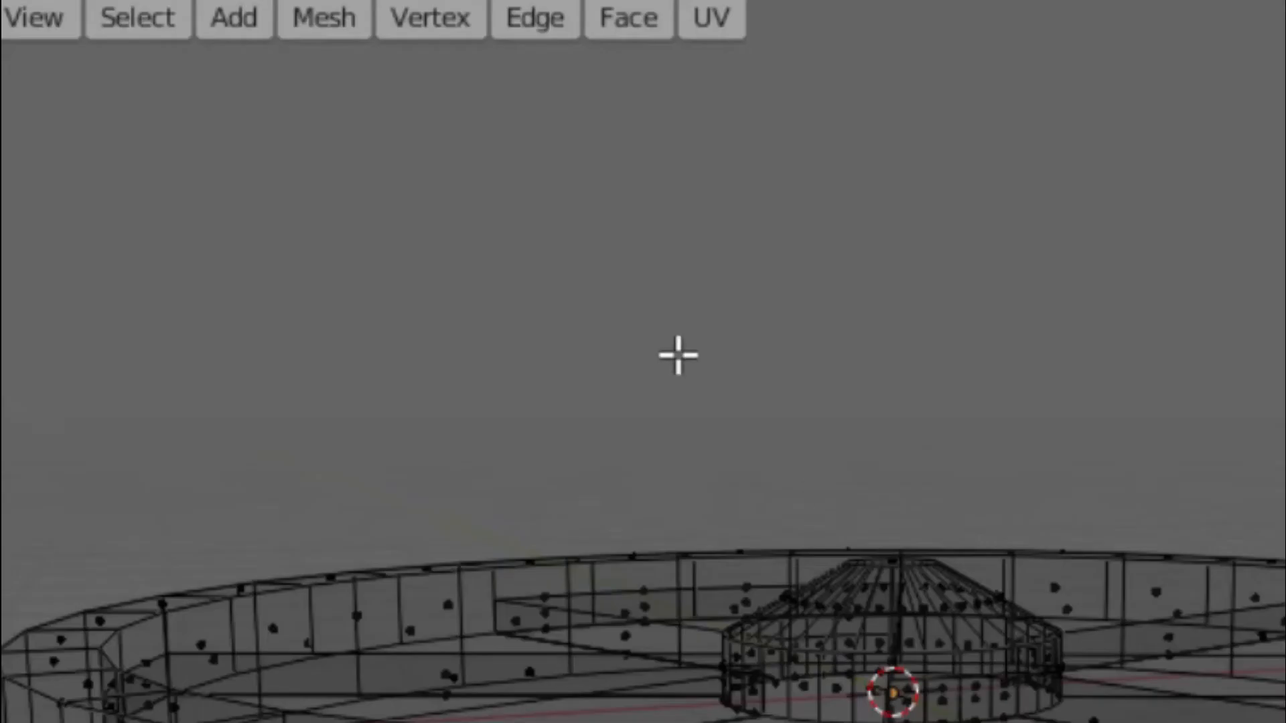
key("z")
left_click(530, 191)
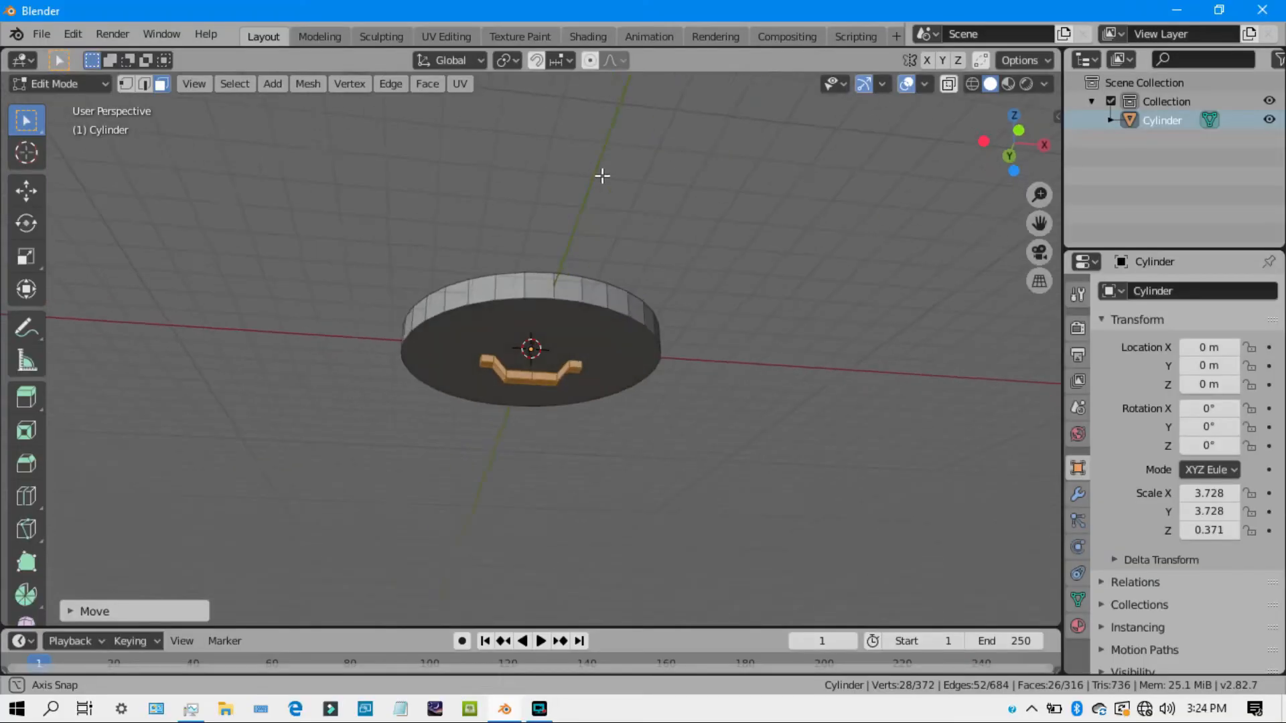
scroll(712, 400, "up", 3)
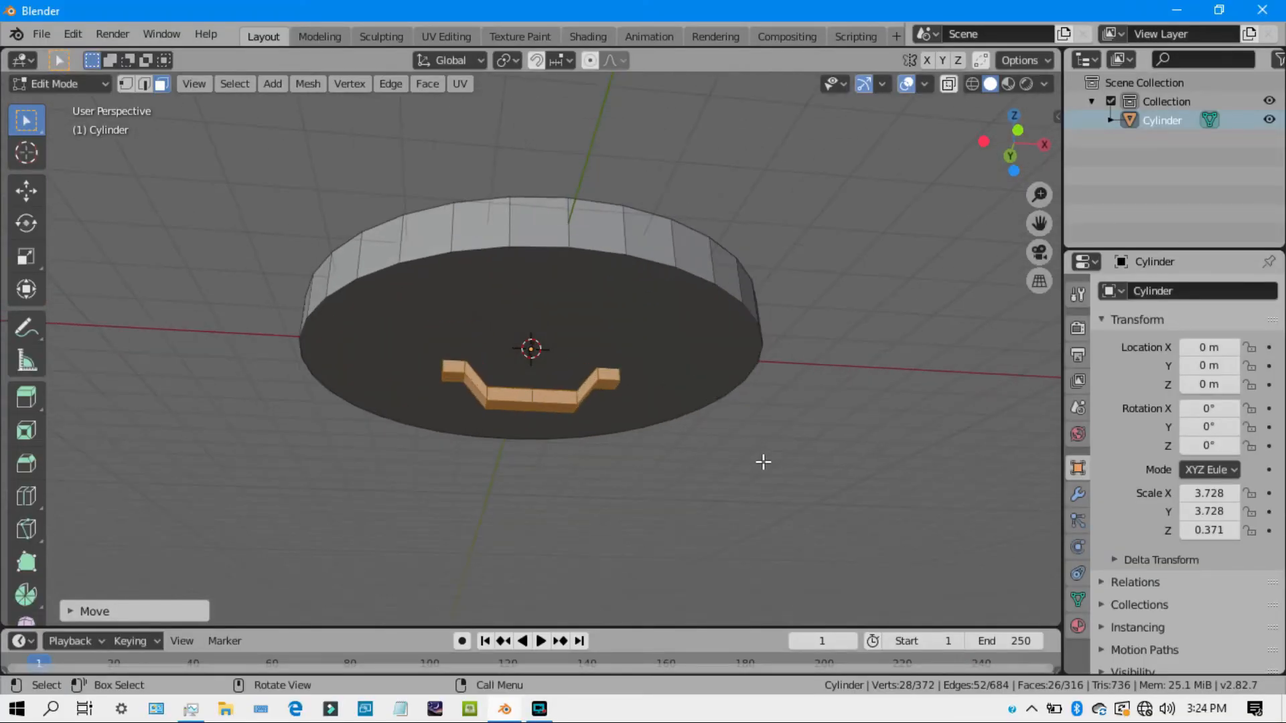
left_click(763, 462)
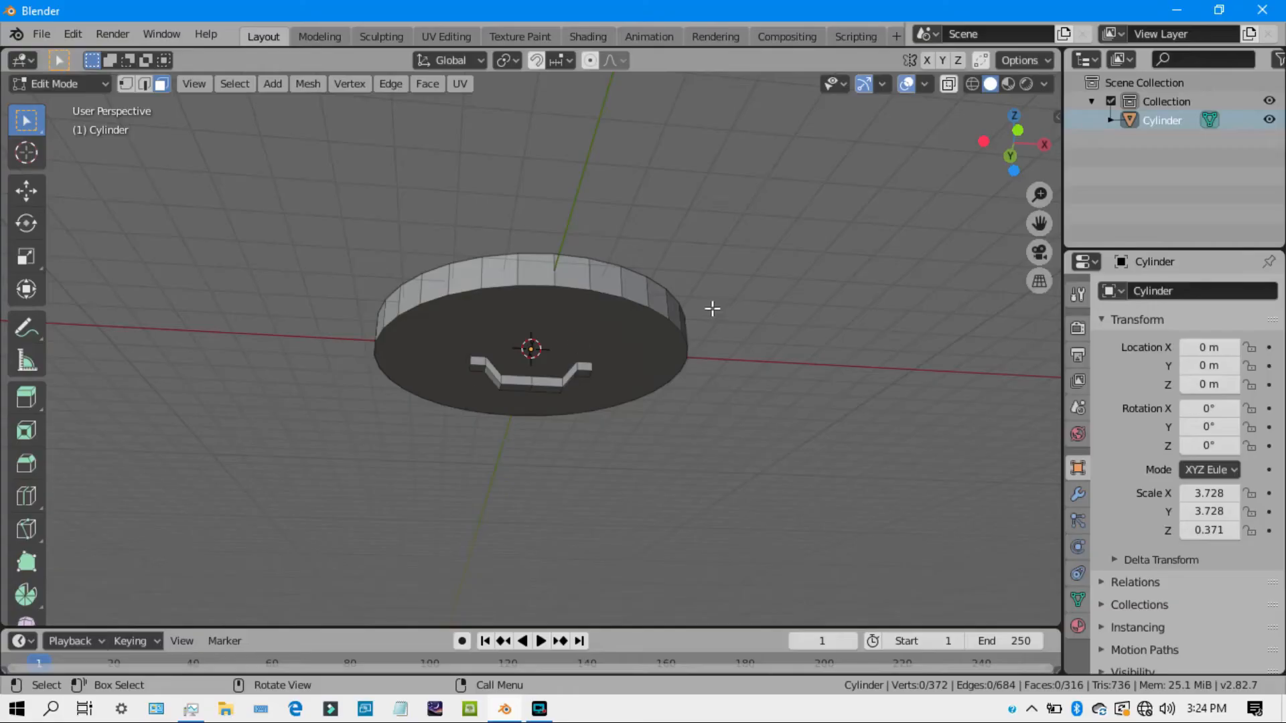
middle_click_drag(712, 308, 787, 436)
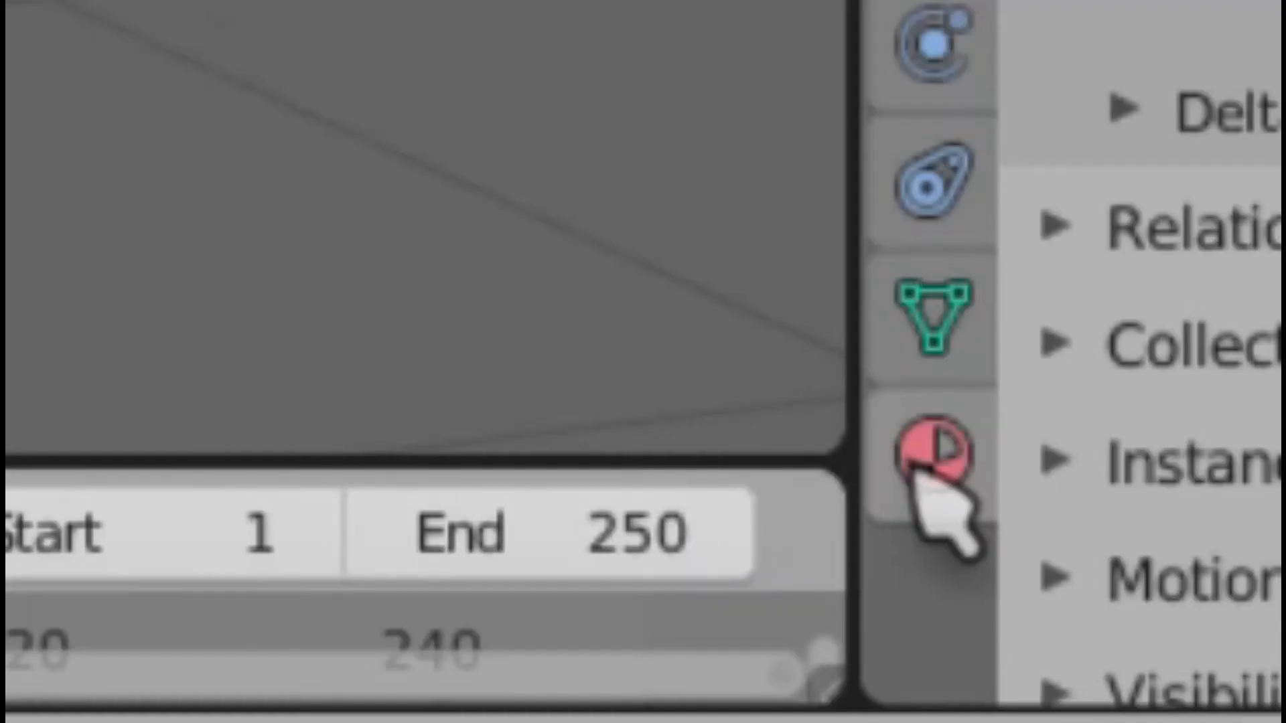
Create a new material for the disc and name it "silver"
left_click(1075, 628)
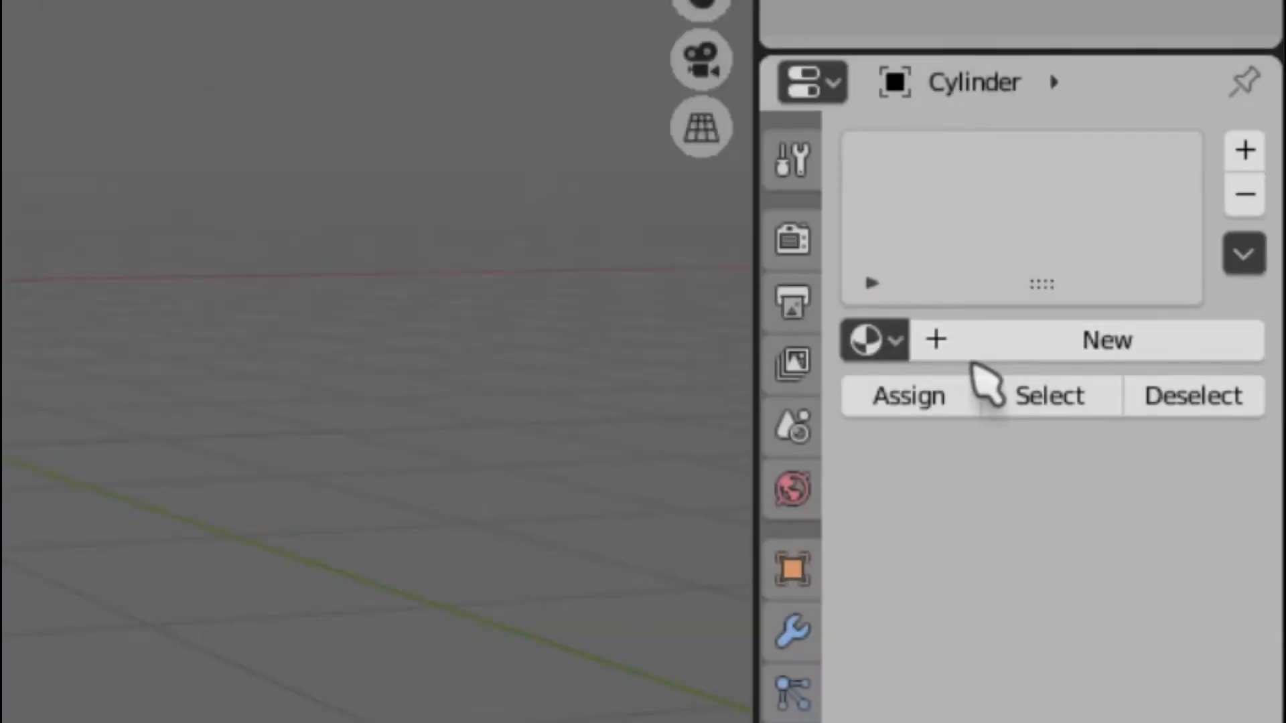
left_click(973, 347)
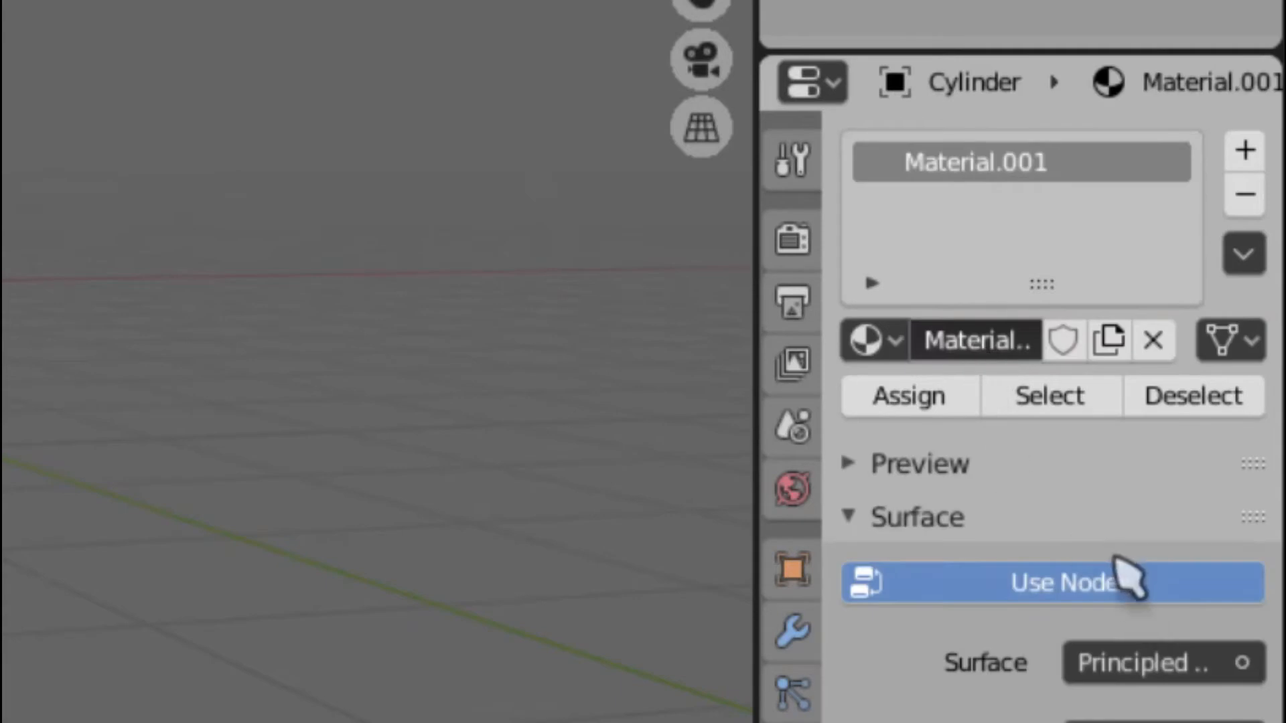
left_click(936, 341)
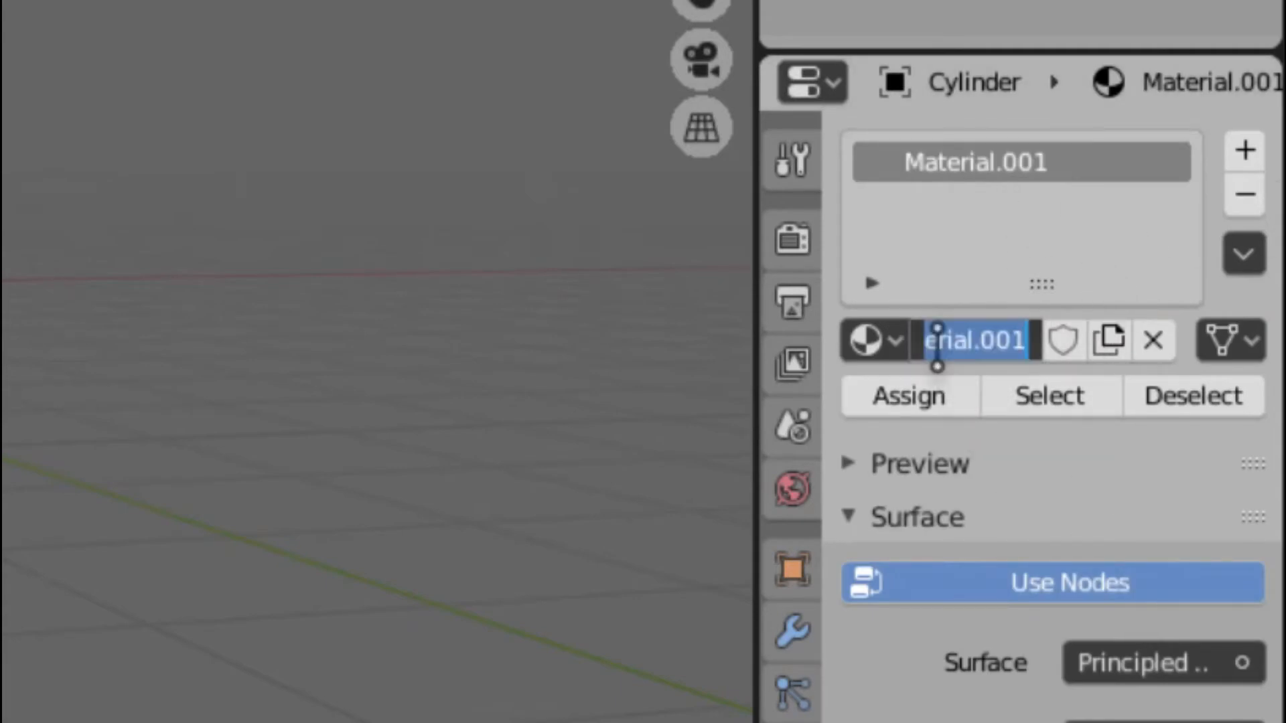
type("silver")
key("Return")
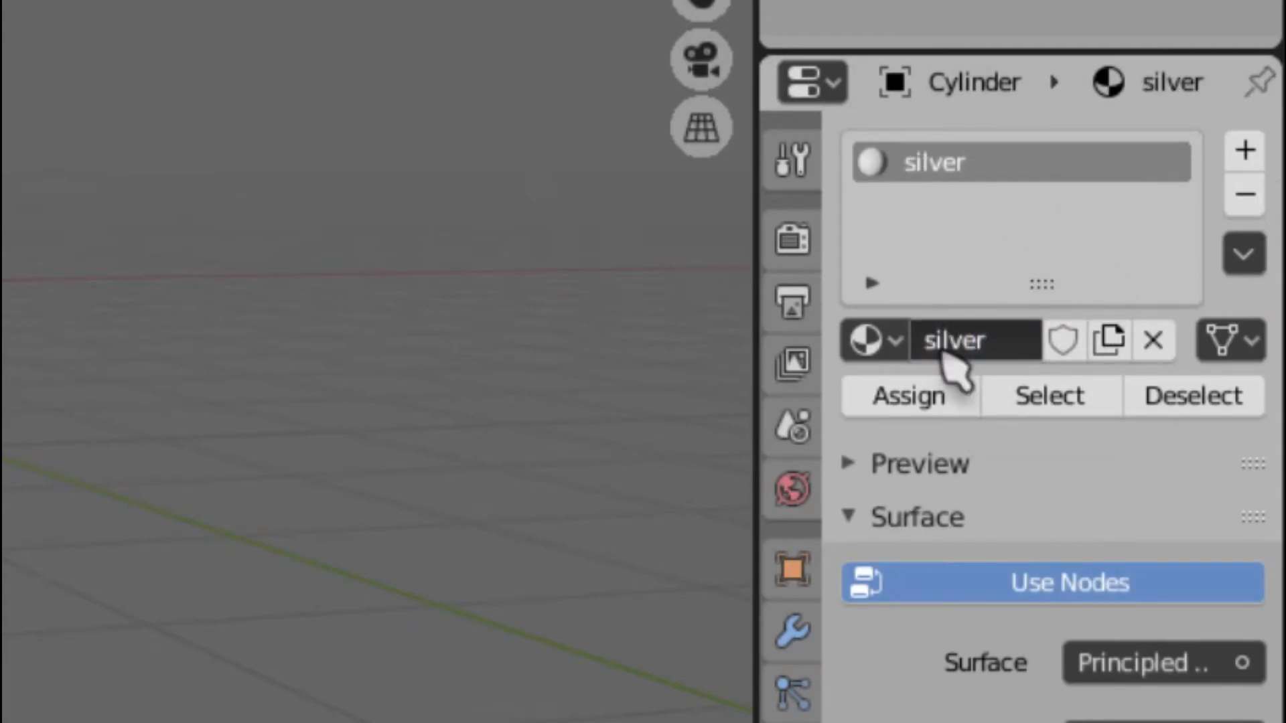
Add a second material slot with a new material named "wood"
left_click(1245, 150)
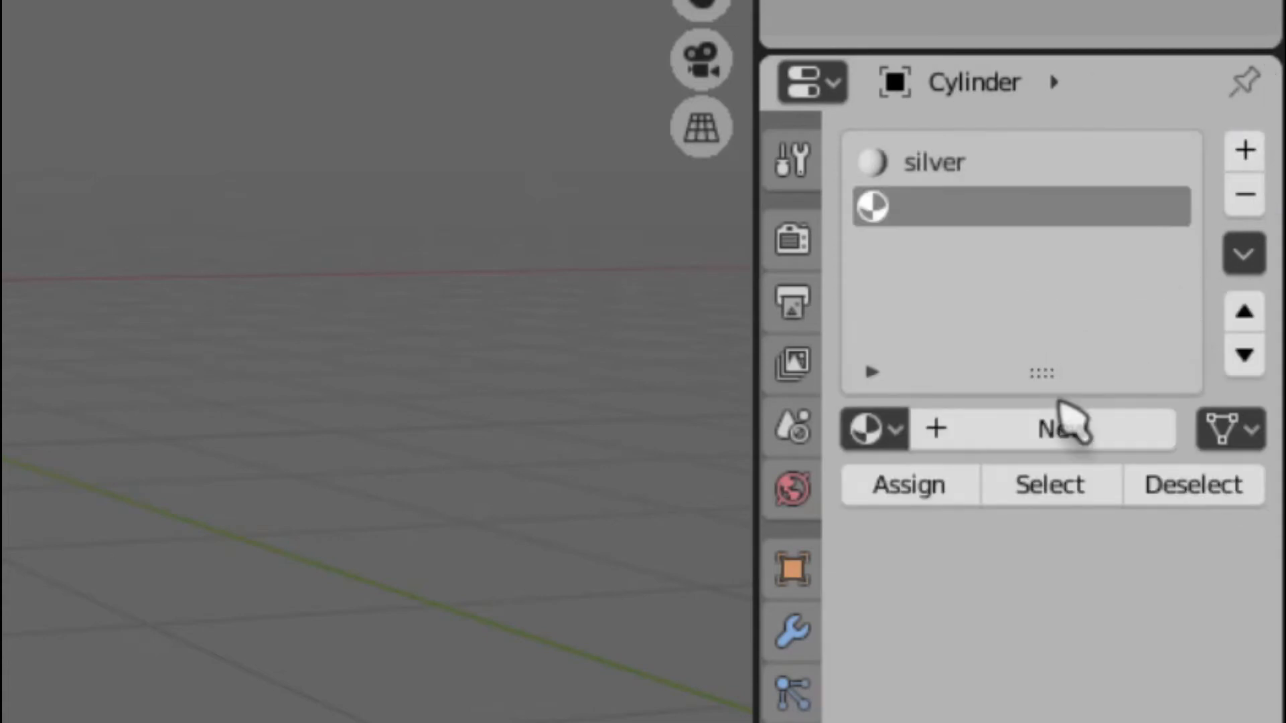
left_click(1063, 429)
left_click(978, 429)
type("wood")
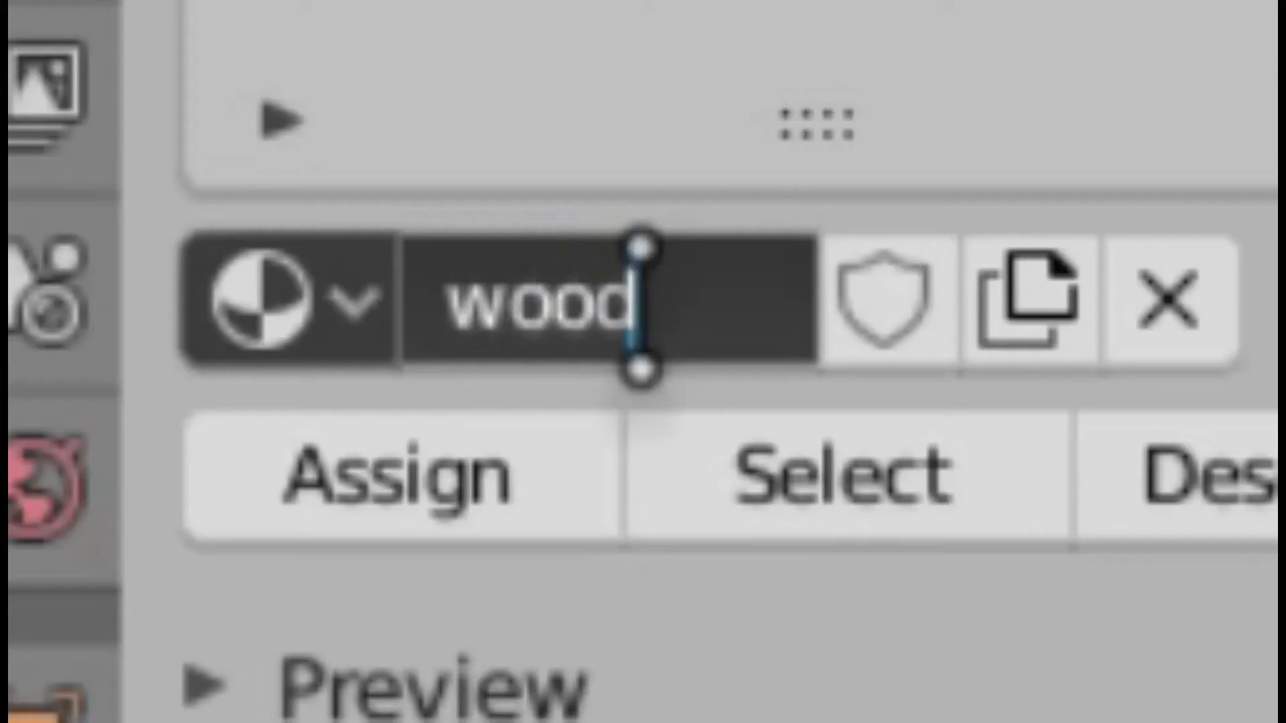
key("Return")
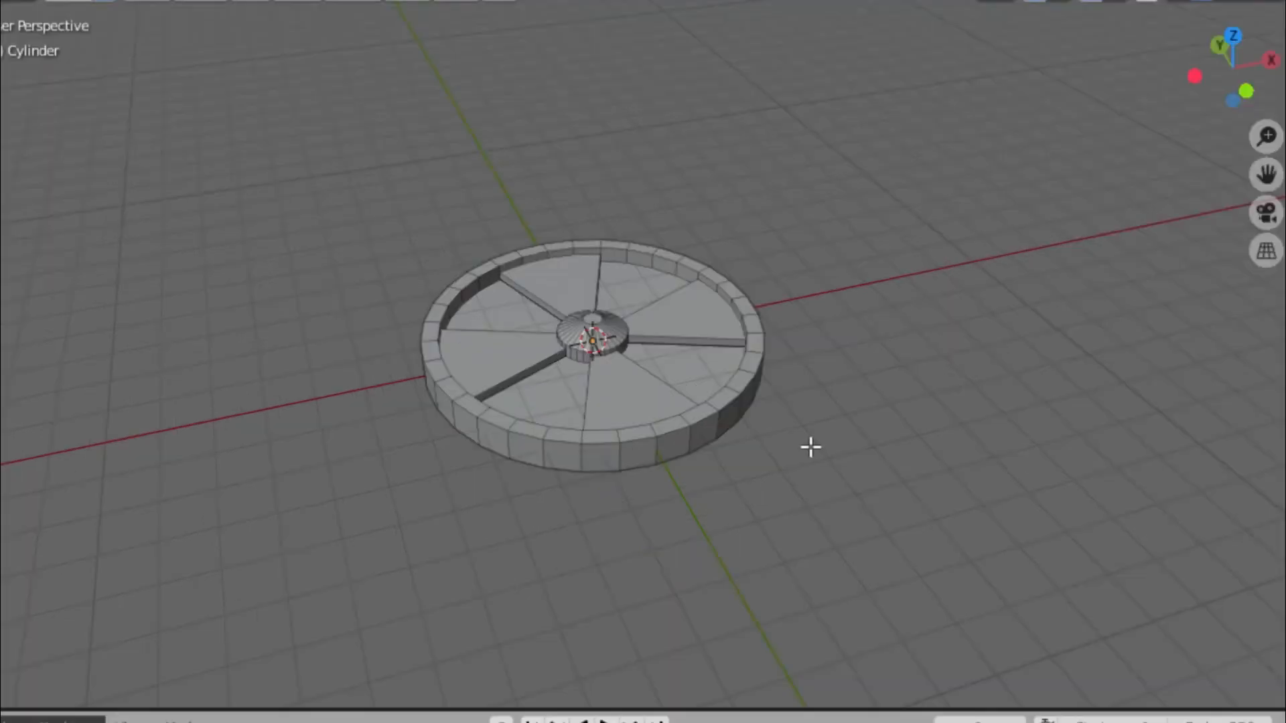
Switch the viewport to Material Preview shading and darken the silver material's base color to a mid grey
key("z")
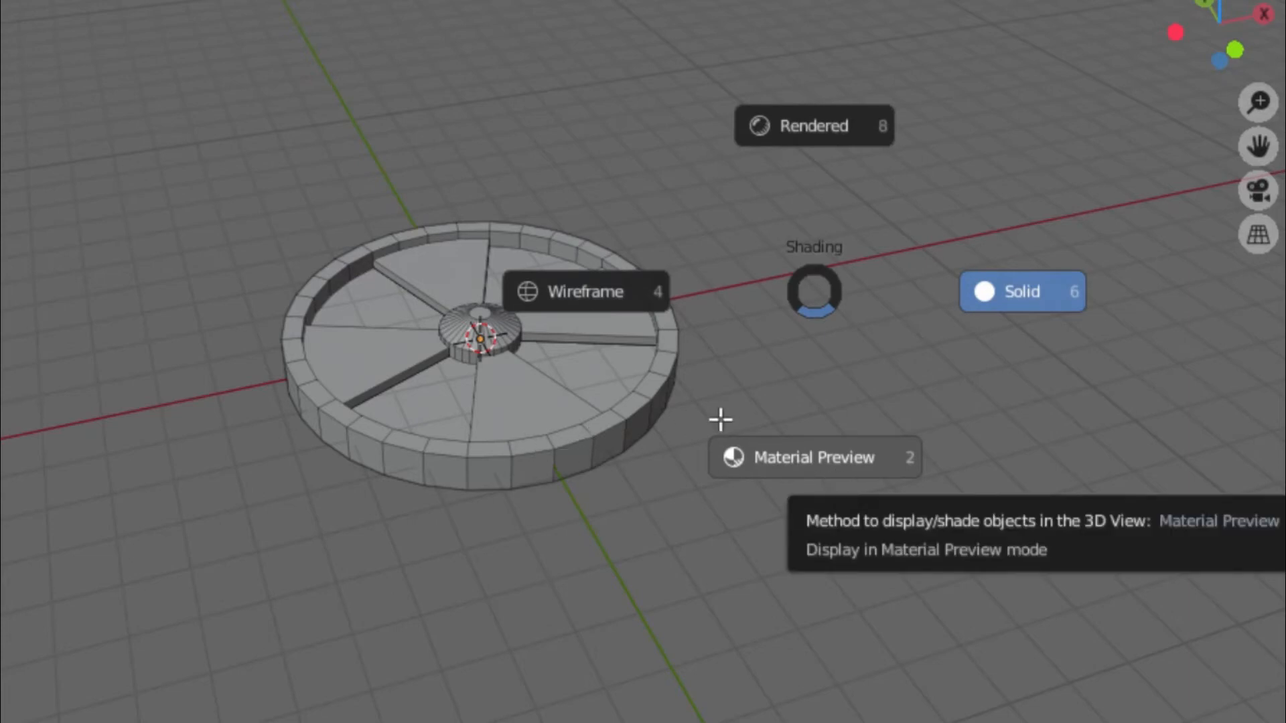
key("Escape")
scroll(435, 422, "up", 4)
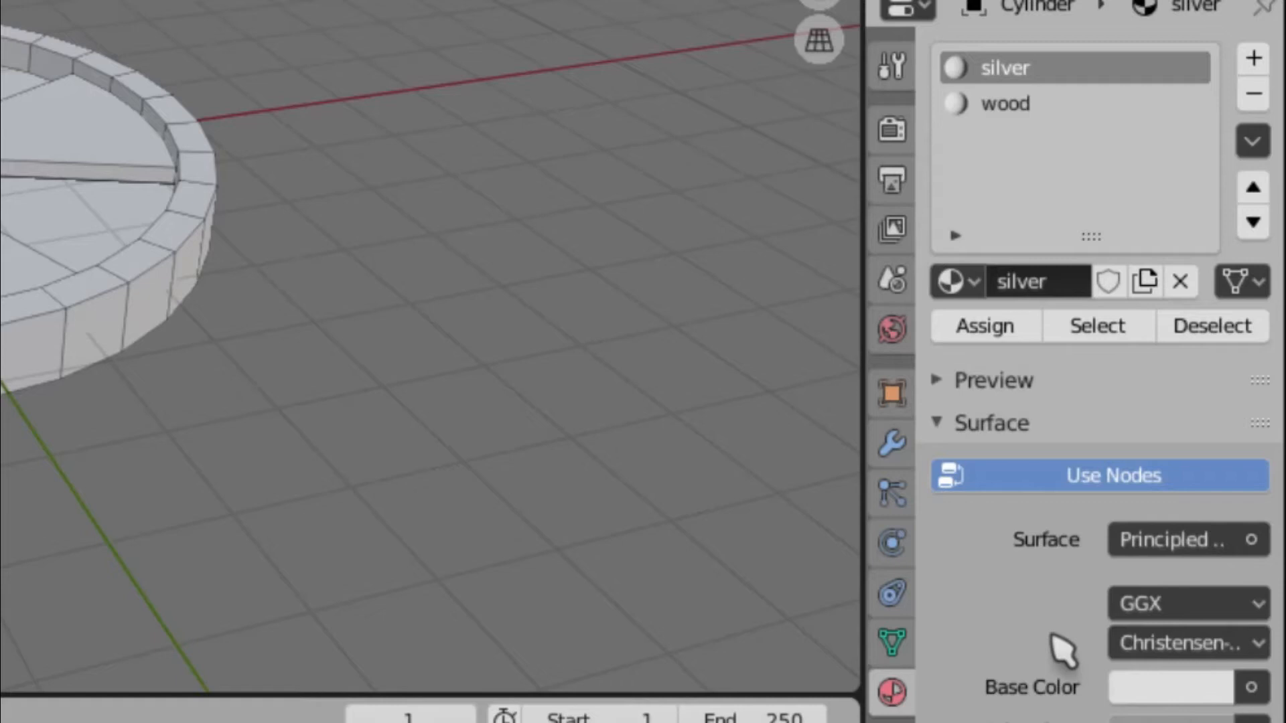
scroll(1063, 655, "down", 5)
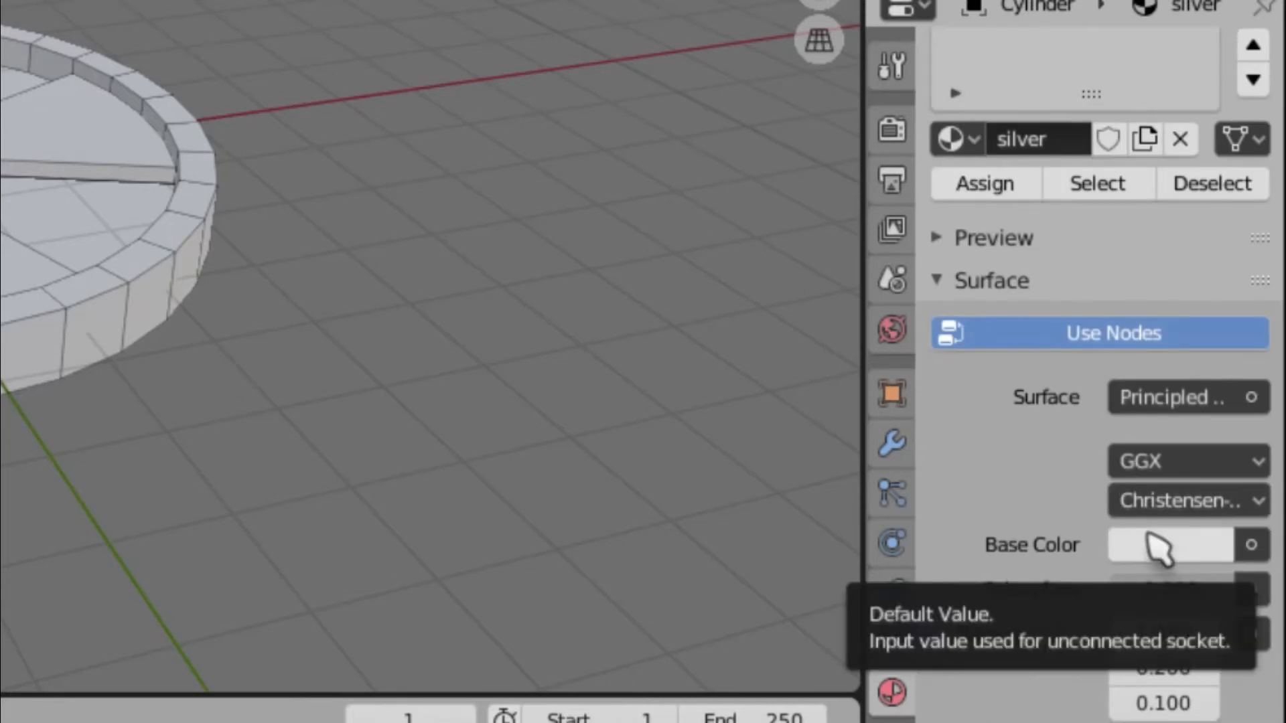
left_click(1171, 543)
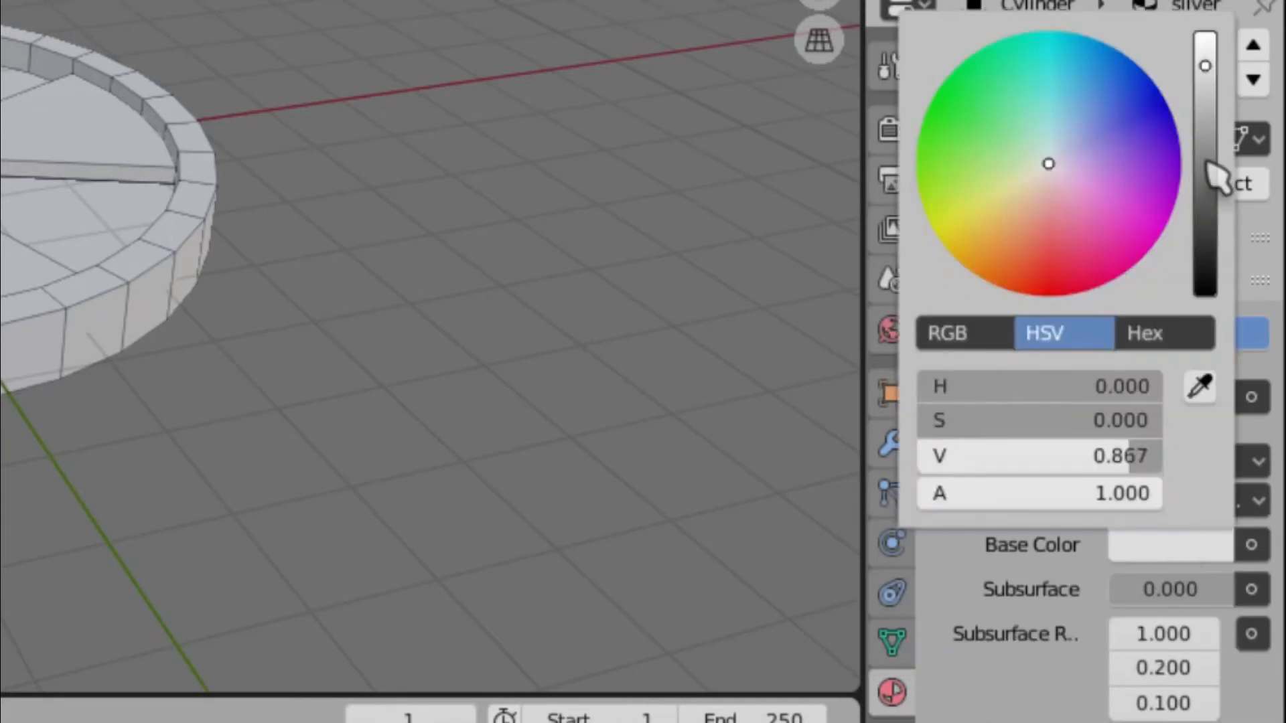
left_click_drag(1204, 160, 1206, 152)
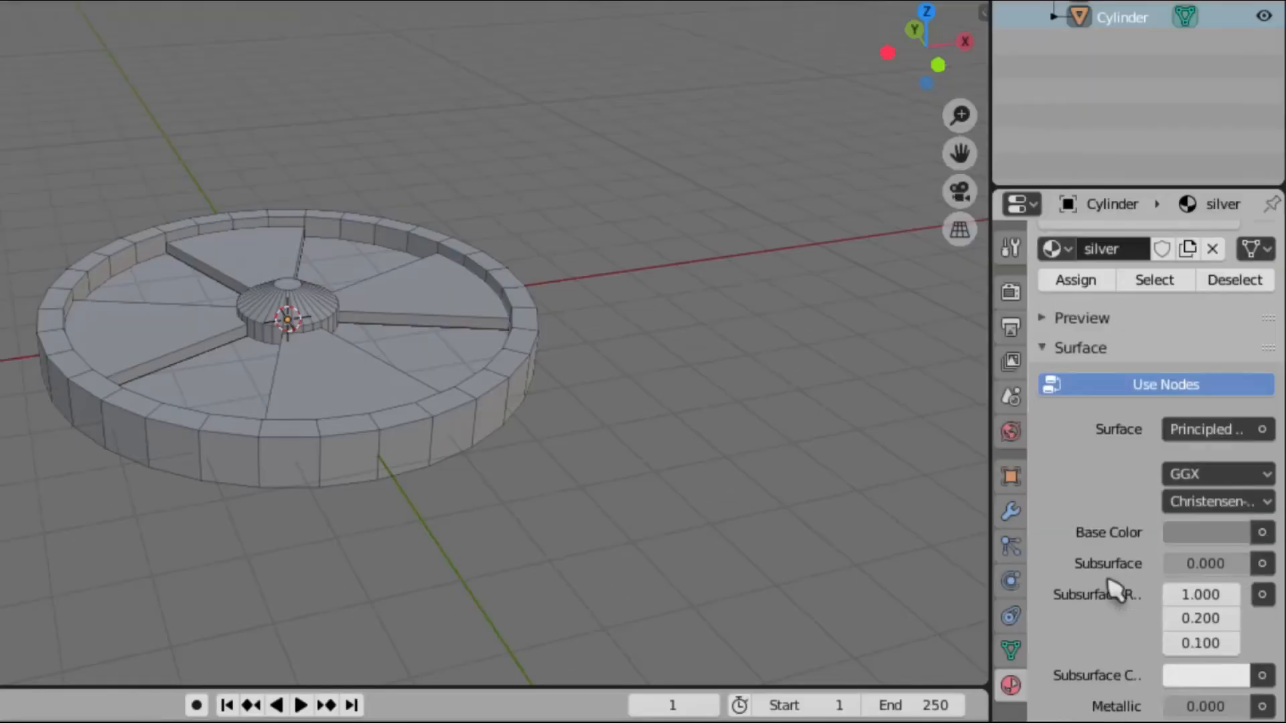
Set the silver material's Metallic to 0.861 and its Roughness to about 0.139
scroll(937, 550, "down", 6)
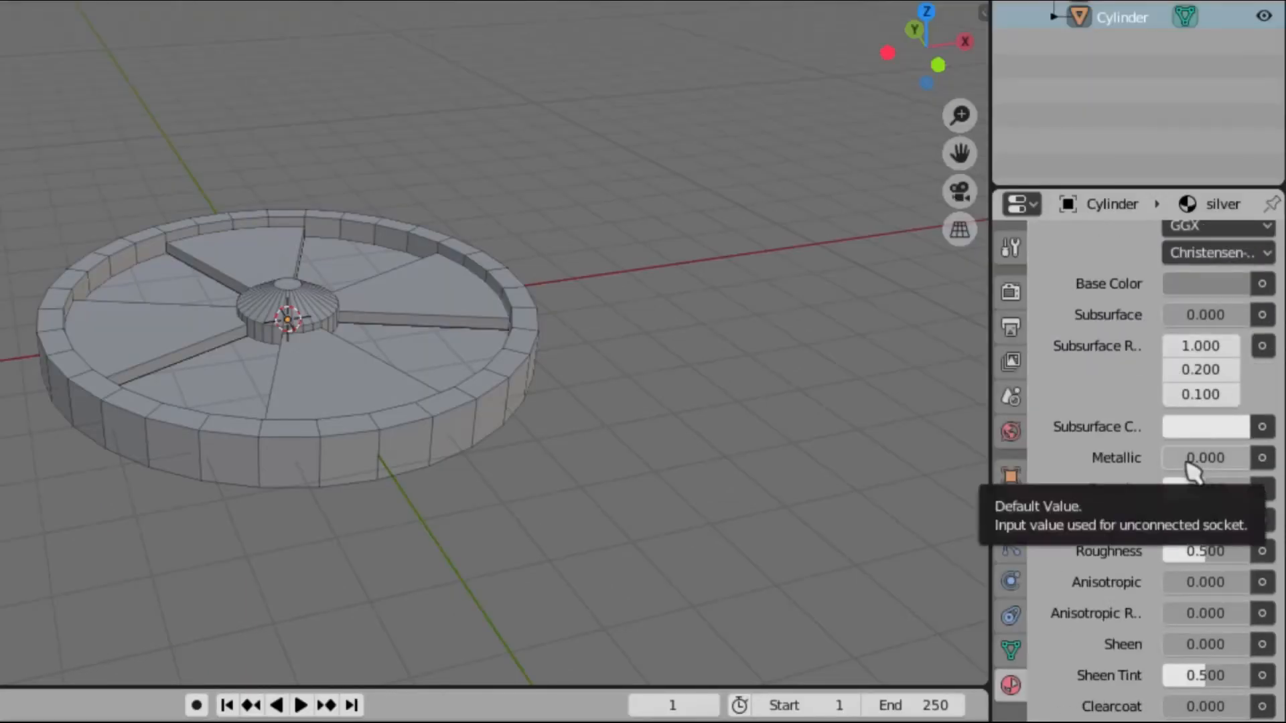
mouse_move(1189, 463)
left_mouse_down()
mouse_move(1254, 463)
mouse_move(1243, 459)
left_mouse_up()
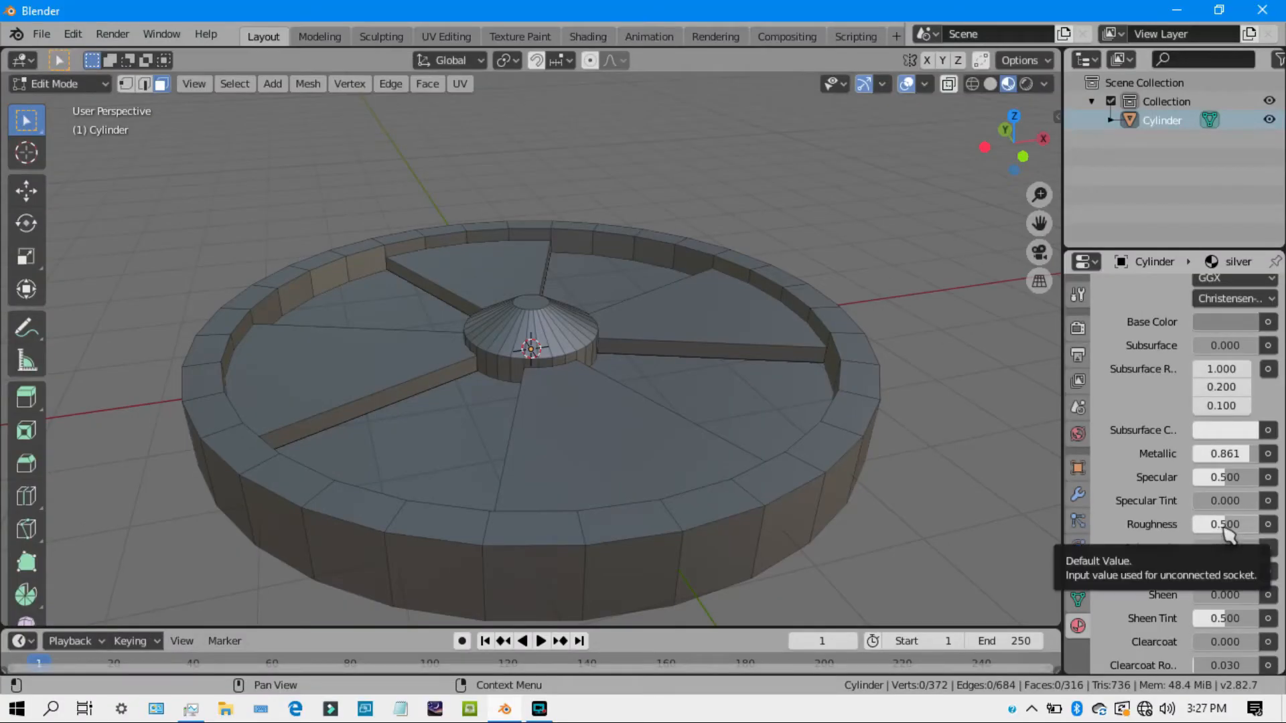
left_click_drag(1225, 524, 1192, 525)
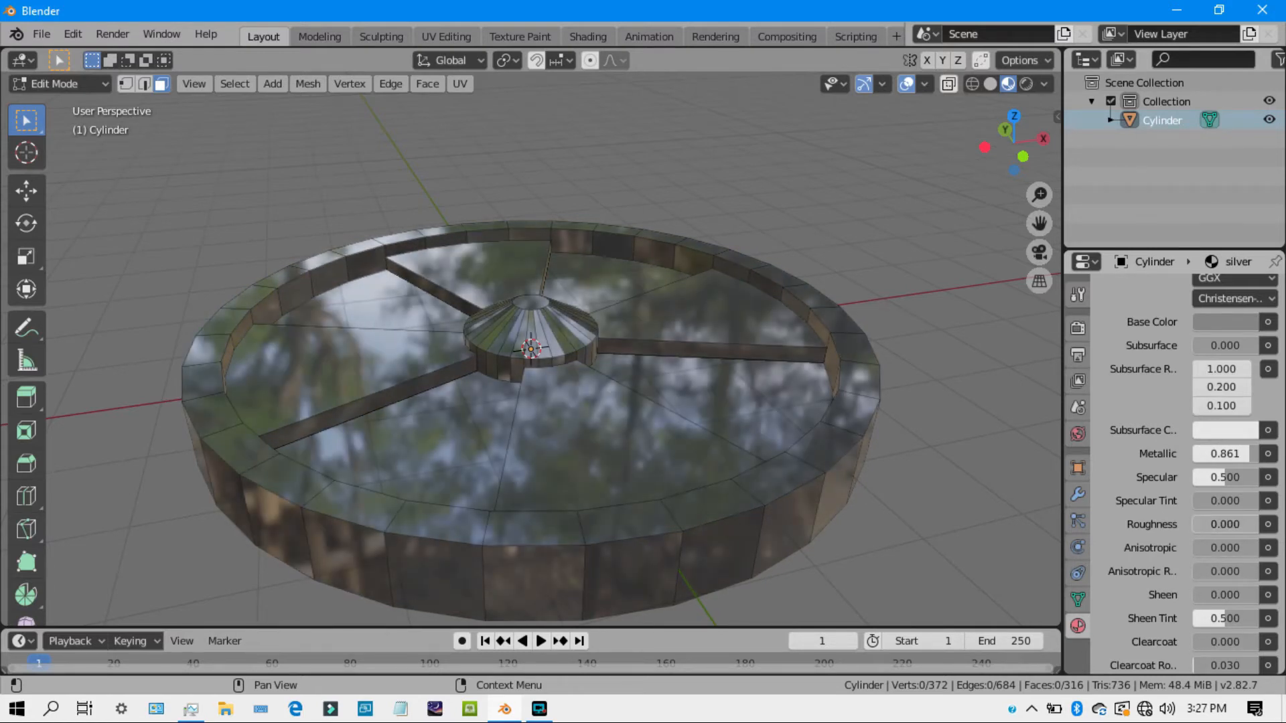
scroll(1138, 504, "up", 3)
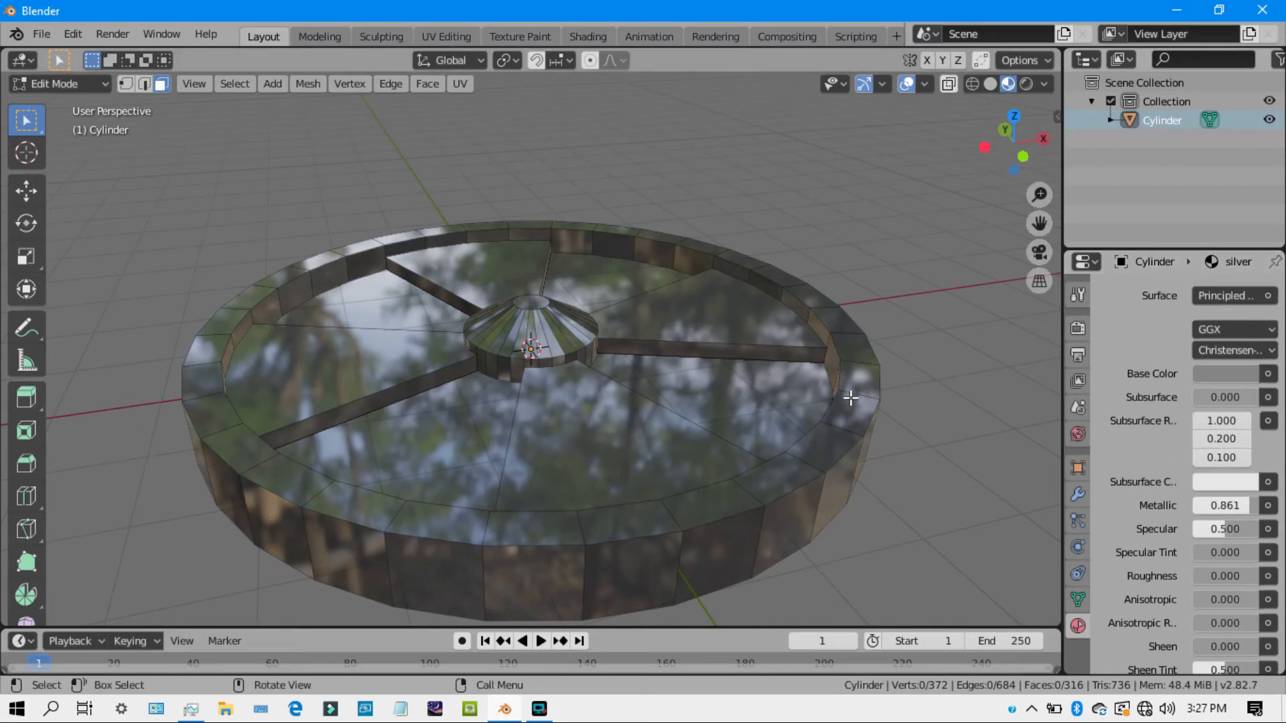
middle_click_drag(850, 398, 858, 463)
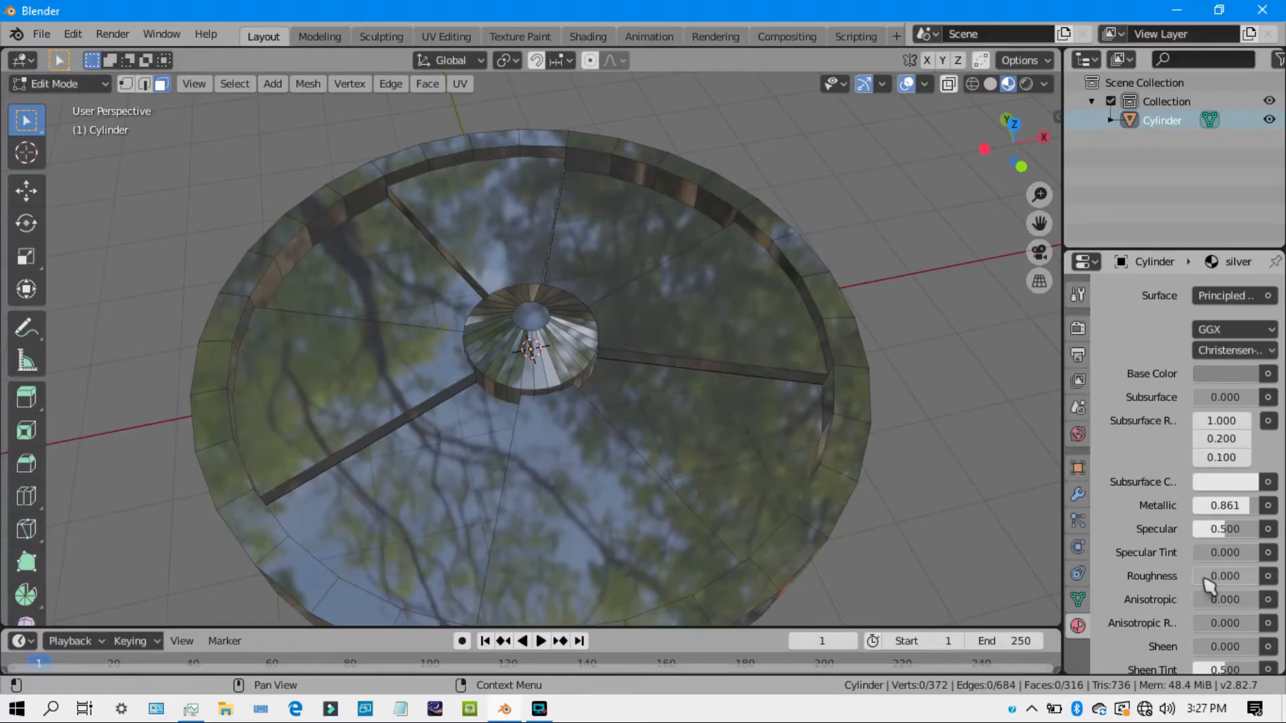
left_click_drag(1203, 576, 1209, 577)
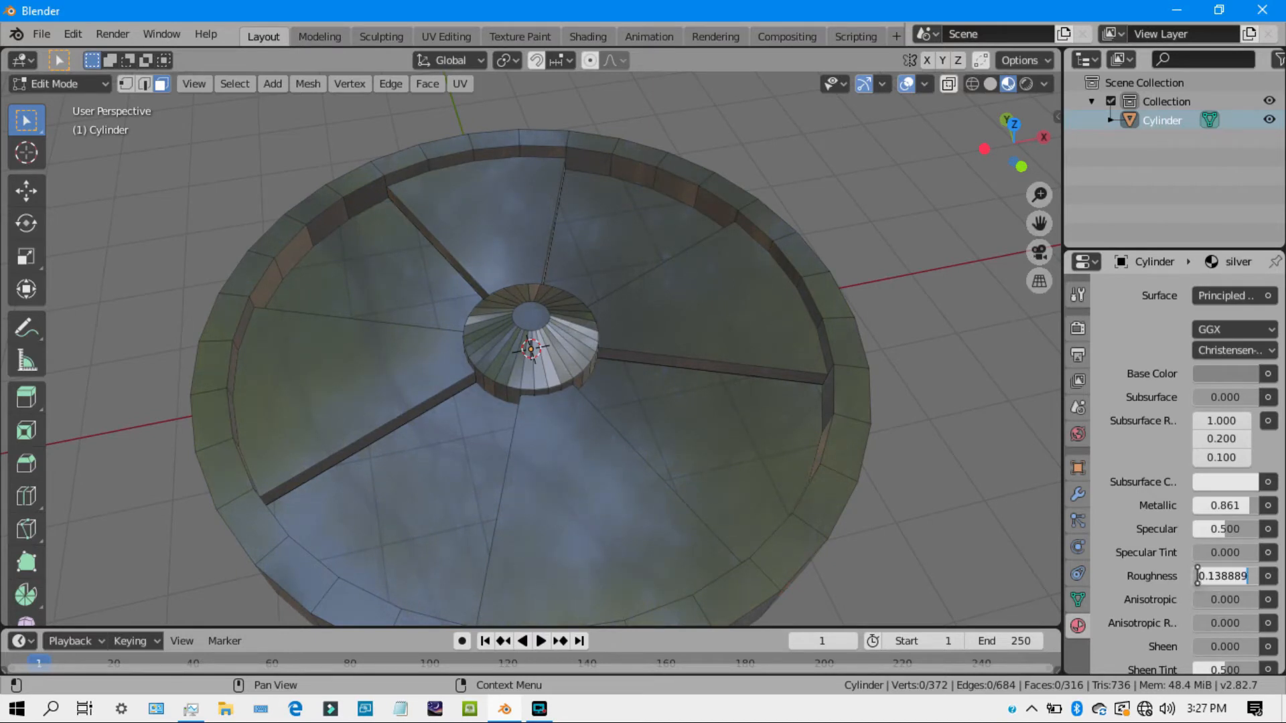
key("Return")
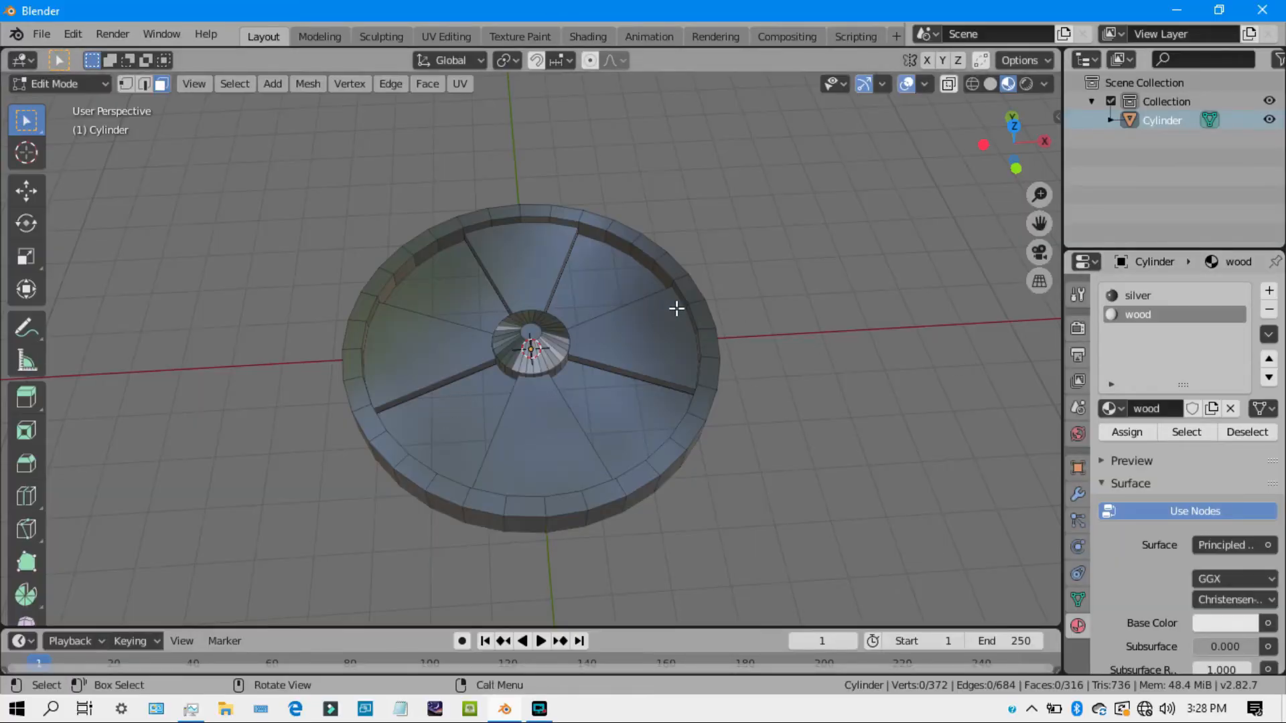
Select the four recessed wedge faces between the raised wedges and assign the wood material to them
left_click(451, 290)
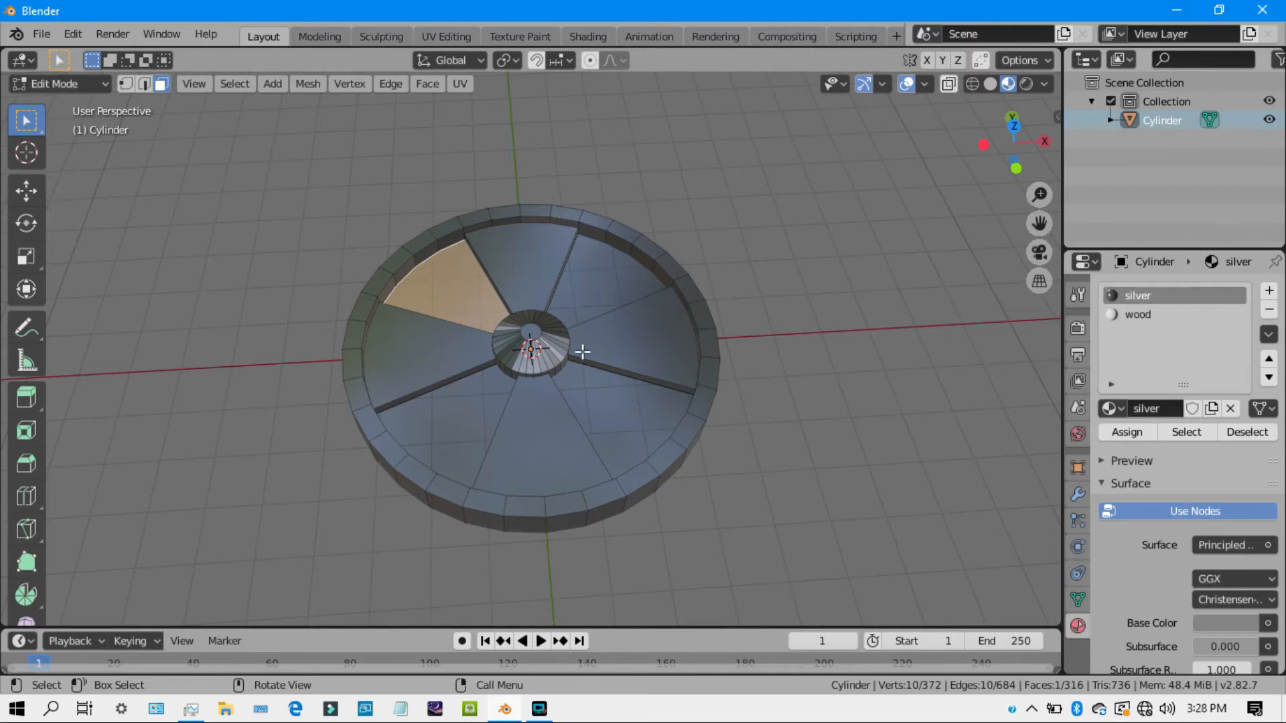
scroll(582, 351, "up", 7)
scroll(340, 232, "down", 4)
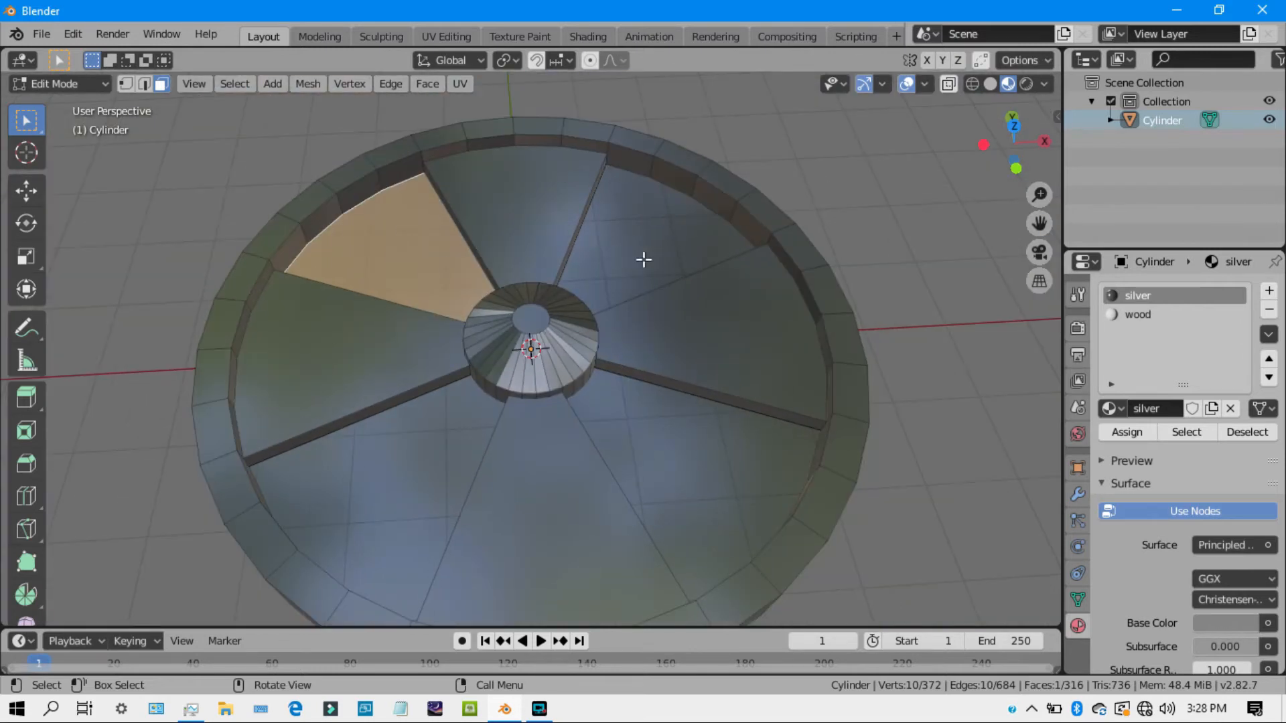
left_click(496, 228)
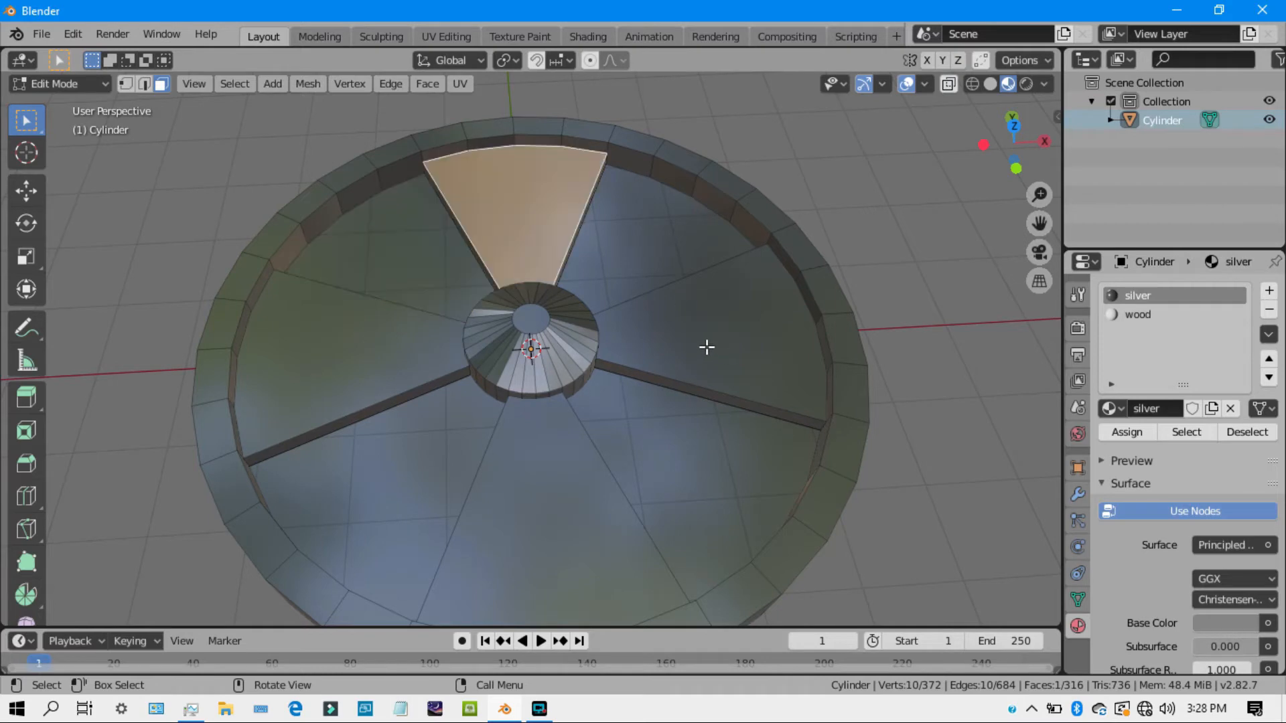
left_click(376, 385)
left_click(510, 455)
left_click(744, 334)
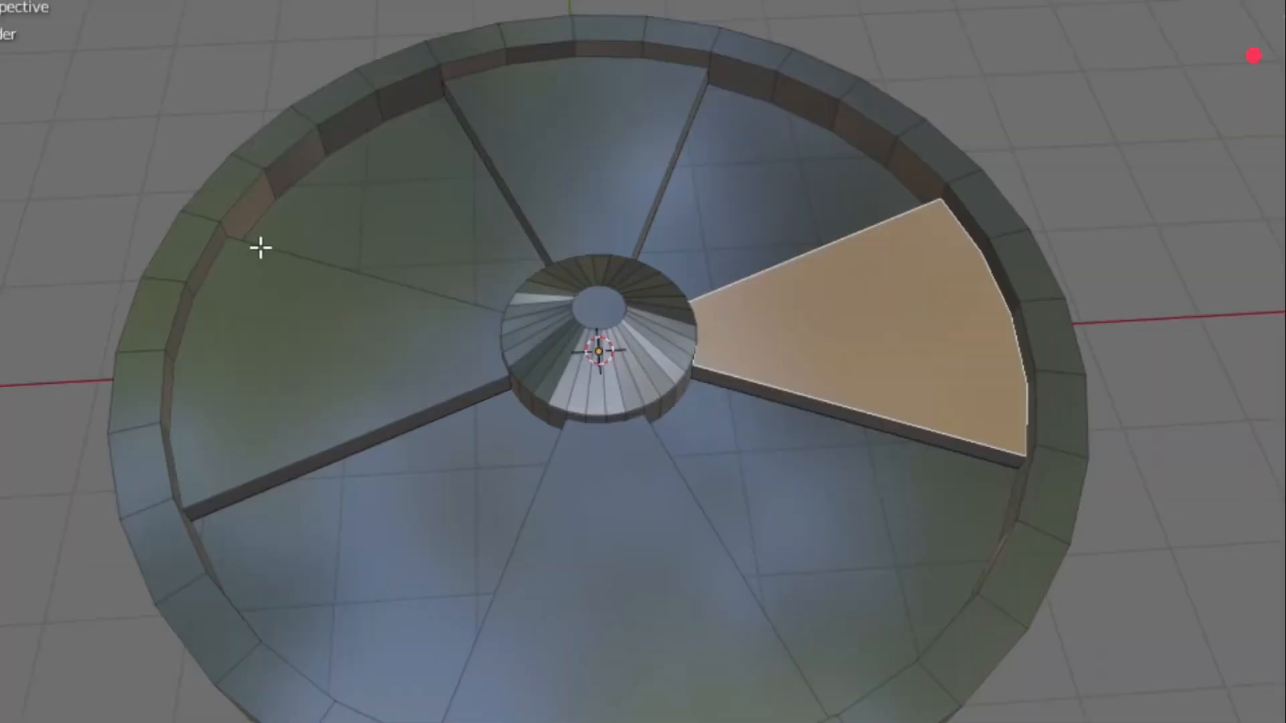
left_click(394, 227)
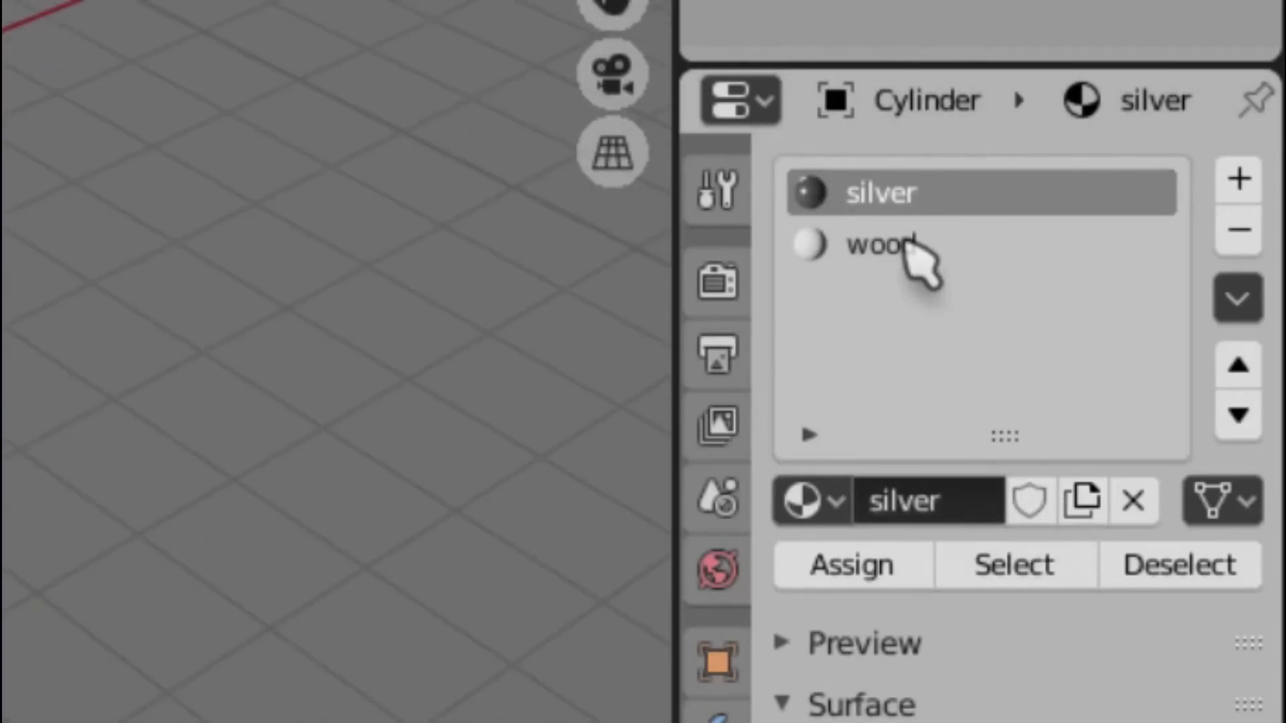
left_click(910, 248)
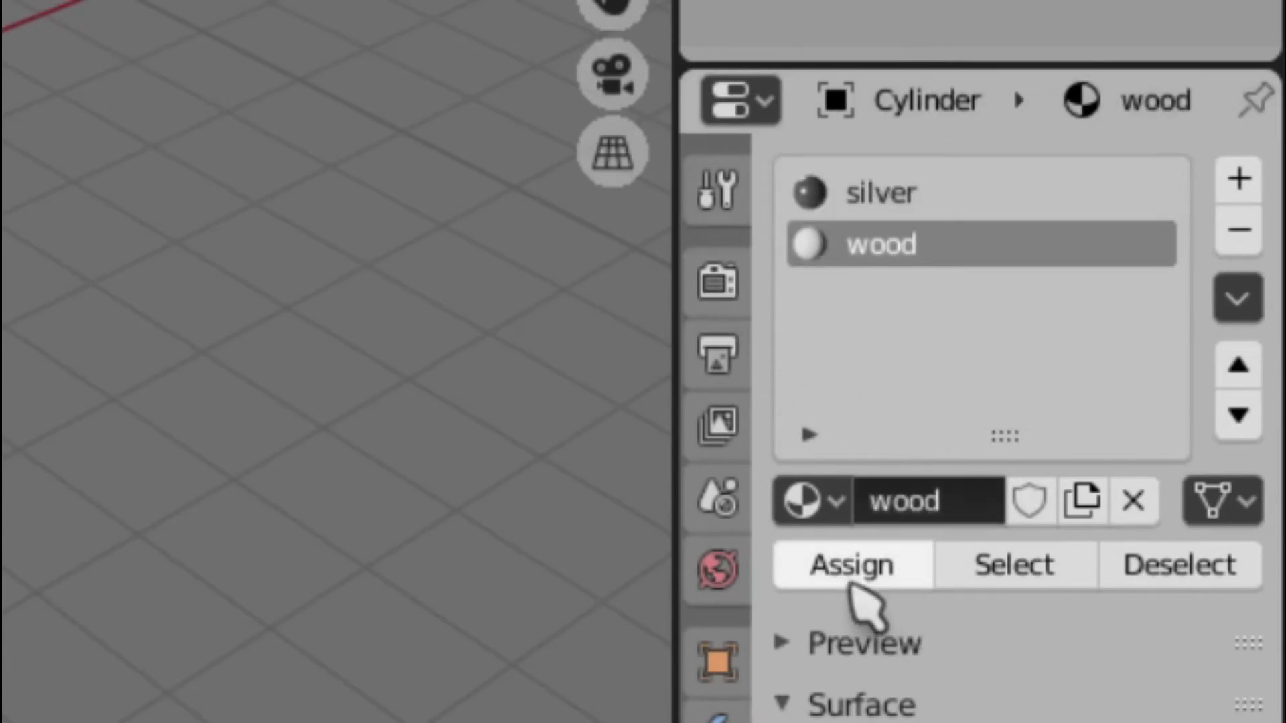
left_click(891, 584)
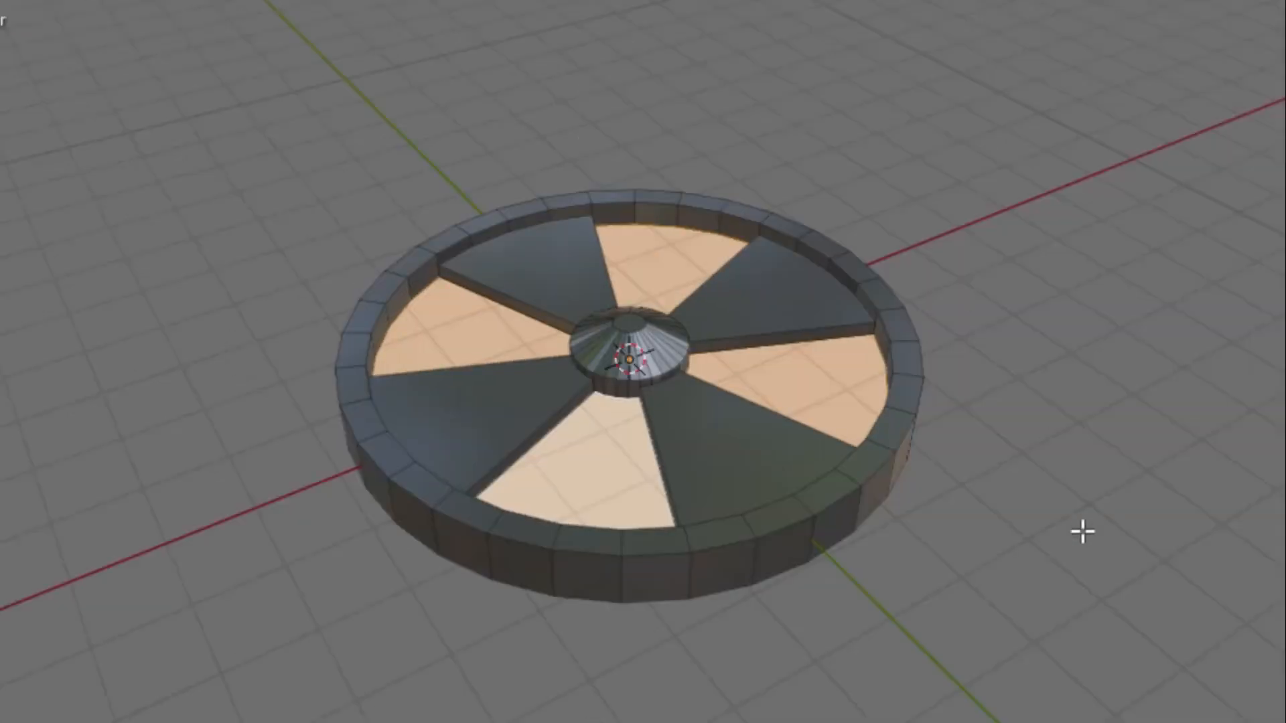
Deselect everything and select the wood wedge faces one at a time to check their material assignment
key("alt+a")
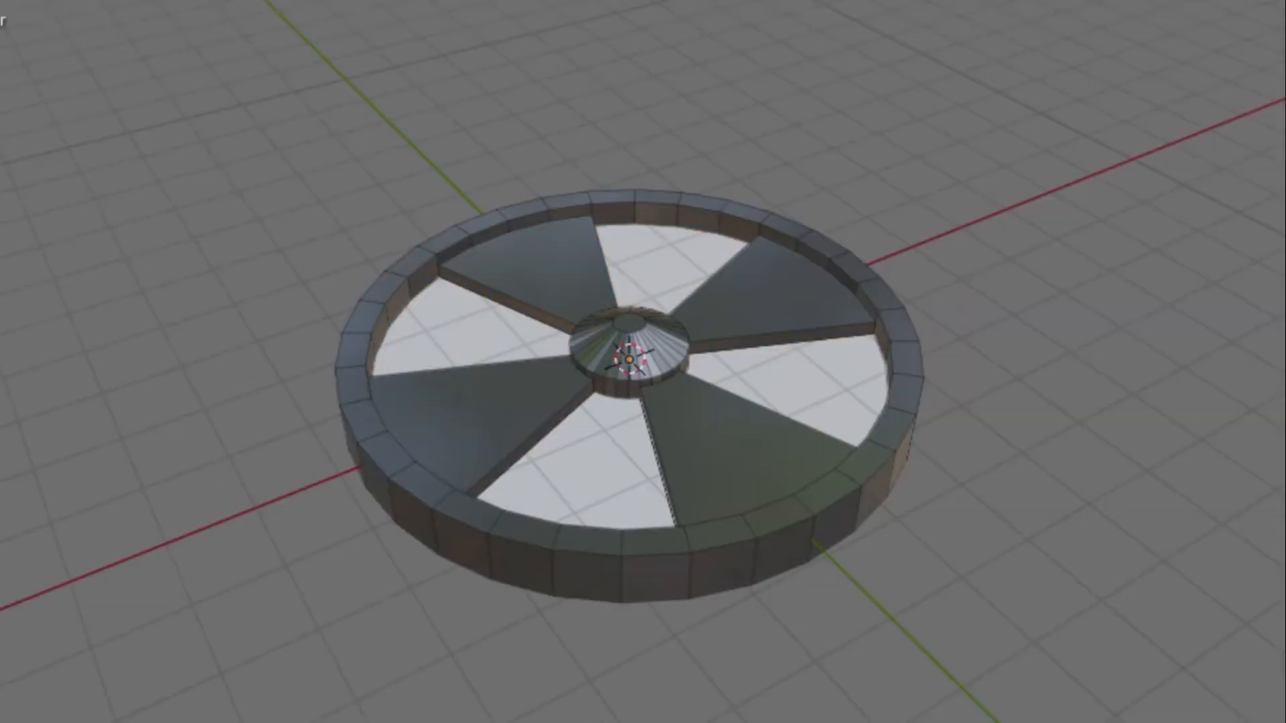
left_click(821, 395)
left_click(589, 451)
left_click(516, 359)
left_click(657, 267)
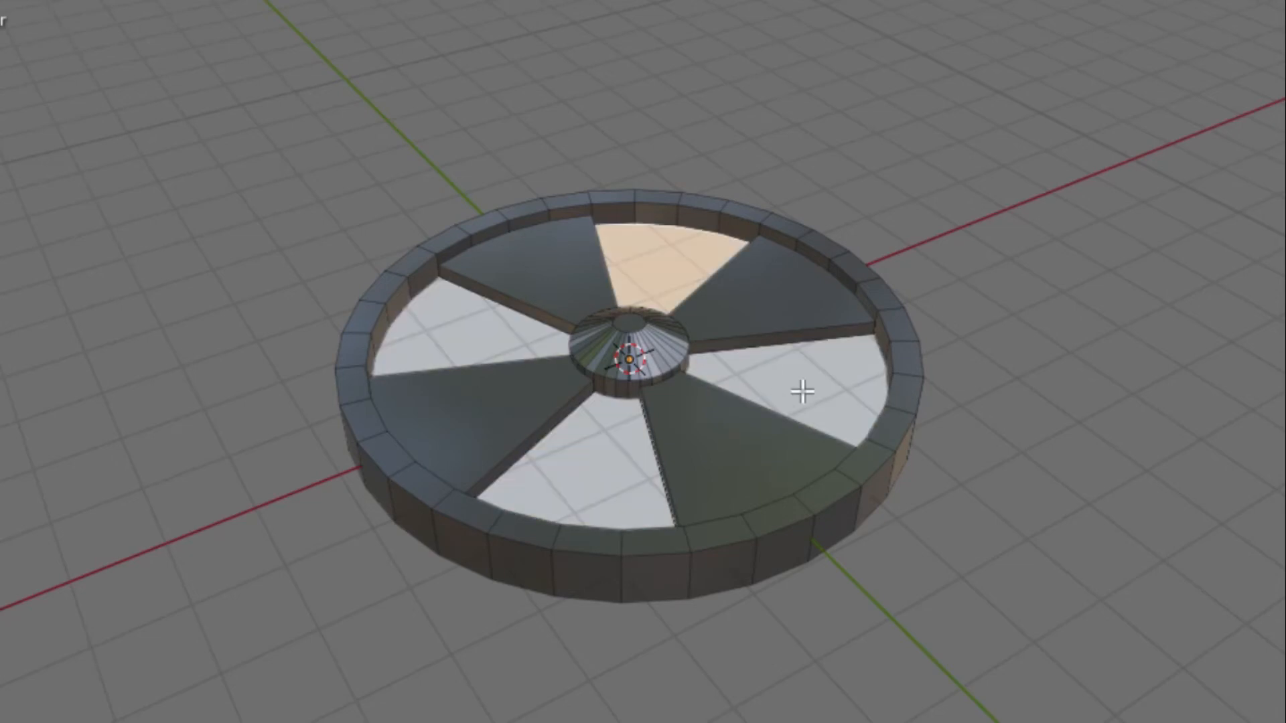
left_click(802, 393)
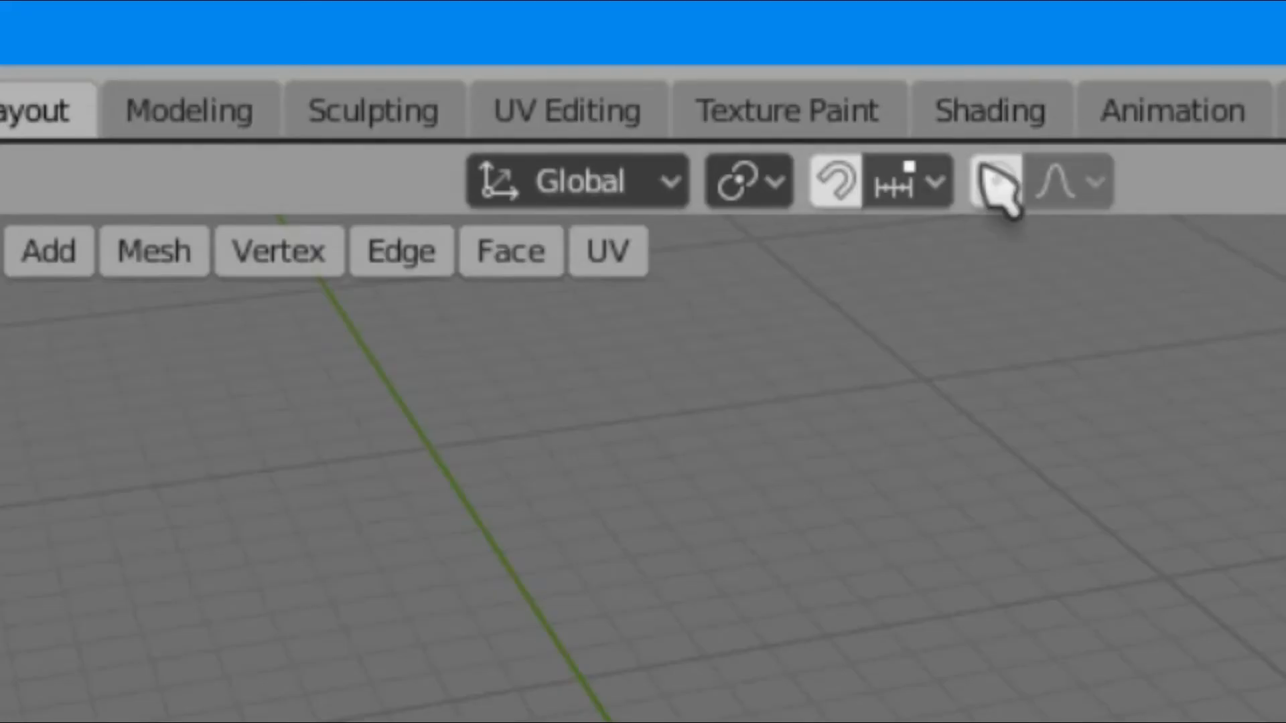
left_click(985, 173)
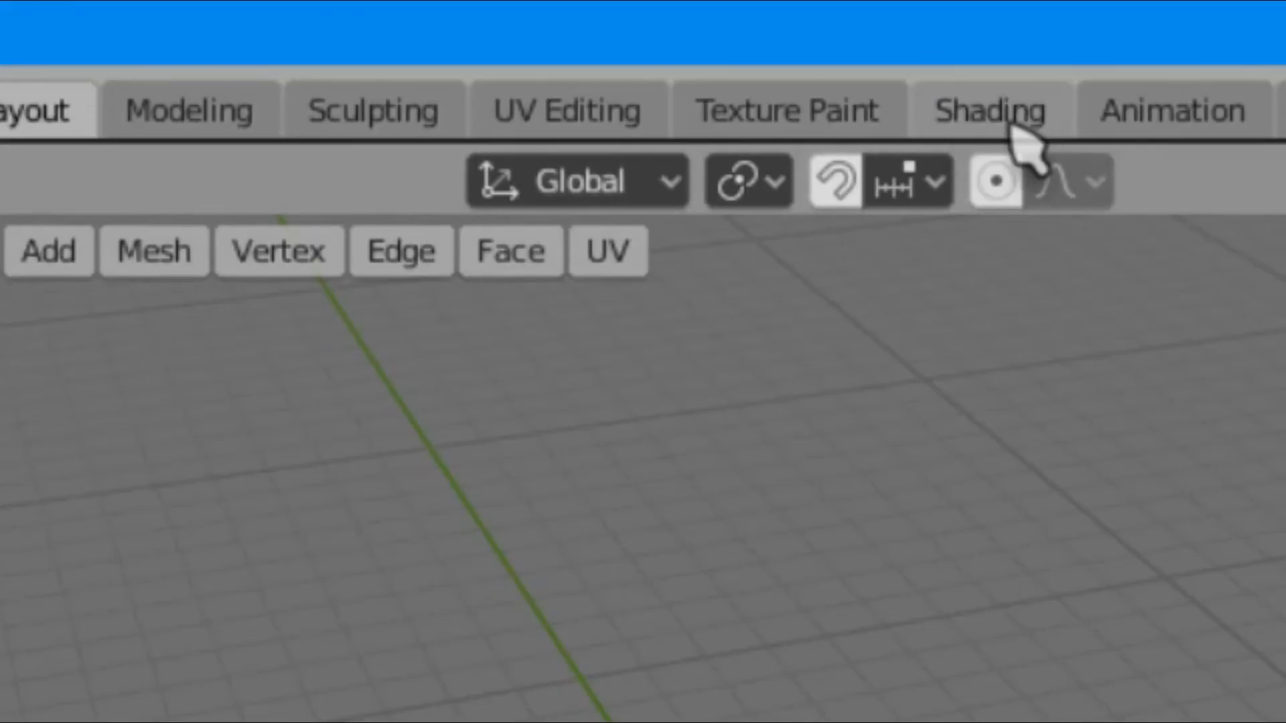
Open the Shading workspace and add a ColorRamp node before the wood material's Principled BSDF
left_click(1031, 124)
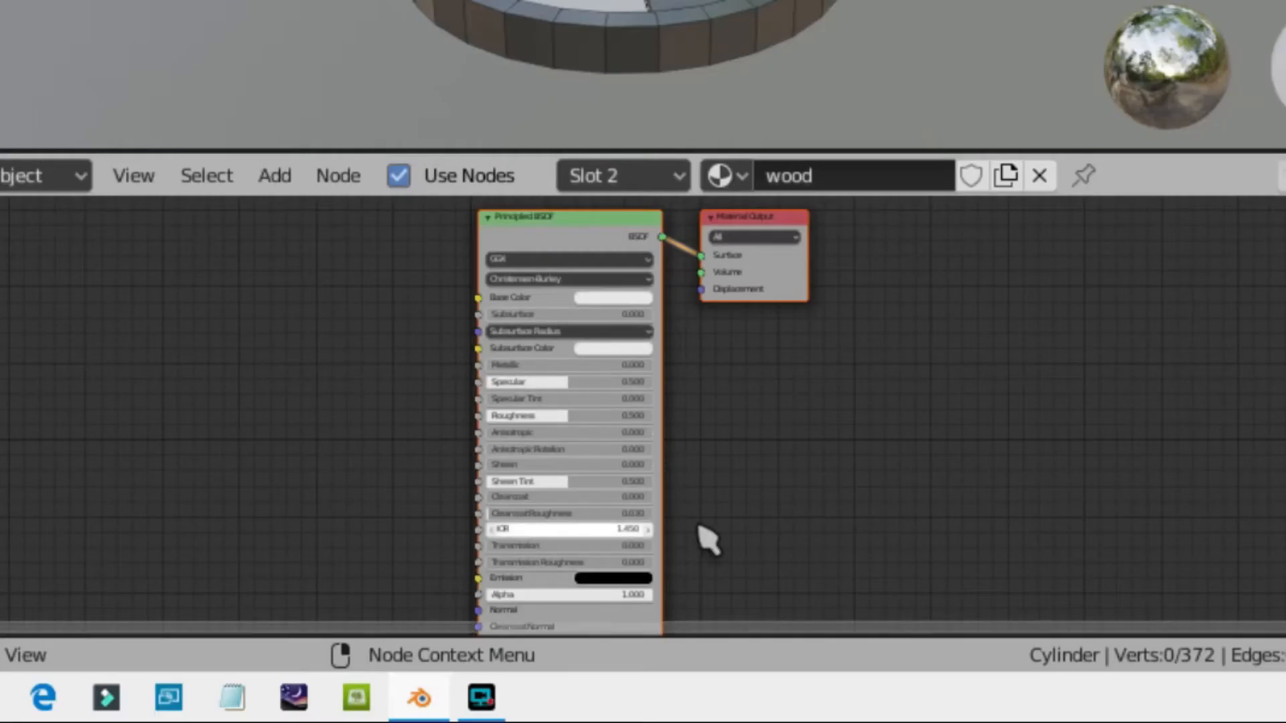
scroll(362, 331, "up", 1)
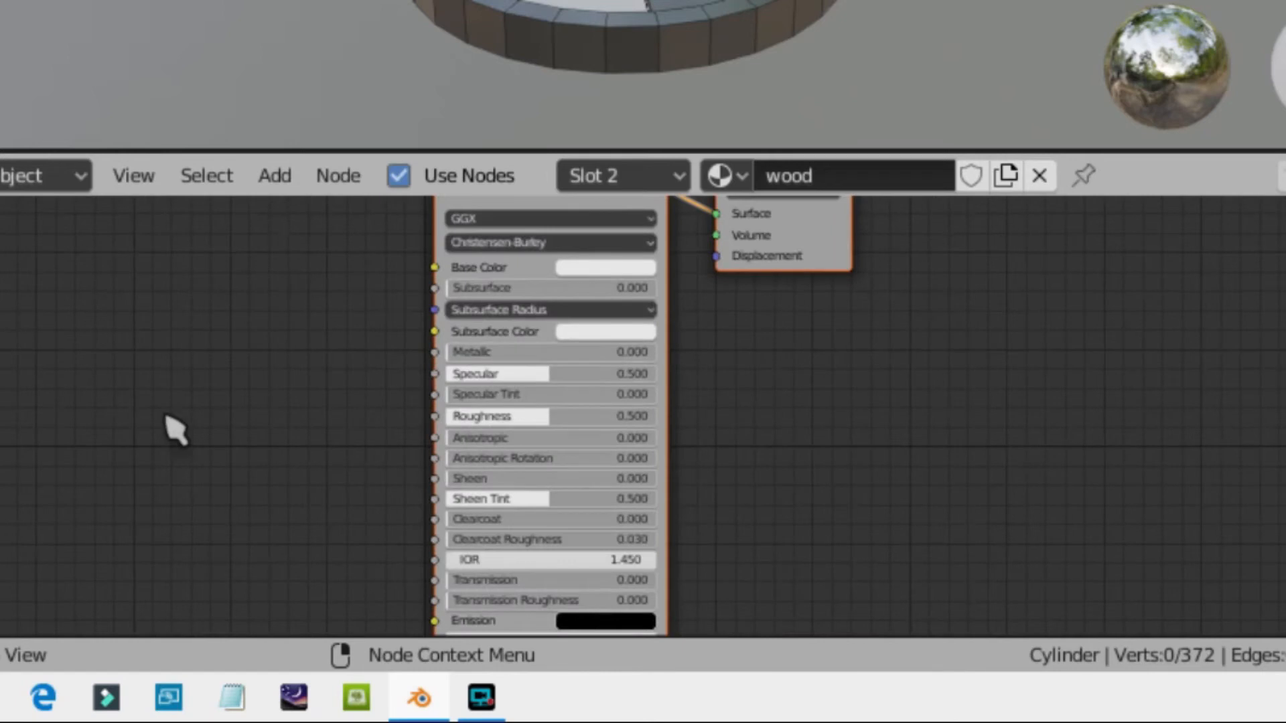
scroll(320, 312, "down", 7)
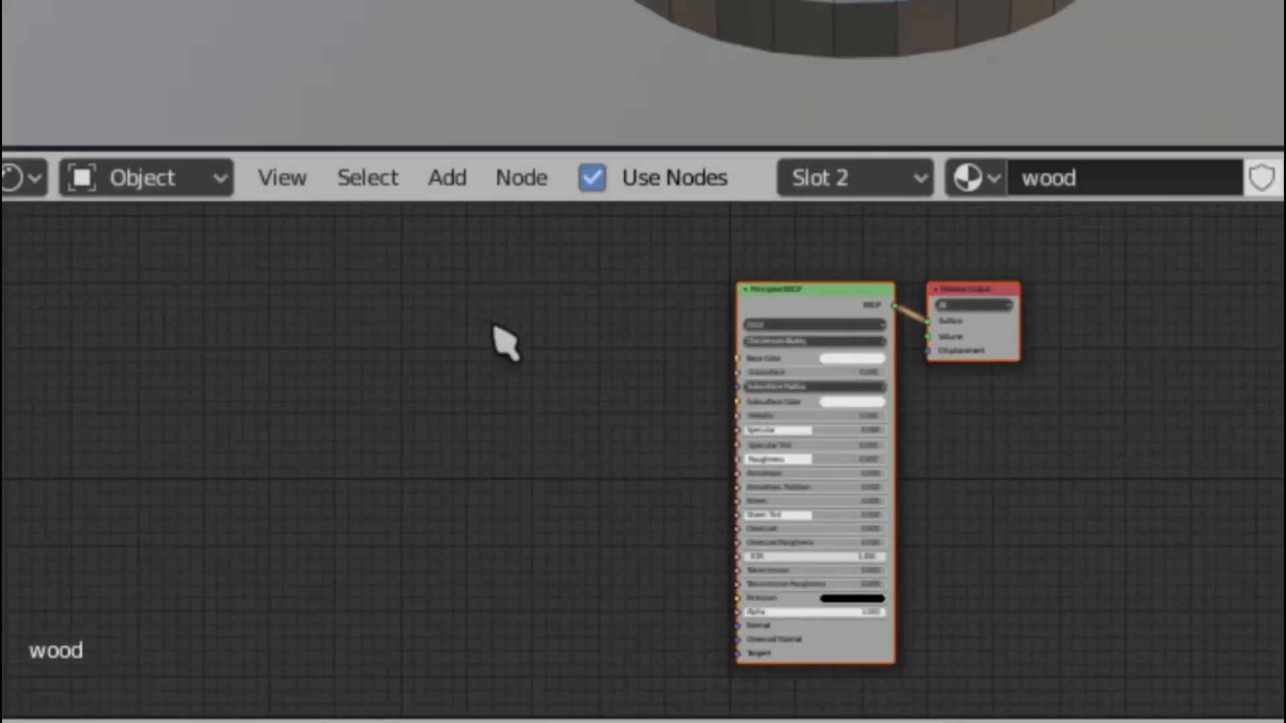
scroll(315, 307, "up", 4)
left_click(446, 209)
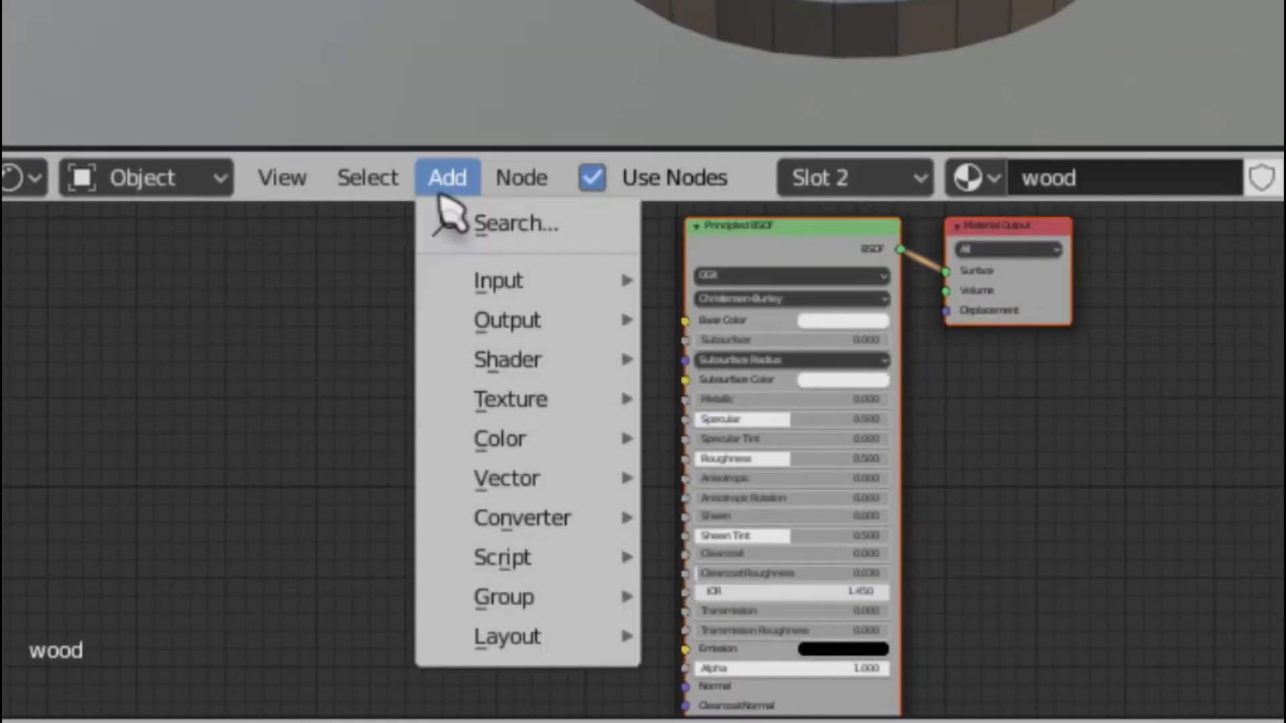
left_click(450, 221)
type("color")
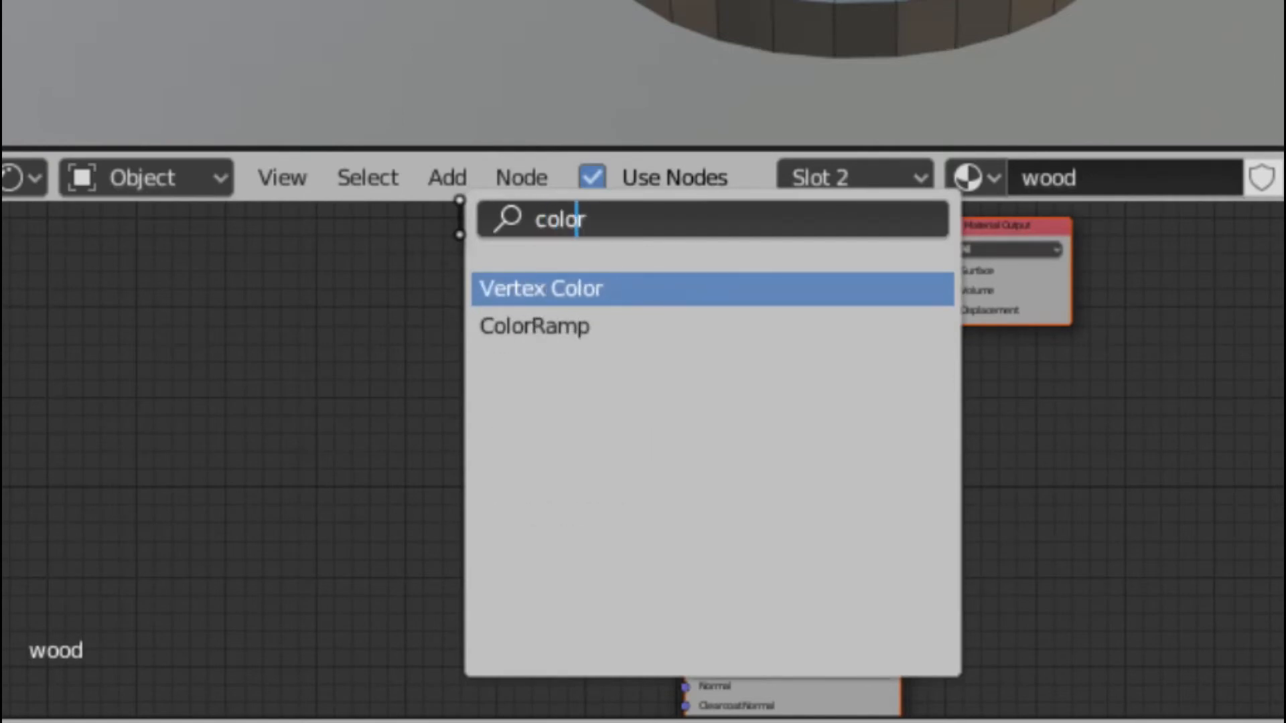
key("Down")
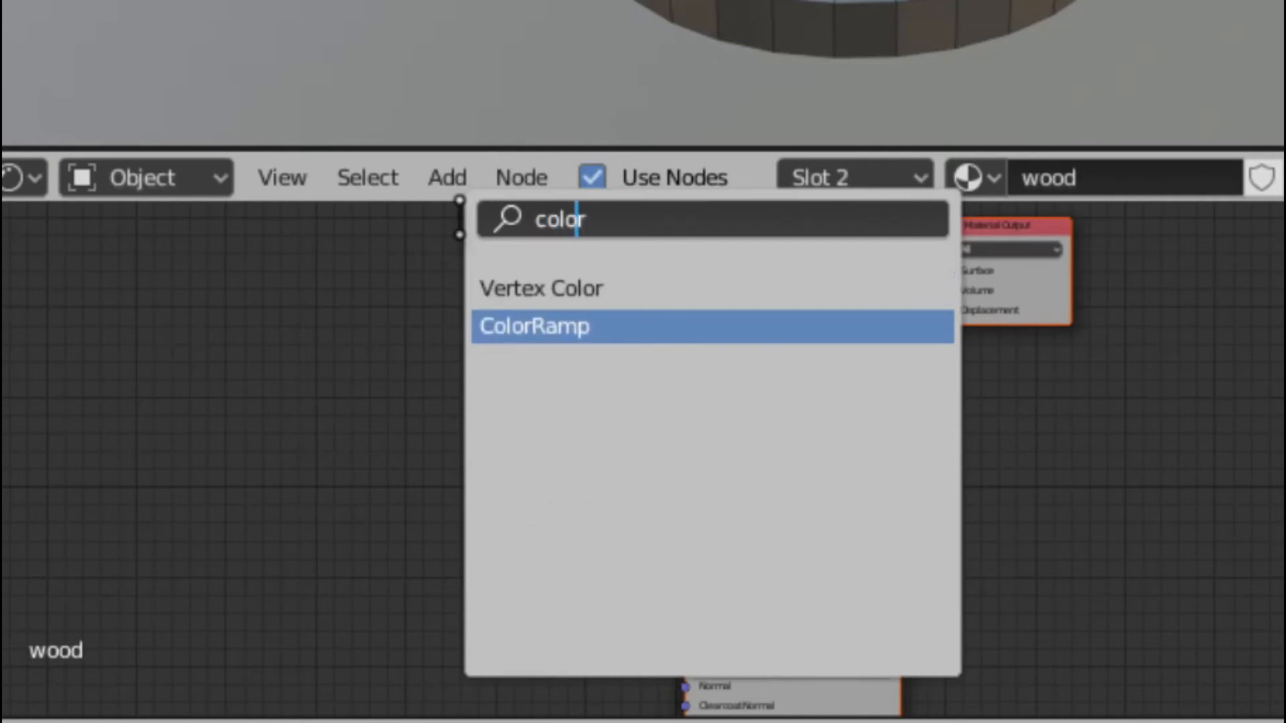
key("Return")
left_click(413, 277)
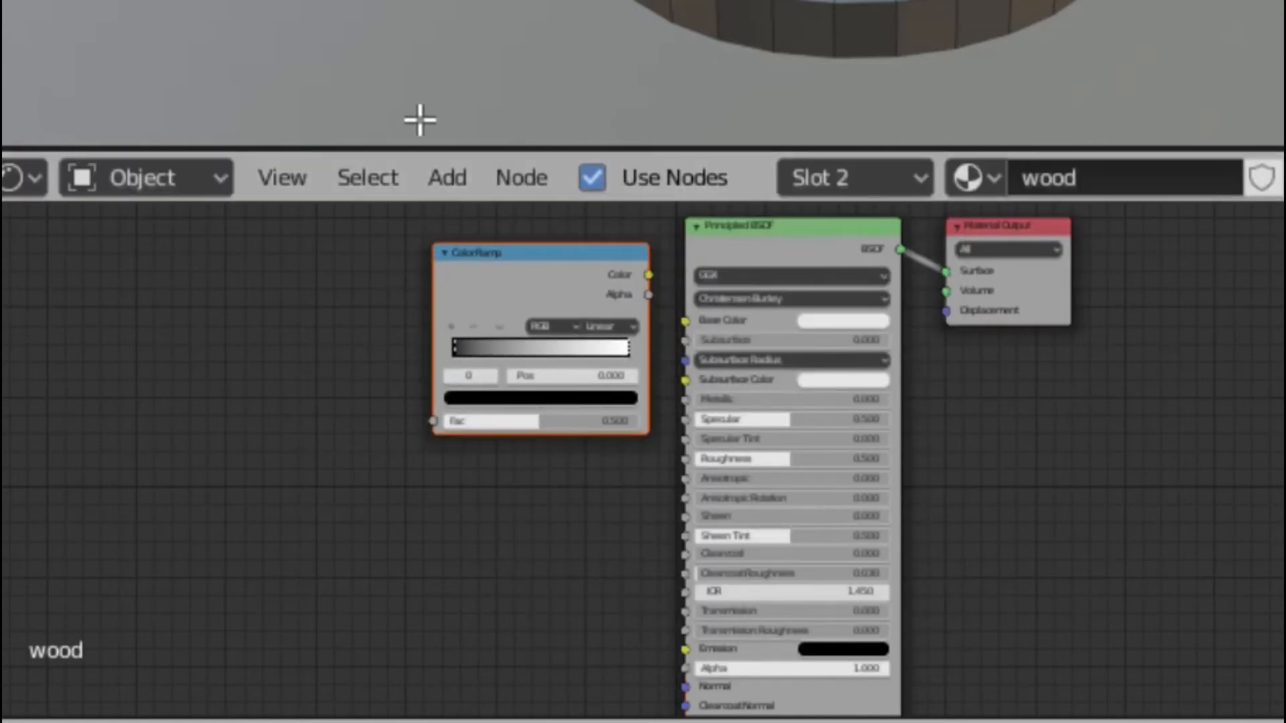
Add a Wave Texture node and place it before the ColorRamp node in the wood material
key("shift+a")
left_click(481, 217)
type("wave")
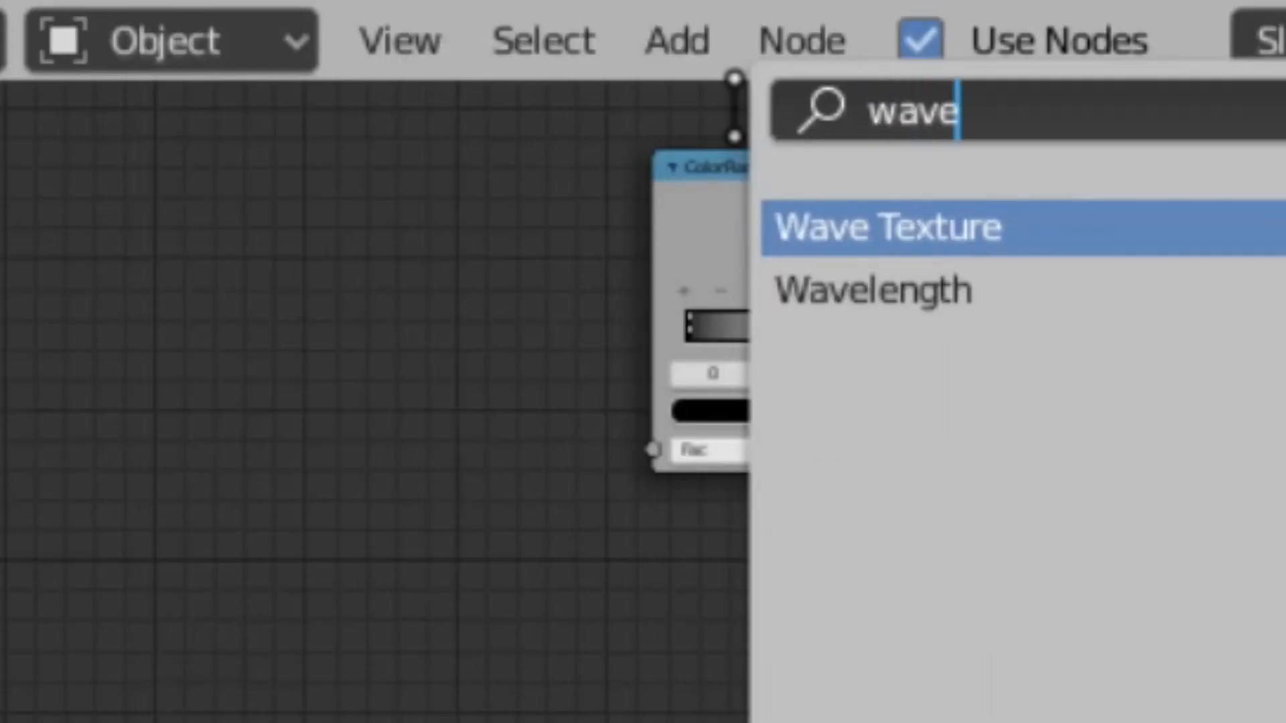
key("Return")
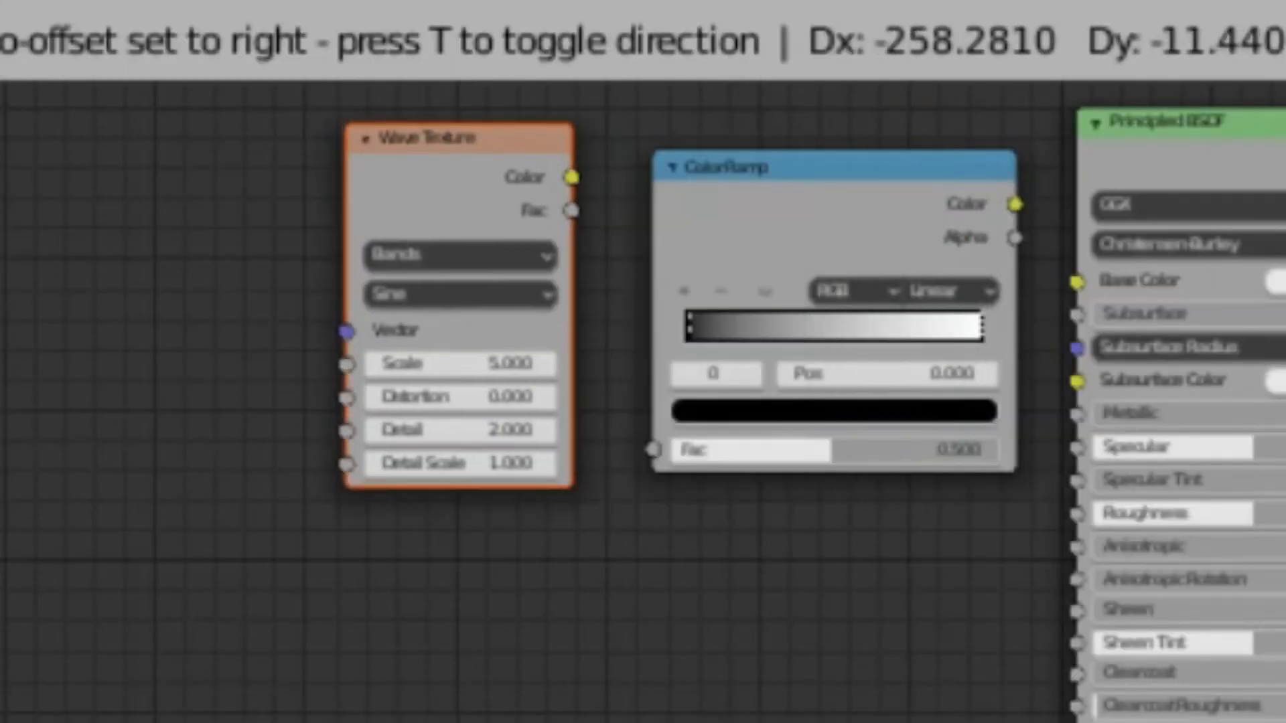
left_click(366, 136)
Connect the Wave Texture's Color output to the ColorRamp's Fac and the ColorRamp's Color output to the shader's Base Color
scroll(745, 503, "up", 4)
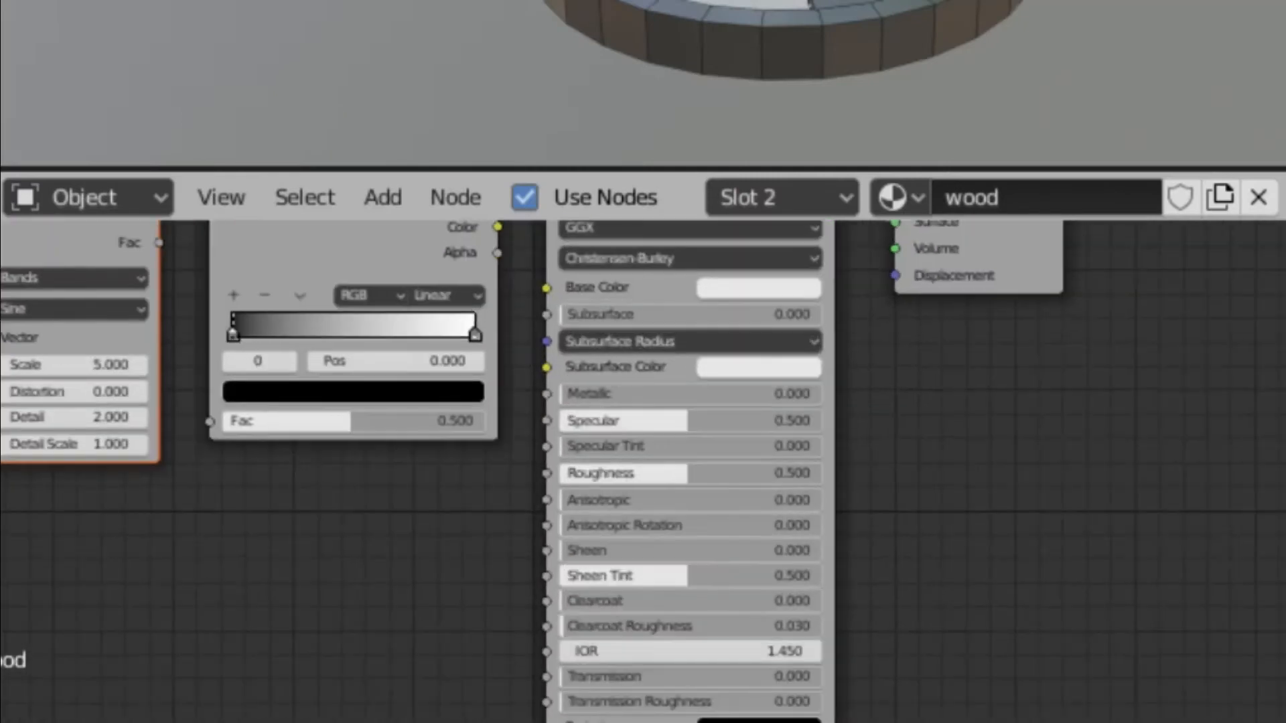
middle_click_drag(228, 597, 422, 716)
scroll(298, 330, "up", 5)
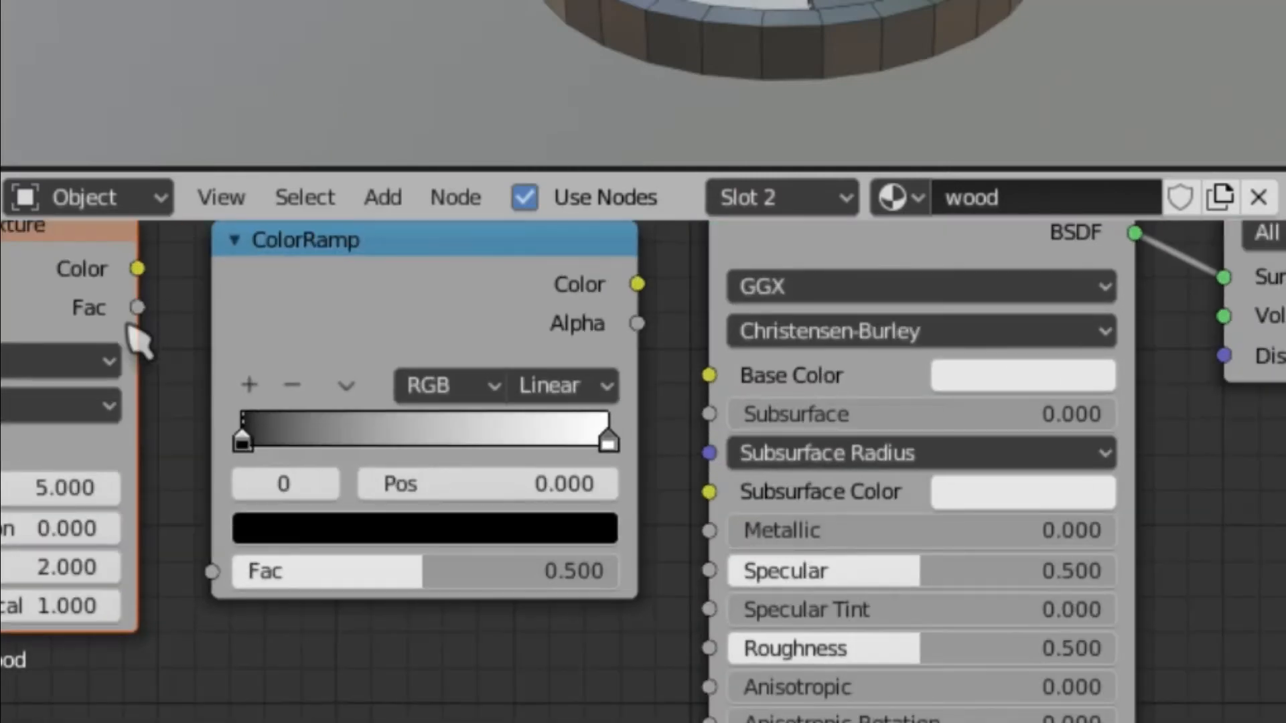
middle_click_drag(129, 325, 326, 414)
left_click_drag(303, 363, 377, 667)
scroll(810, 474, "up", 2)
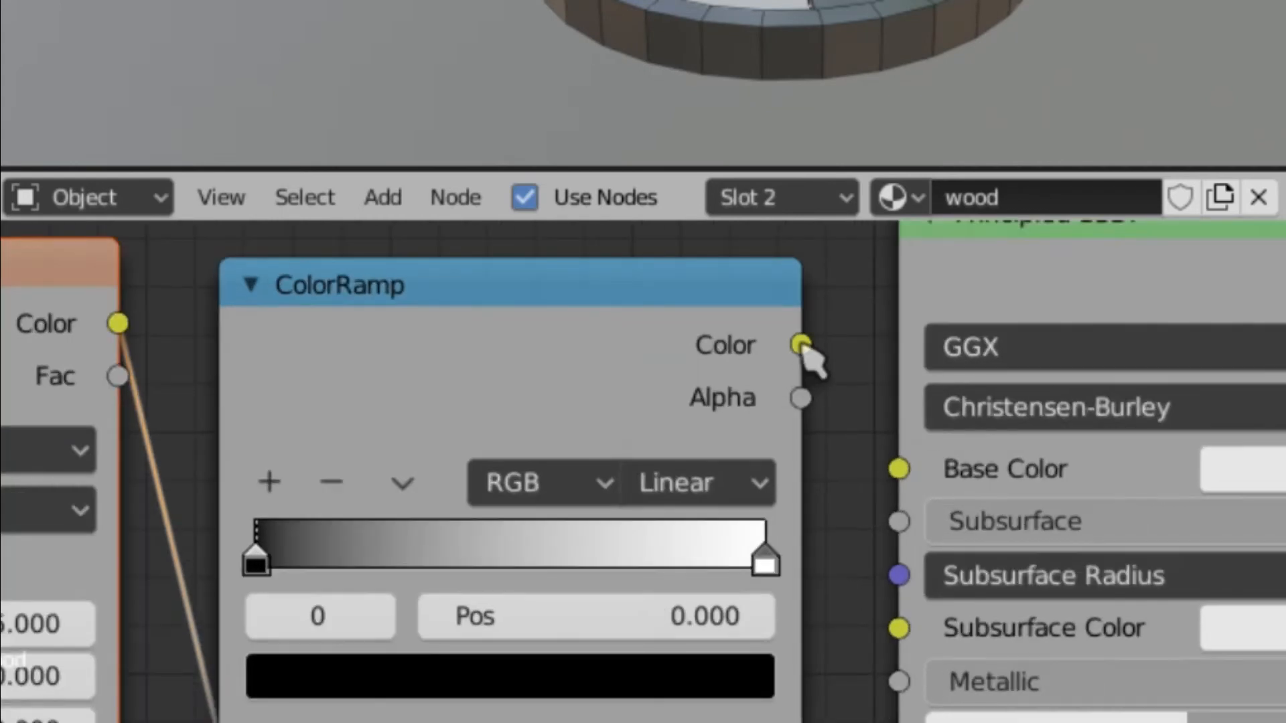
left_click_drag(801, 345, 901, 470)
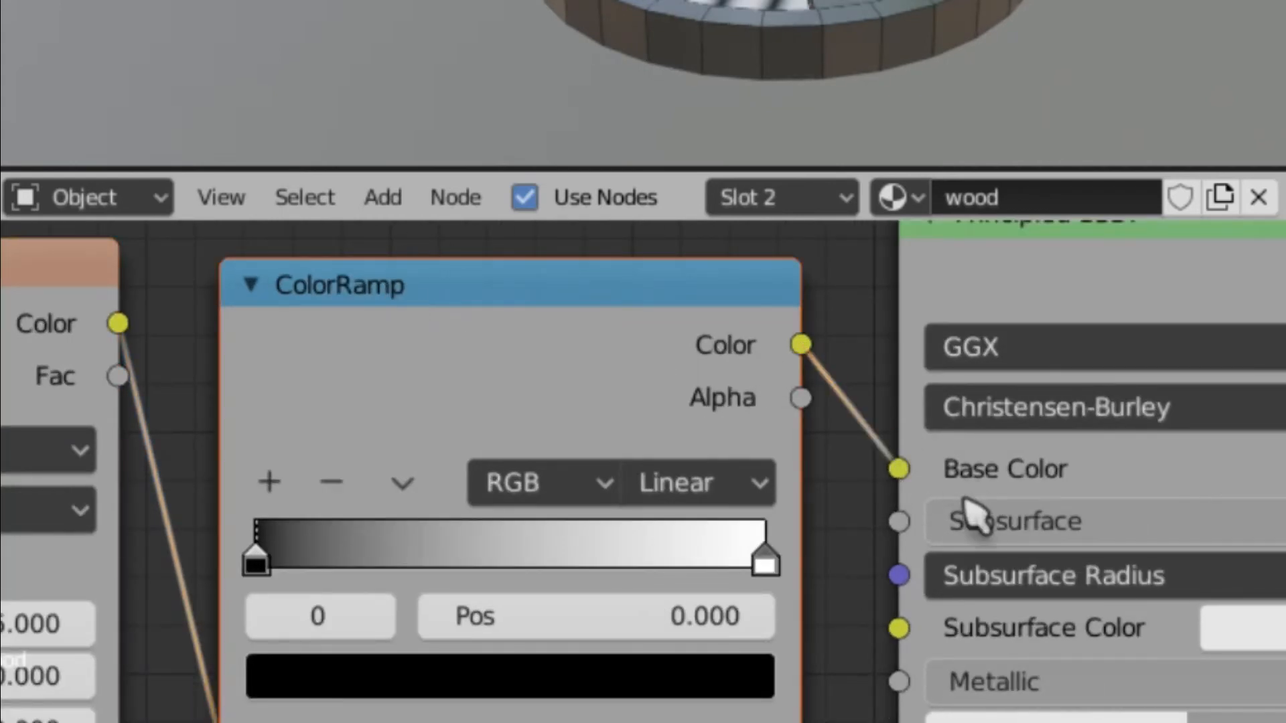
scroll(965, 456, "down", 2)
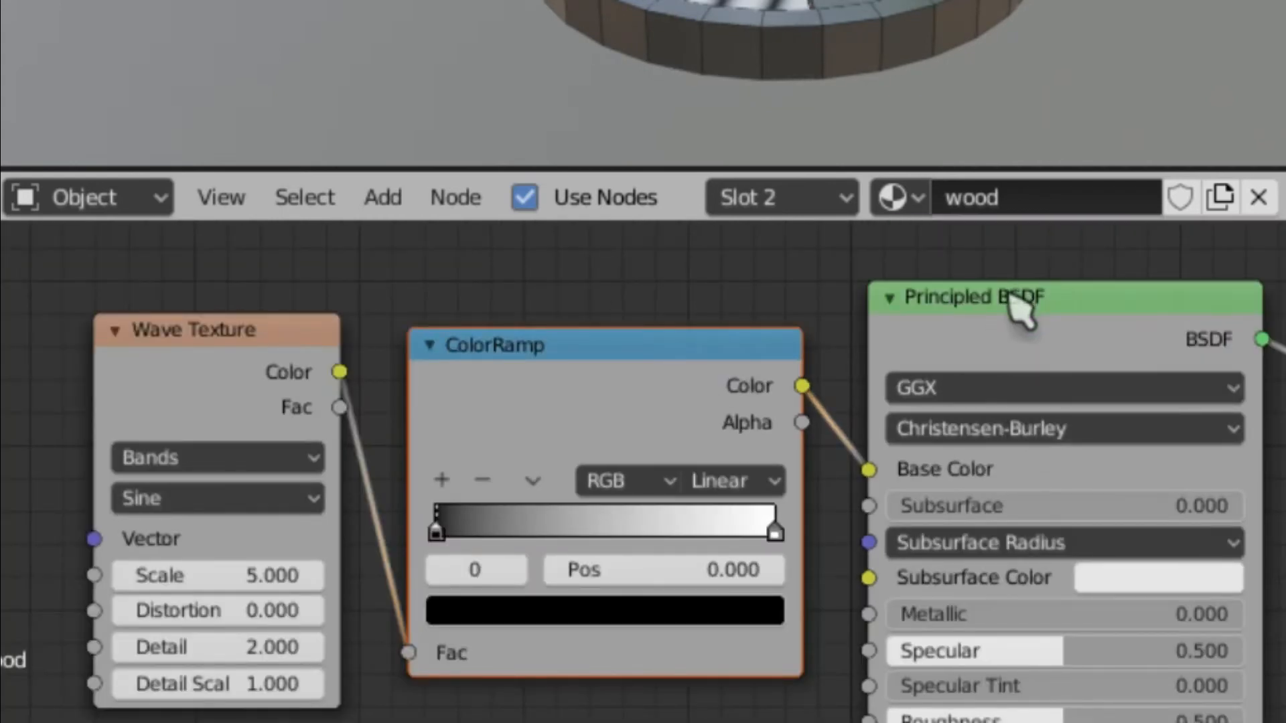
scroll(804, 475, "down", 1)
scroll(583, 473, "up", 1)
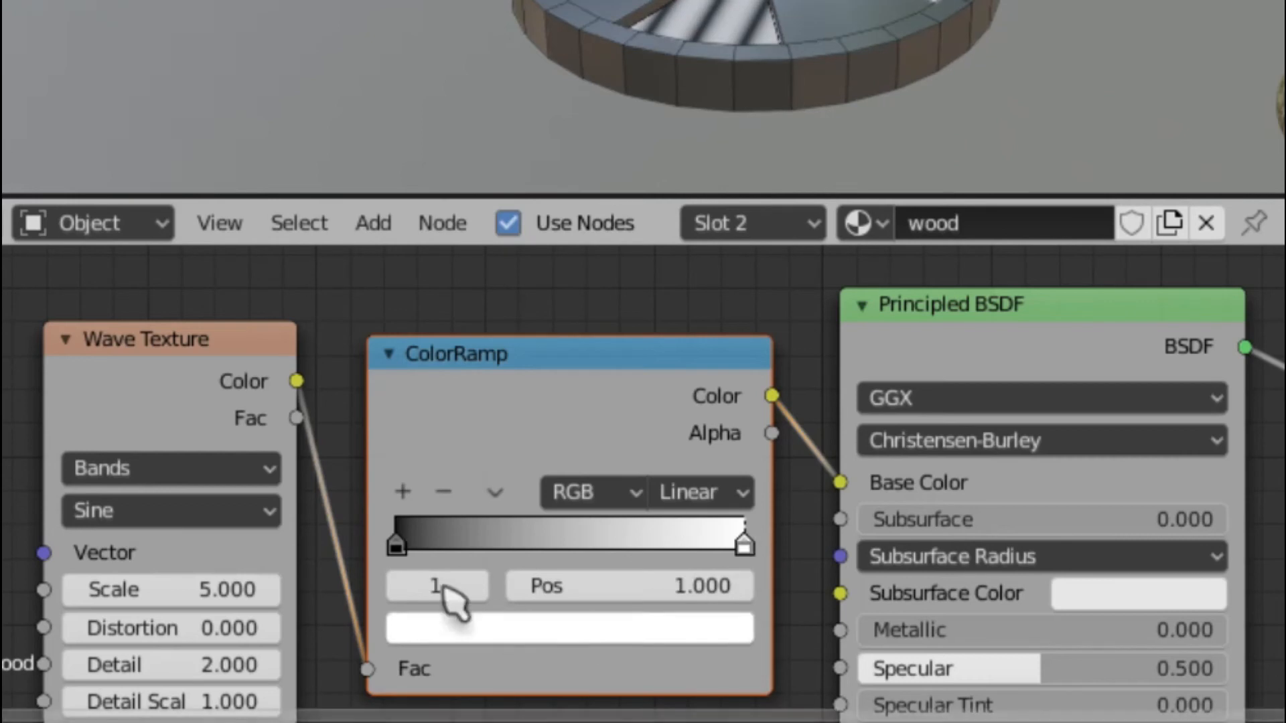
Change the ColorRamp's black stop at position 0 to a dark reddish brown
left_click(396, 544)
left_click(432, 630)
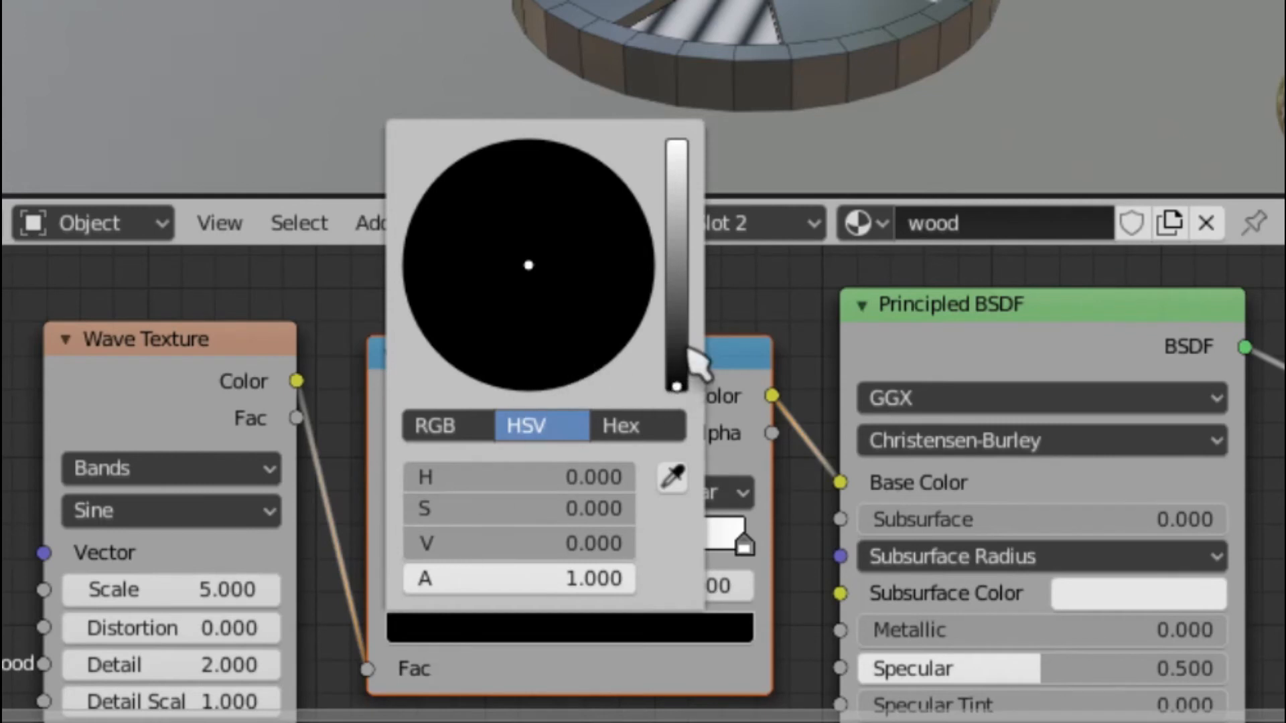
left_click(676, 332)
left_click_drag(676, 332, 677, 331)
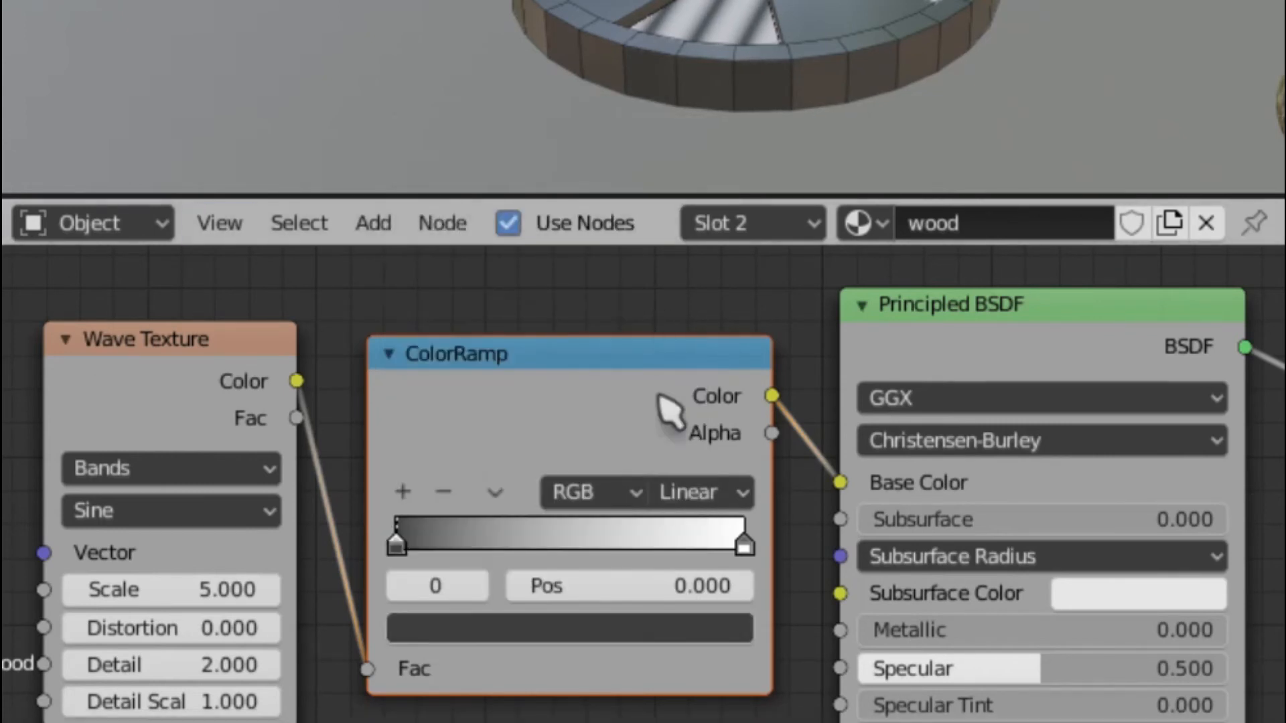
left_click(429, 629)
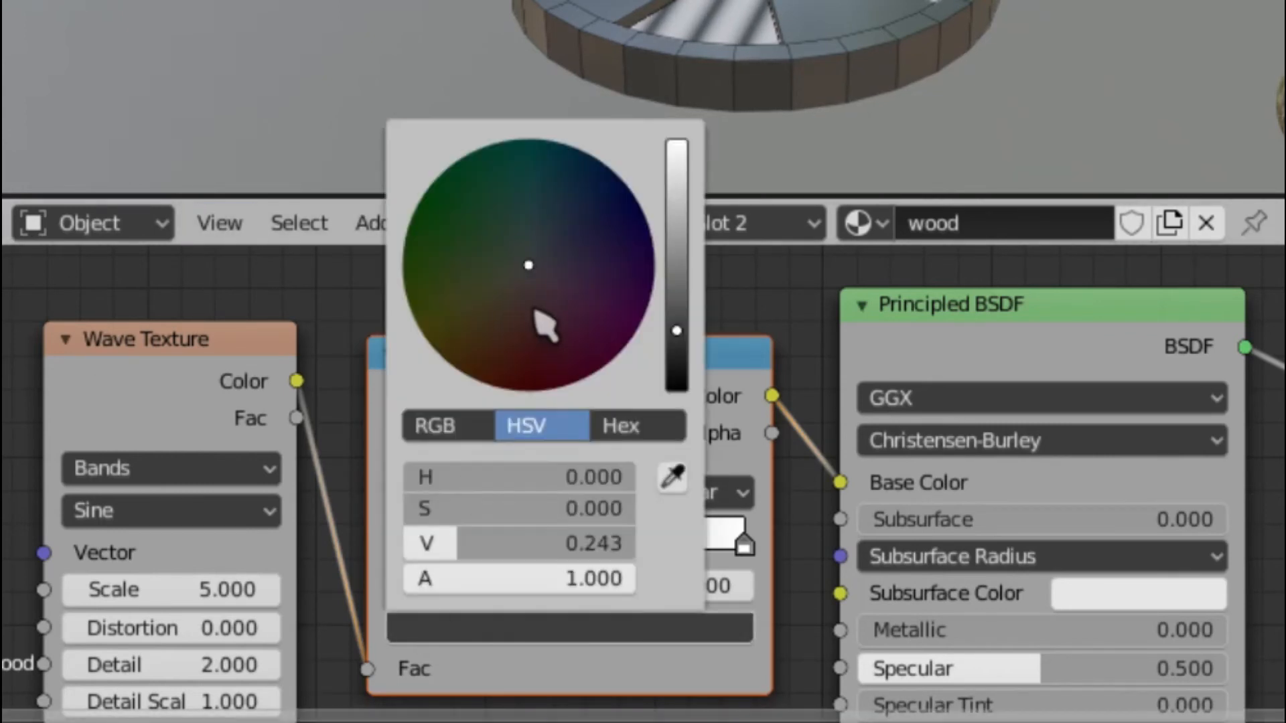
left_click_drag(535, 311, 503, 339)
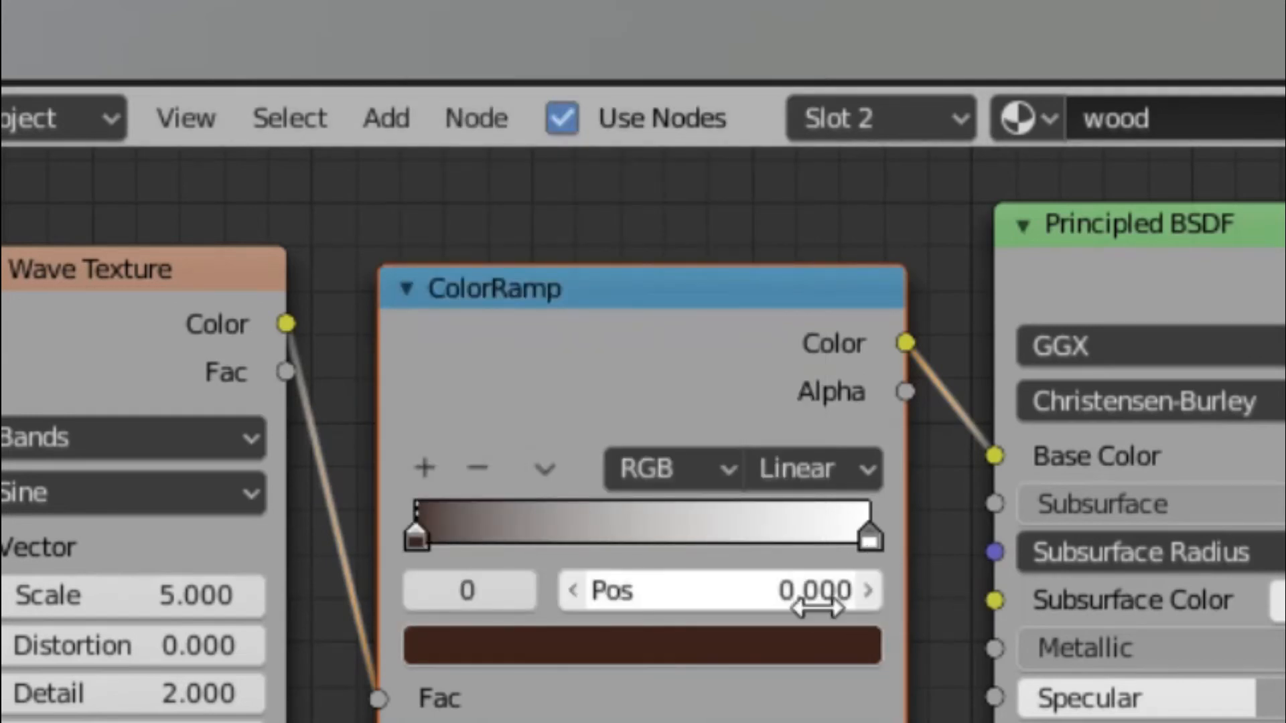
Change the ColorRamp's white end stop to a medium orange-brown with hue 0.077 and saturation 0.590
left_click(873, 540)
left_click(752, 656)
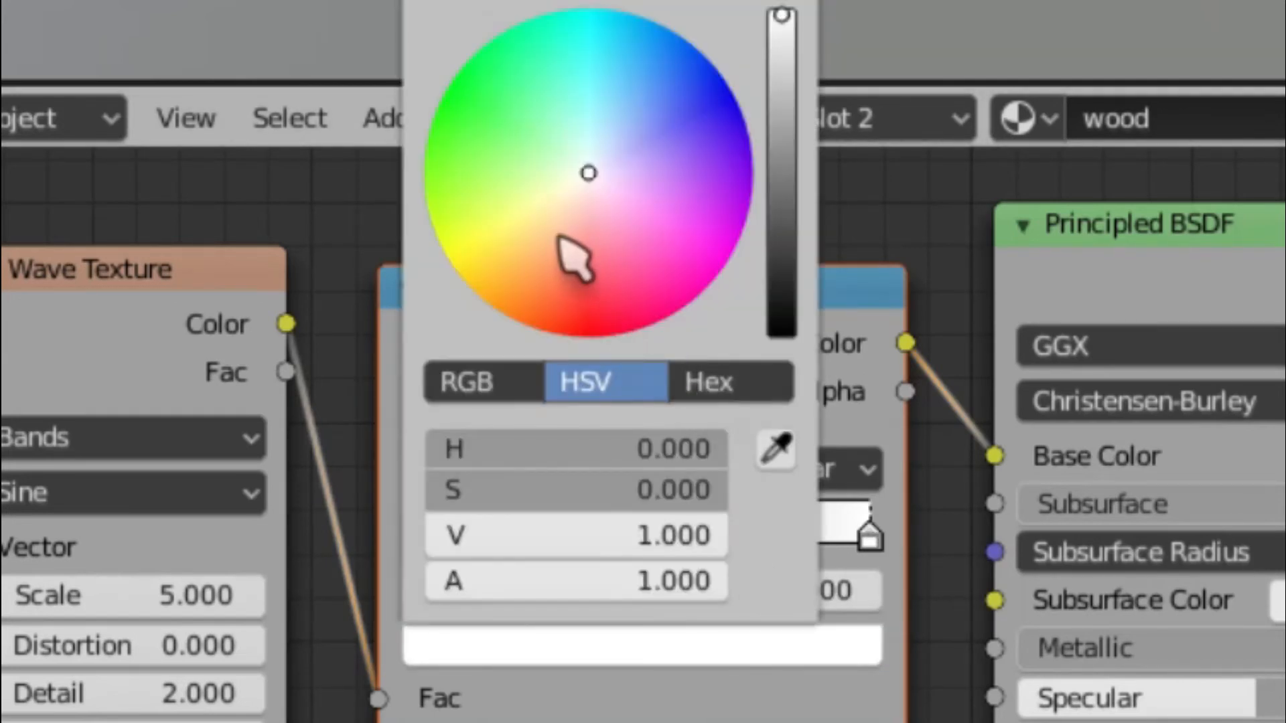
left_click_drag(559, 238, 543, 259)
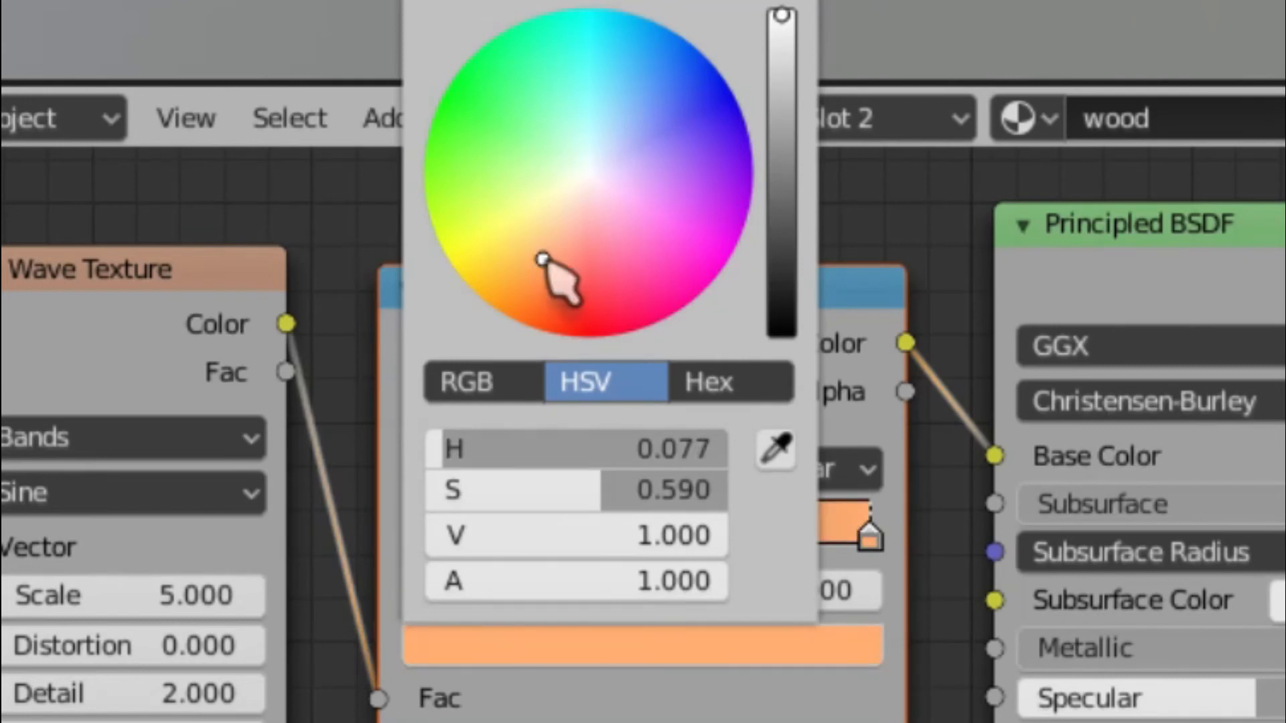
left_click_drag(782, 187, 782, 158)
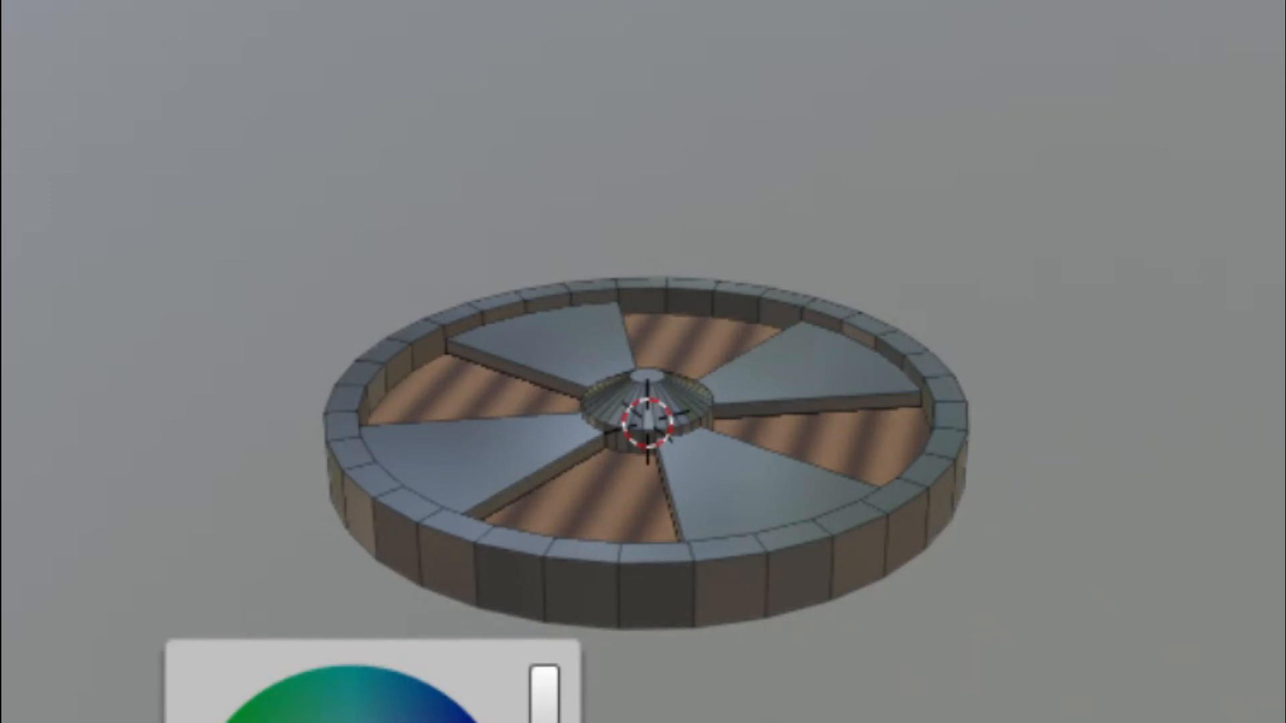
Add a middle stop to the ColorRamp, place it at position 0.582 and lighten its brown color
left_click(436, 552)
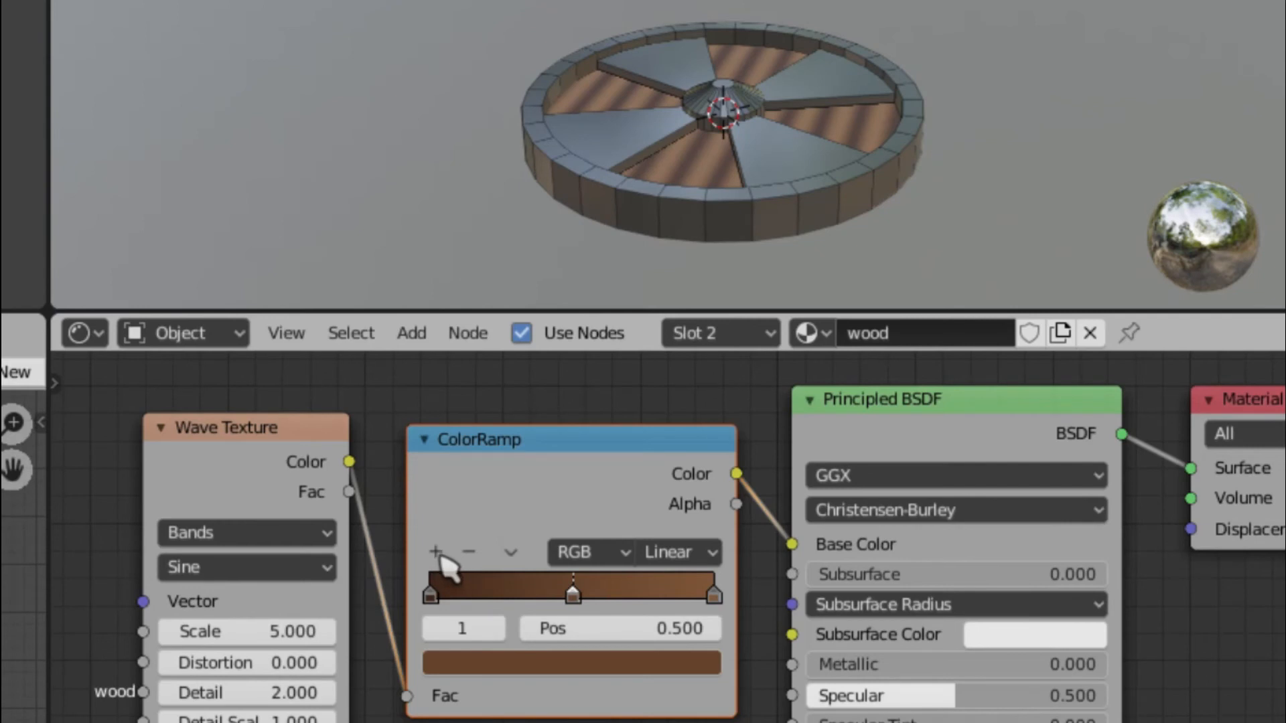
left_click_drag(574, 597, 531, 596)
left_click(536, 663)
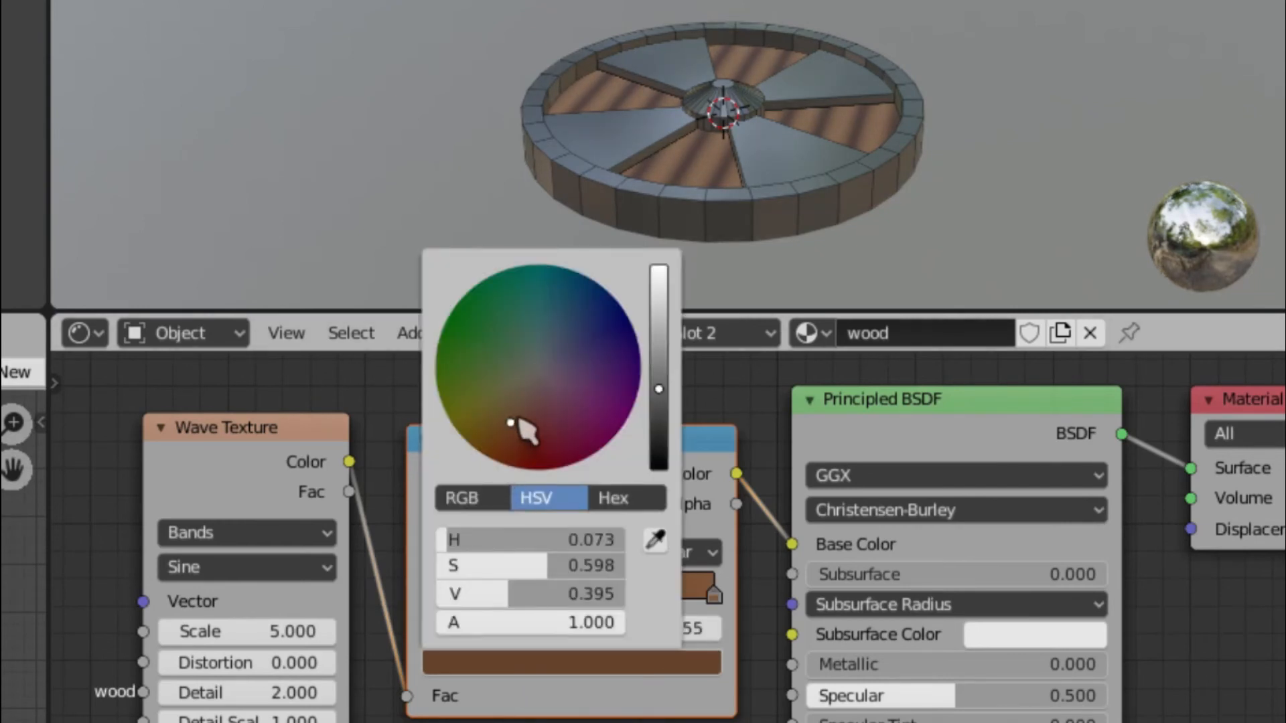
left_click_drag(659, 377, 659, 357)
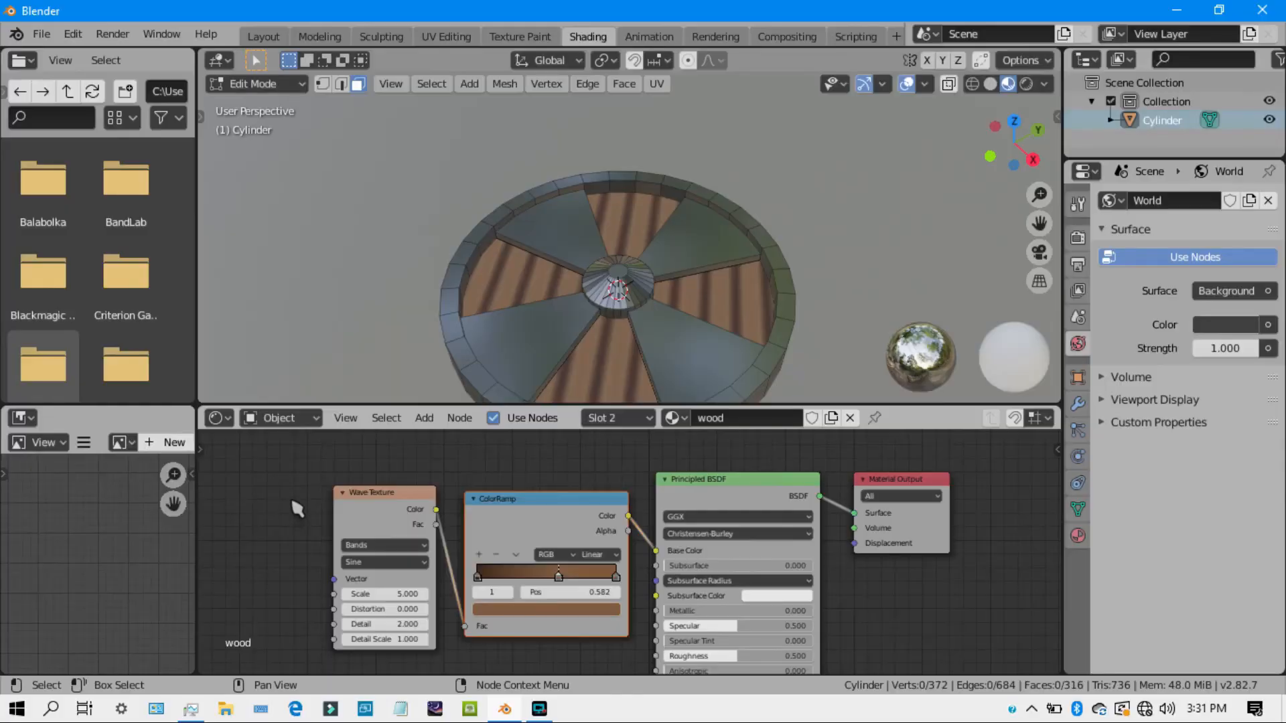
Set the Wave Texture's Scale to 1.000 and its Distortion to 25.500
middle_click_drag(293, 499, 381, 477)
scroll(388, 507, "up", 1)
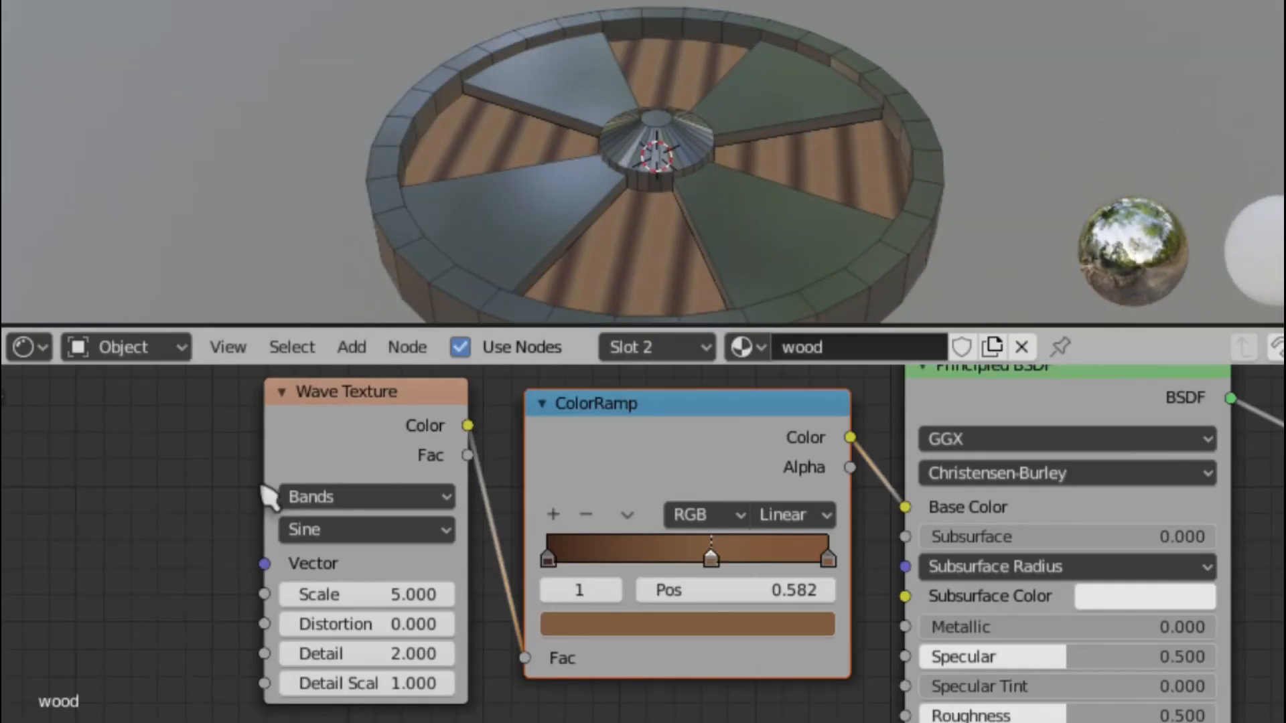
left_click_drag(382, 601, 245, 601)
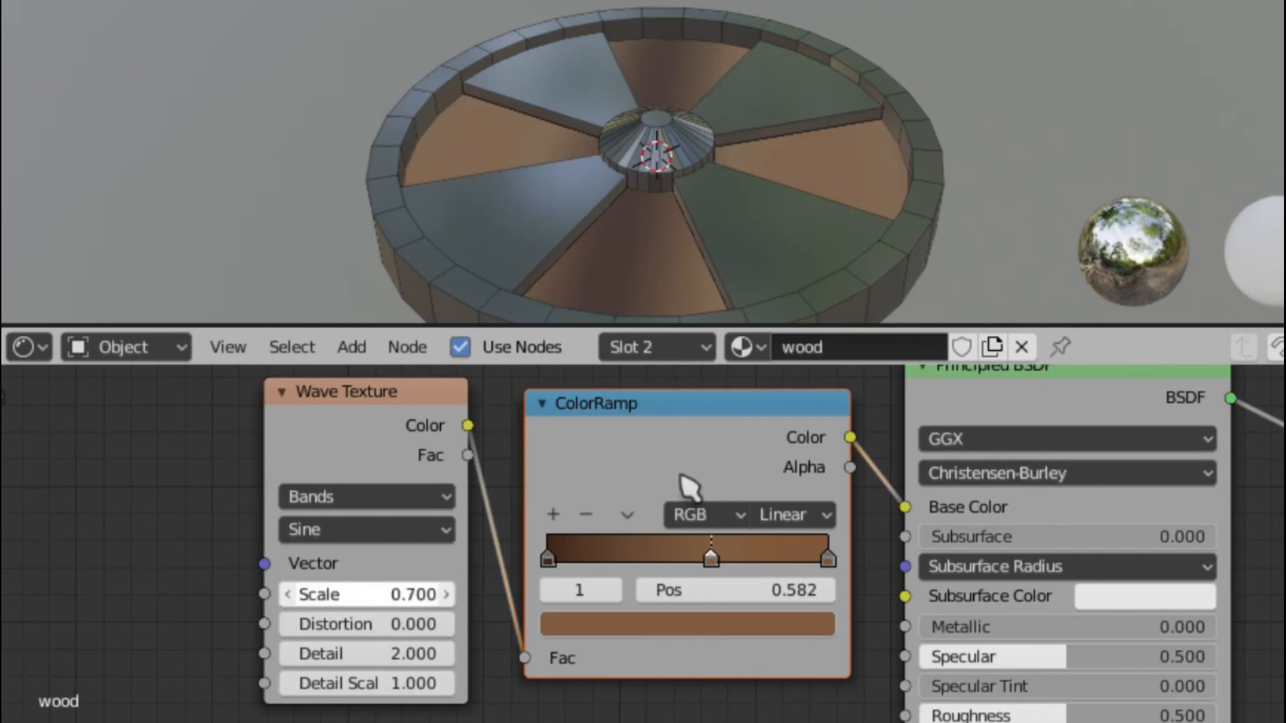
scroll(612, 45, "down", 3)
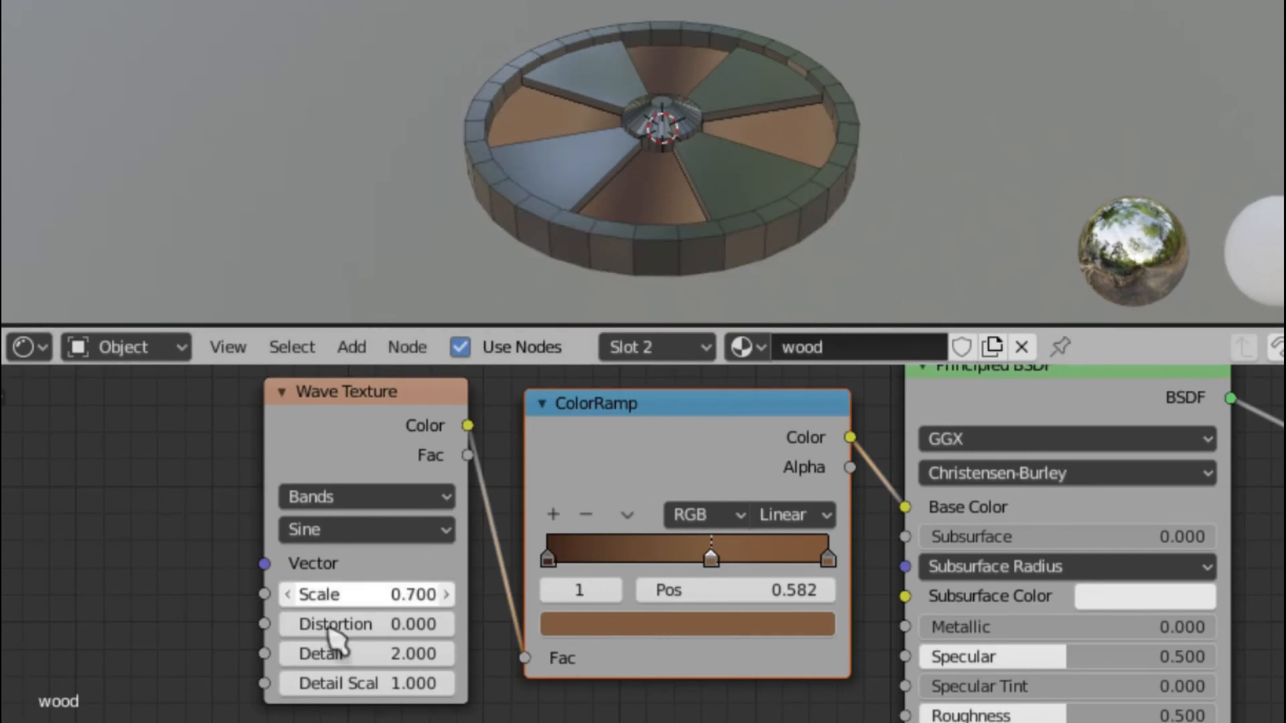
left_click_drag(331, 626, 370, 596)
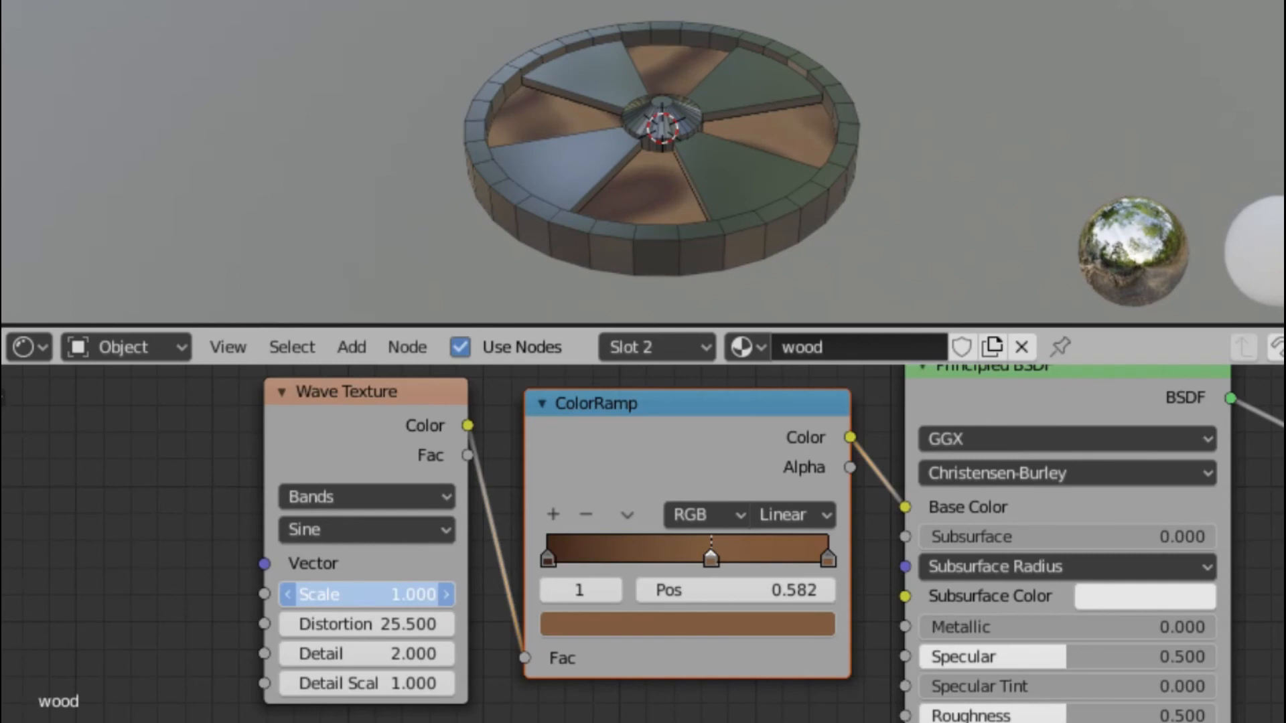
middle_click_drag(949, 58, 980, 147)
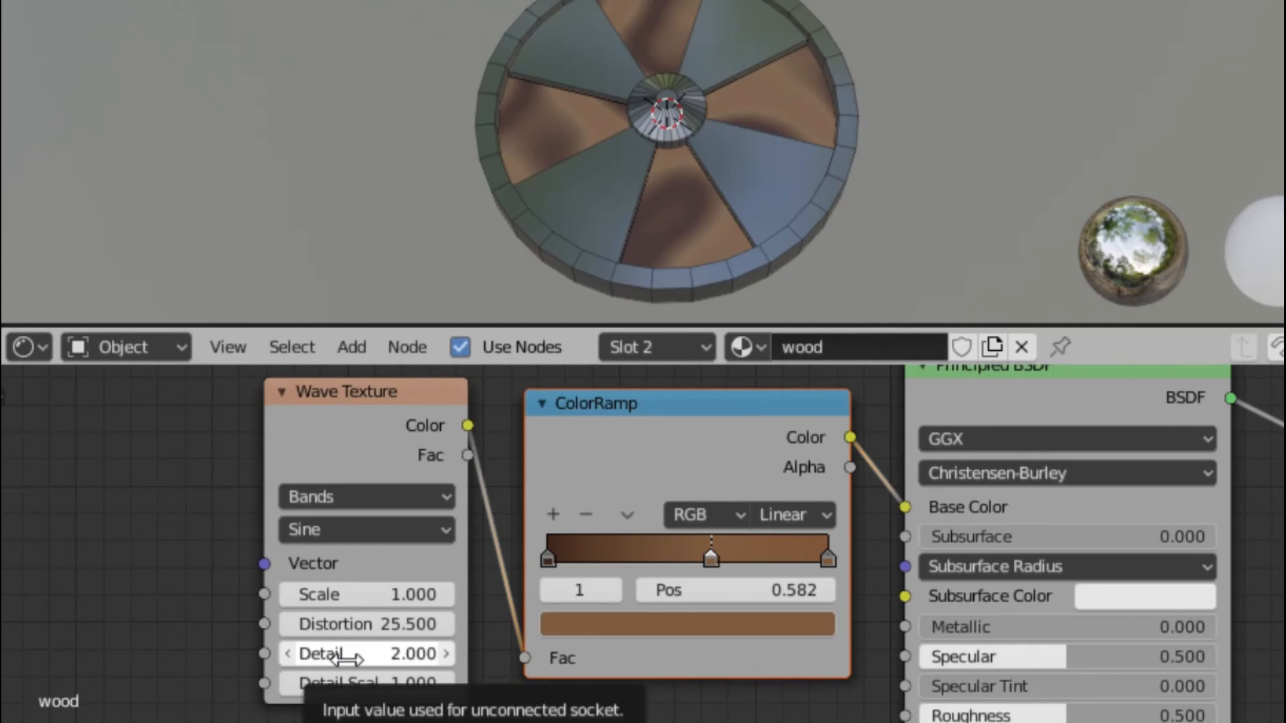
Set the Wave Texture's Detail to 16.000, keep Detail Scale at 1.000, and set Distortion to 23.600
scroll(901, 114, "up", 3)
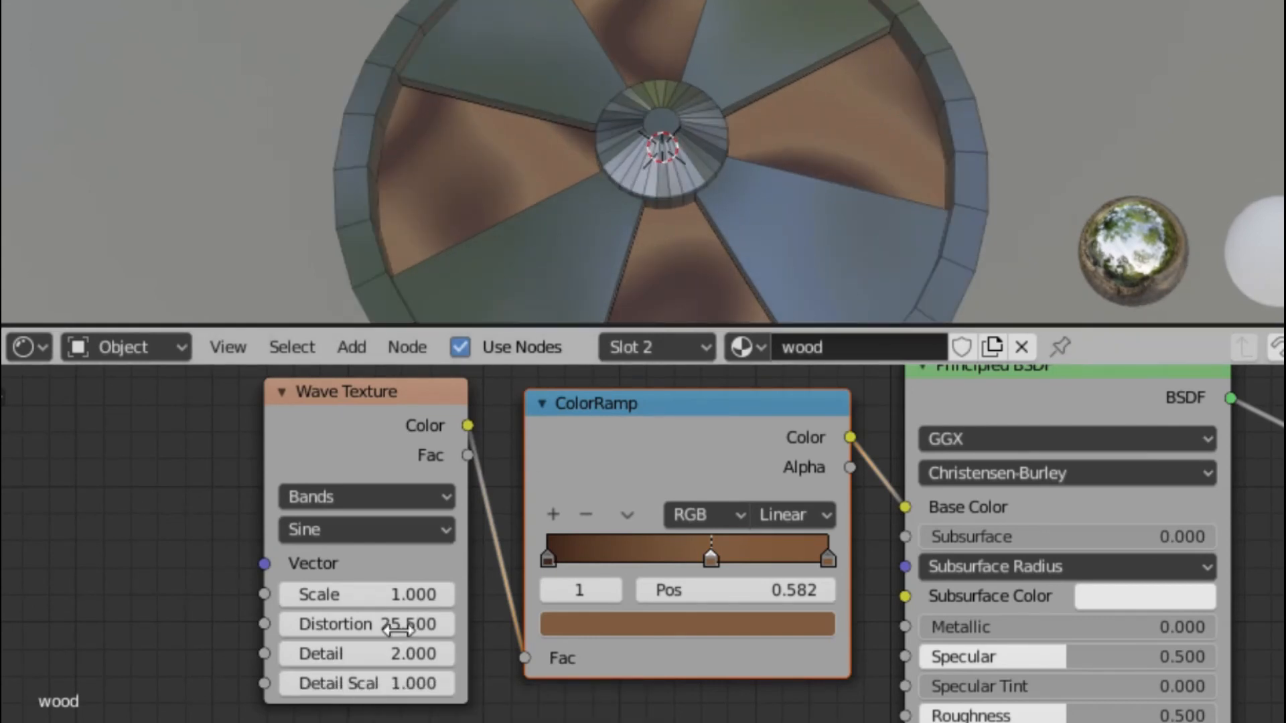
left_click_drag(309, 654, 429, 654)
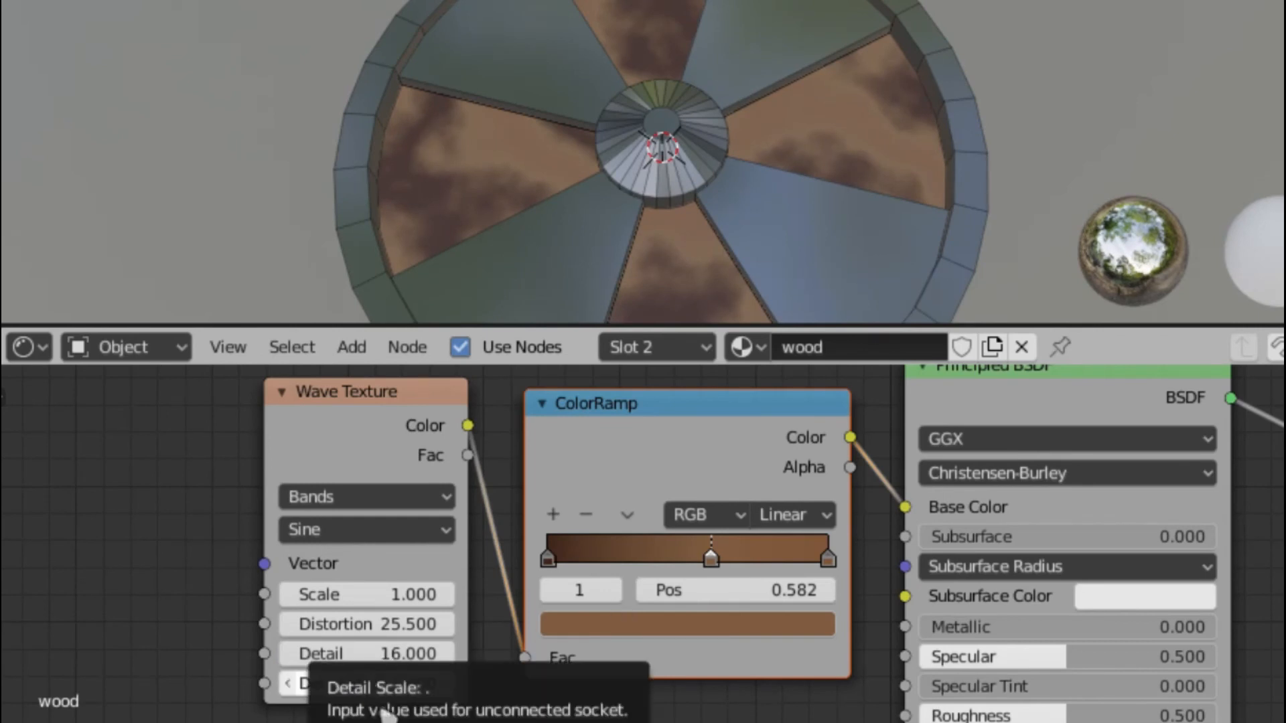
left_click_drag(375, 683, 332, 684)
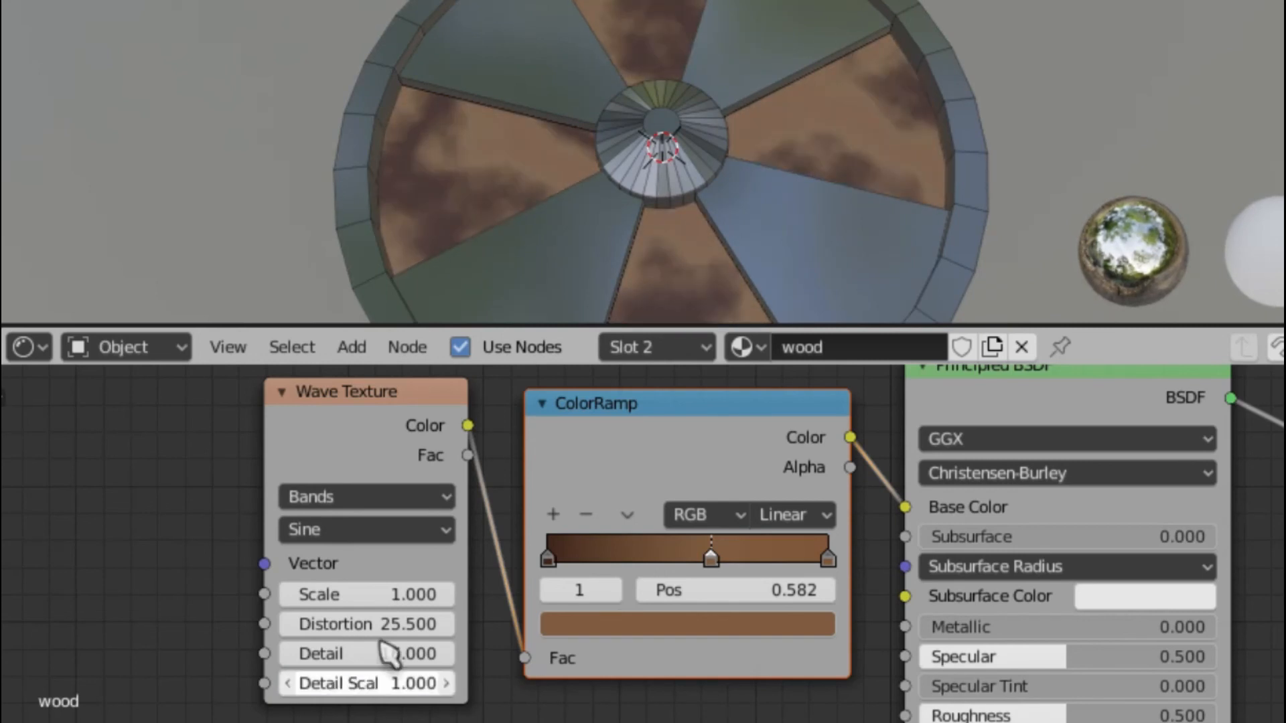
mouse_move(391, 633)
left_mouse_down()
mouse_move(345, 633)
mouse_move(383, 633)
left_mouse_up()
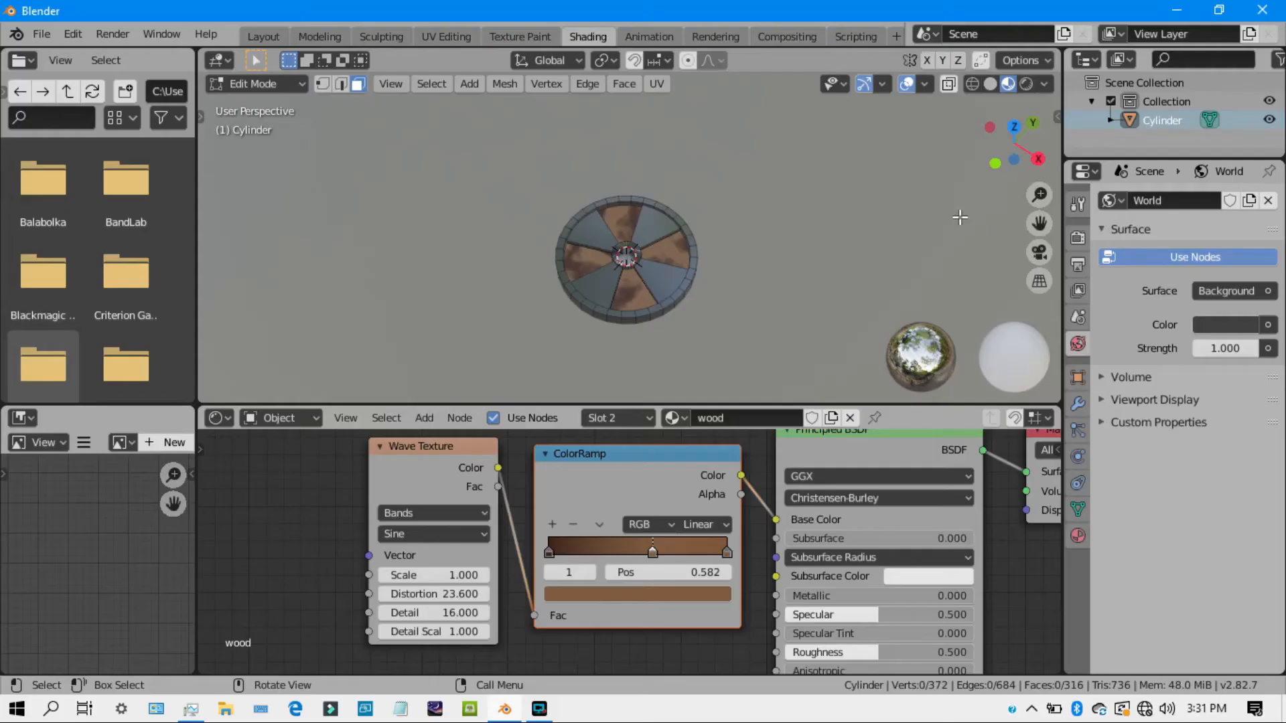
scroll(856, 211, "up", 5)
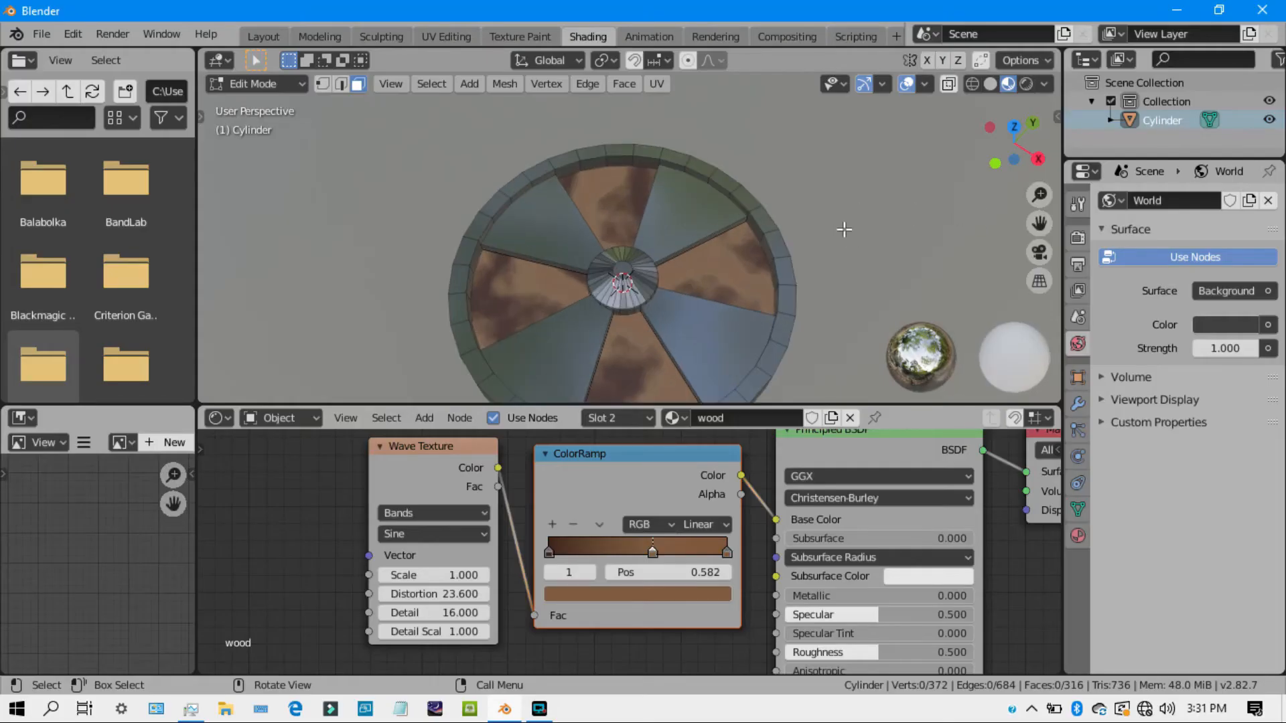
middle_click_drag(845, 230, 828, 281)
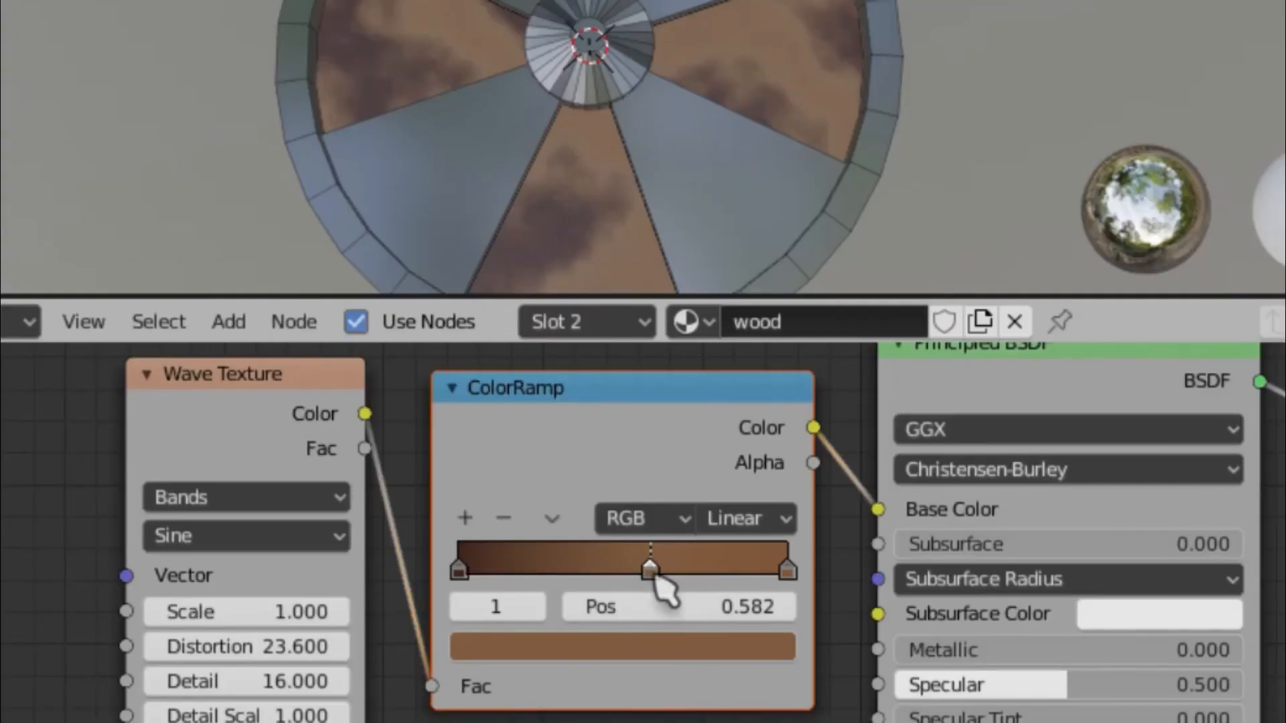
Move the ColorRamp's middle stop to position 0.518 and slightly adjust the hue and saturation of its brown
left_click_drag(657, 577, 629, 574)
left_click(644, 647)
left_click_drag(568, 356, 560, 353)
scroll(1008, 4, "down", 4)
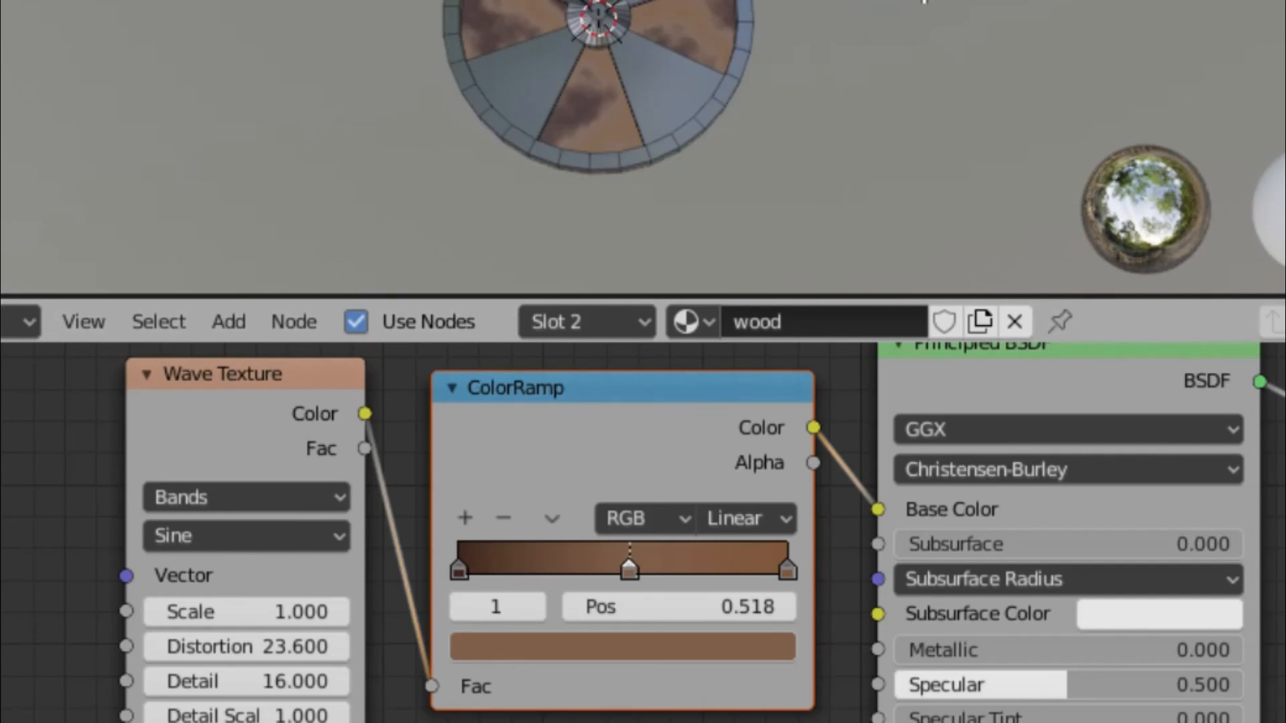
scroll(522, 527, "down", 3)
scroll(394, 465, "up", 5)
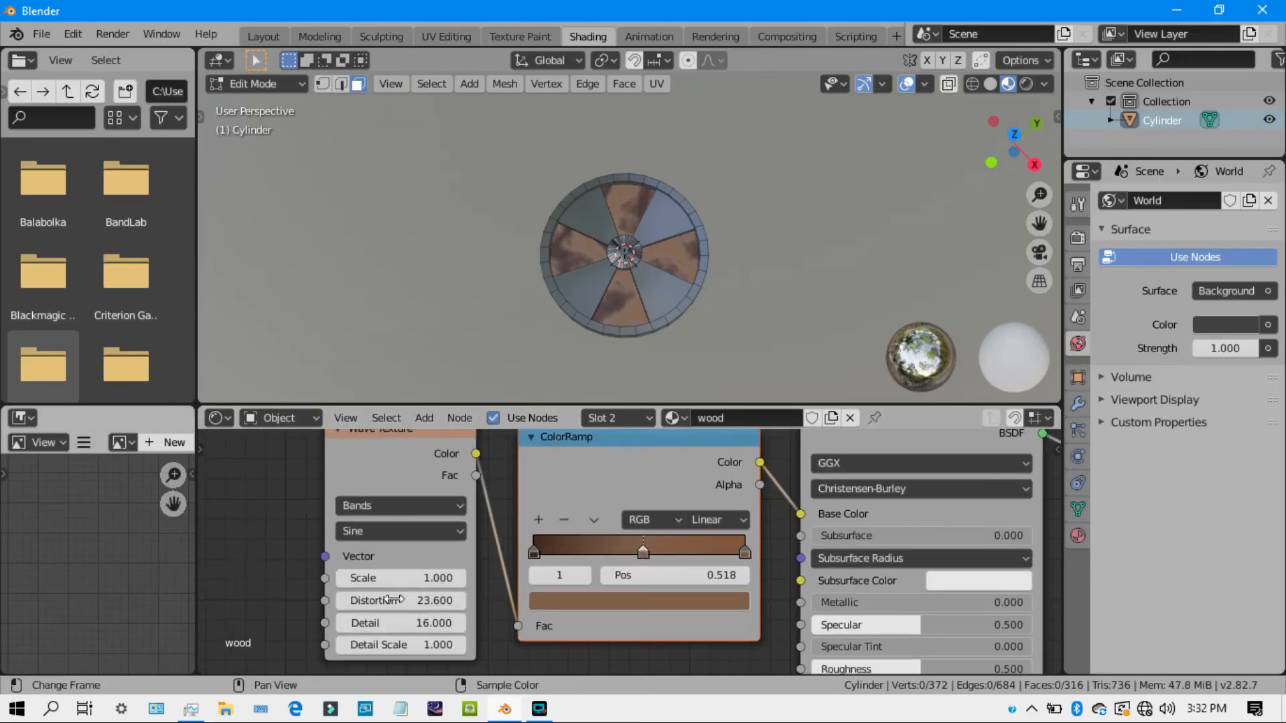
scroll(347, 600, "down", 6)
scroll(551, 550, "up", 1)
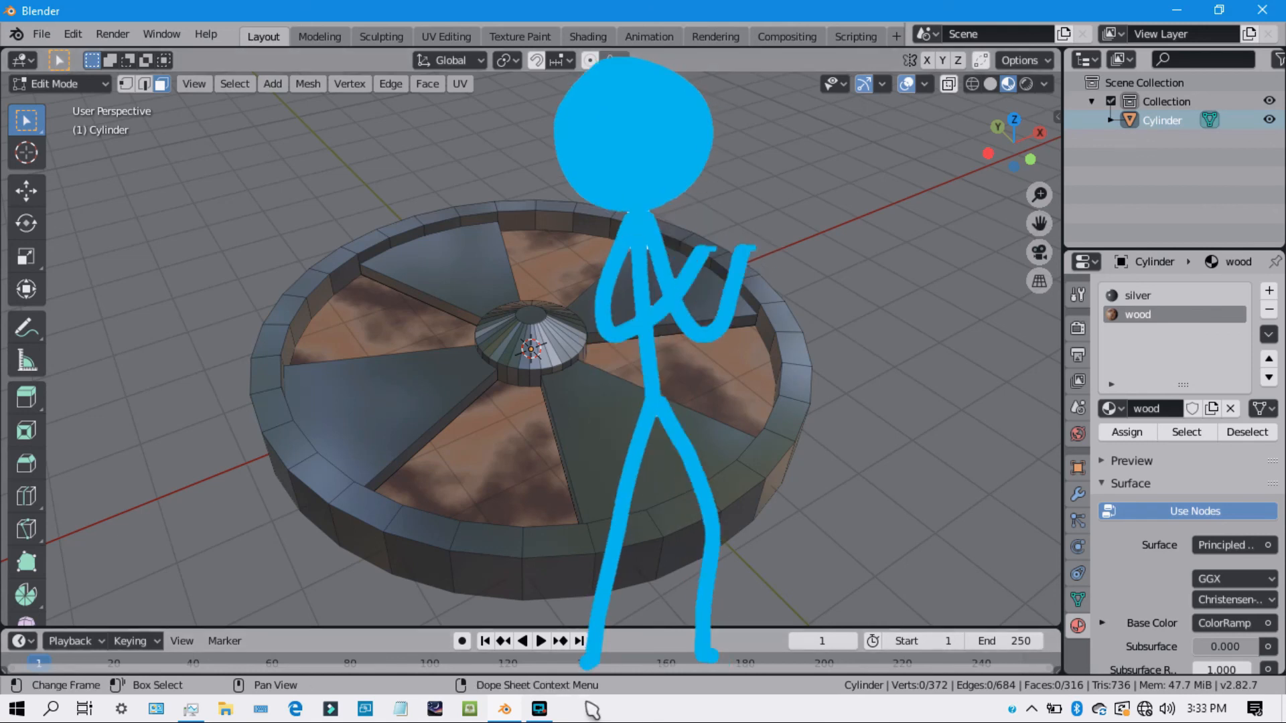
mouse_move(543, 712)
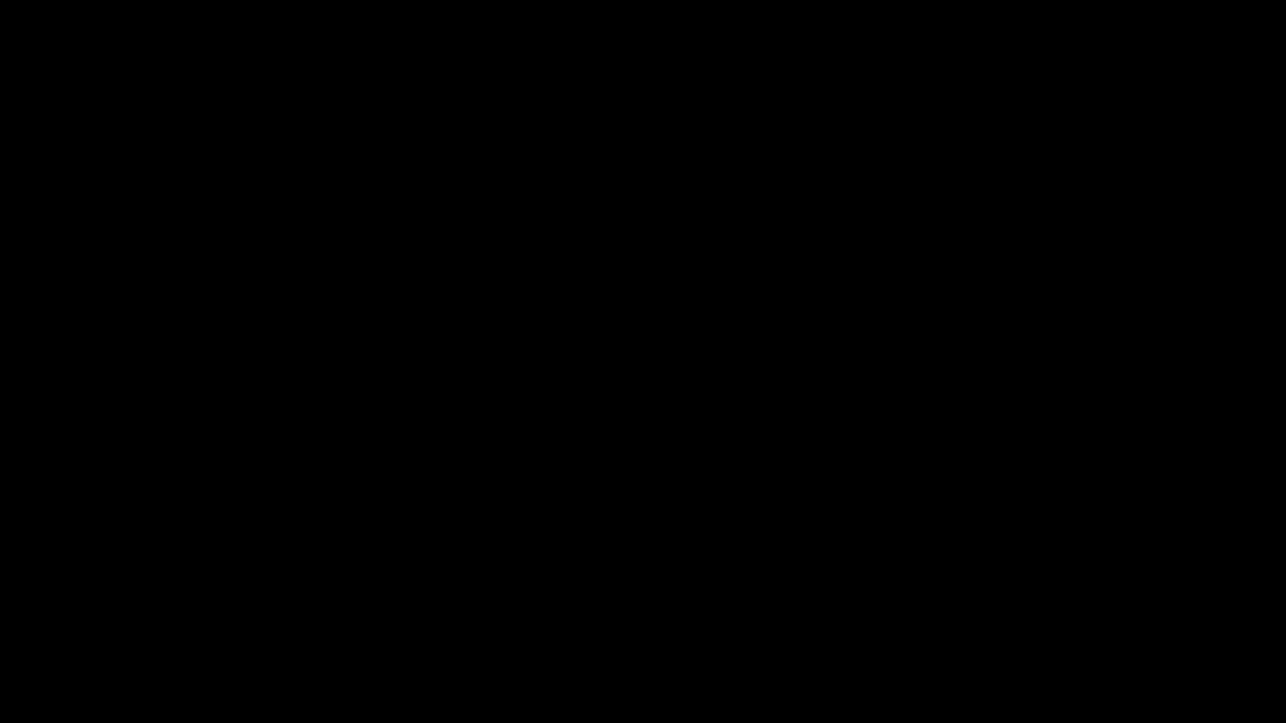